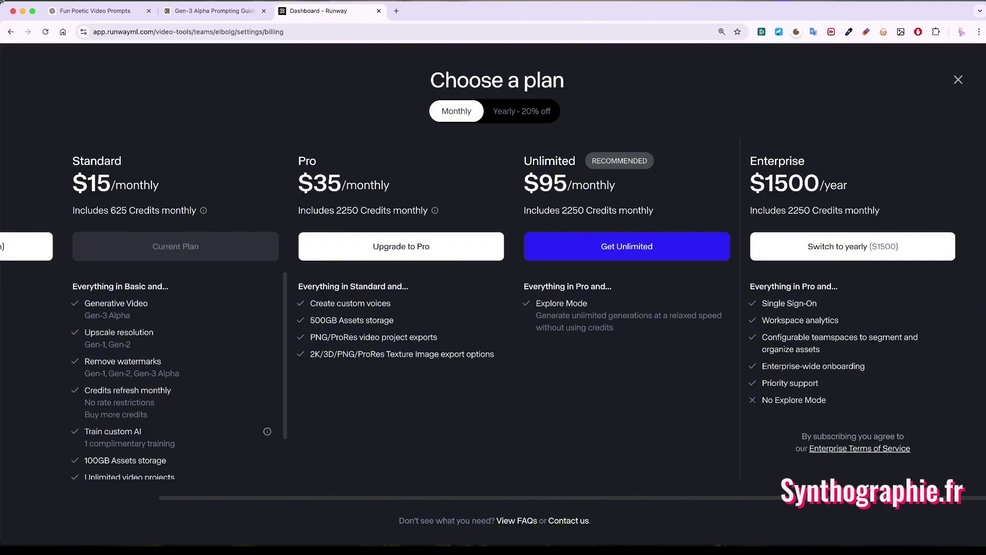
Close the plan comparison and open the workspace's home dashboard
{"action": "left_click", "coordinate": [959, 79]}
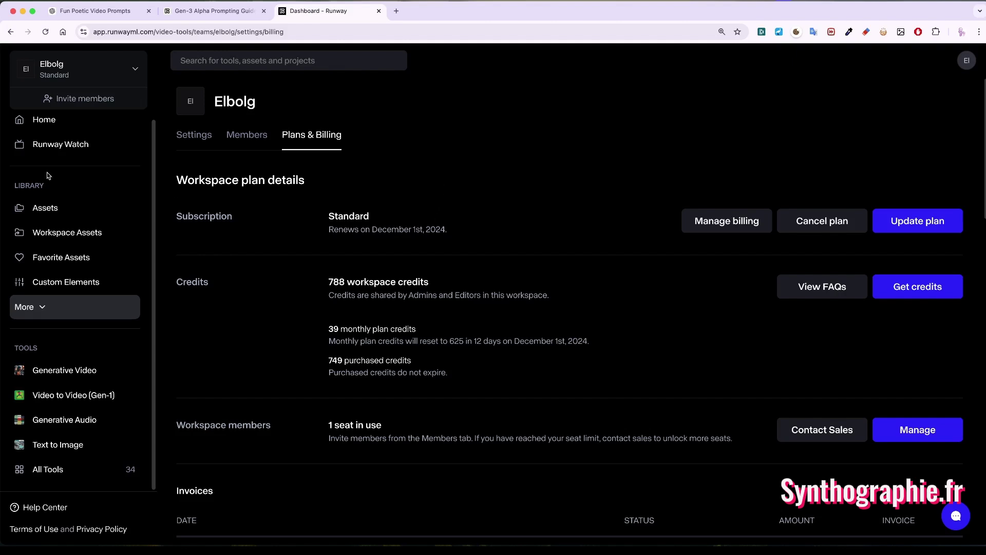
{"action": "left_click", "coordinate": [38, 123]}
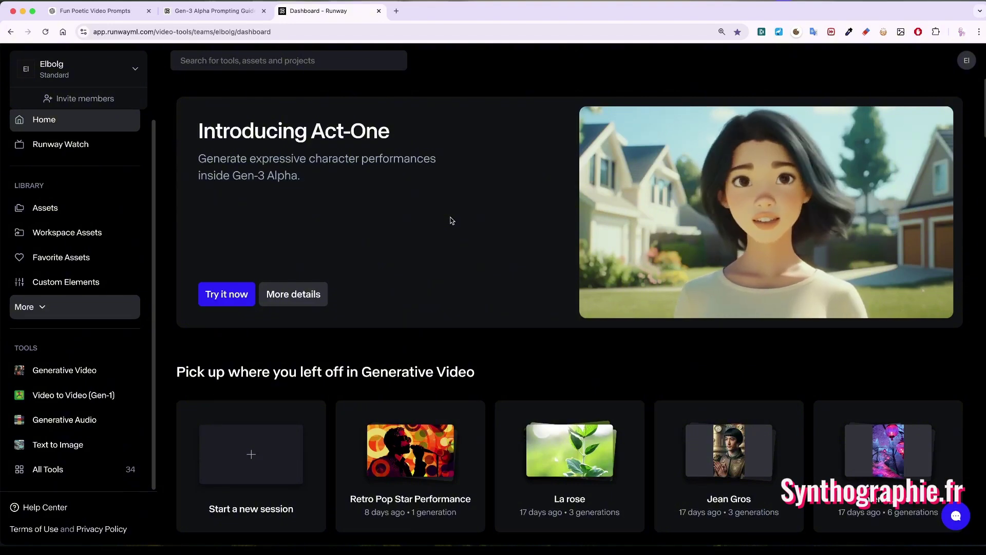
Examine the AI tools gallery on the dashboard, from Generative Video to 3D Texture
{"action": "scroll", "coordinate": [450, 220], "scroll_direction": "down", "scroll_amount": 6}
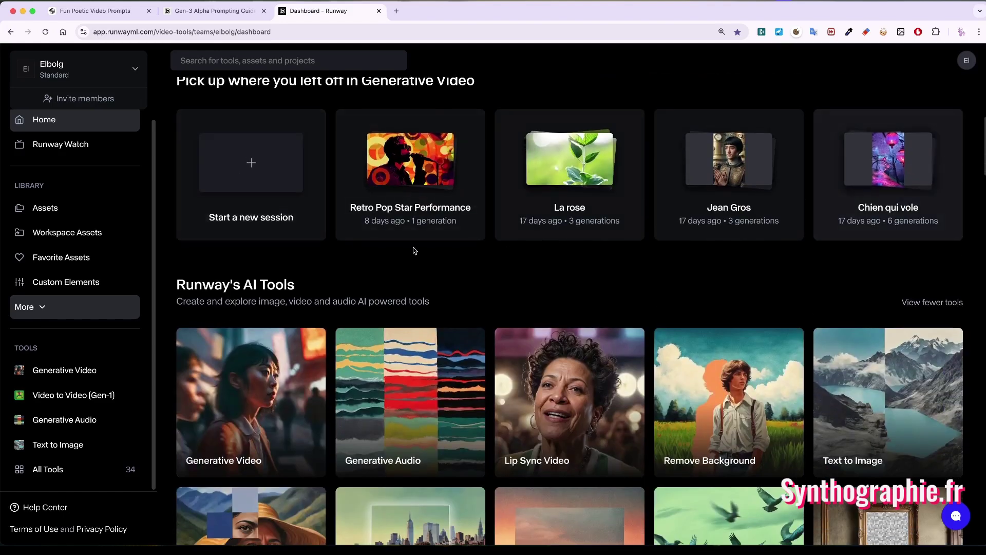
{"action": "scroll", "coordinate": [520, 307], "scroll_direction": "down", "scroll_amount": 1}
{"action": "scroll", "coordinate": [520, 307], "scroll_direction": "down", "scroll_amount": 4}
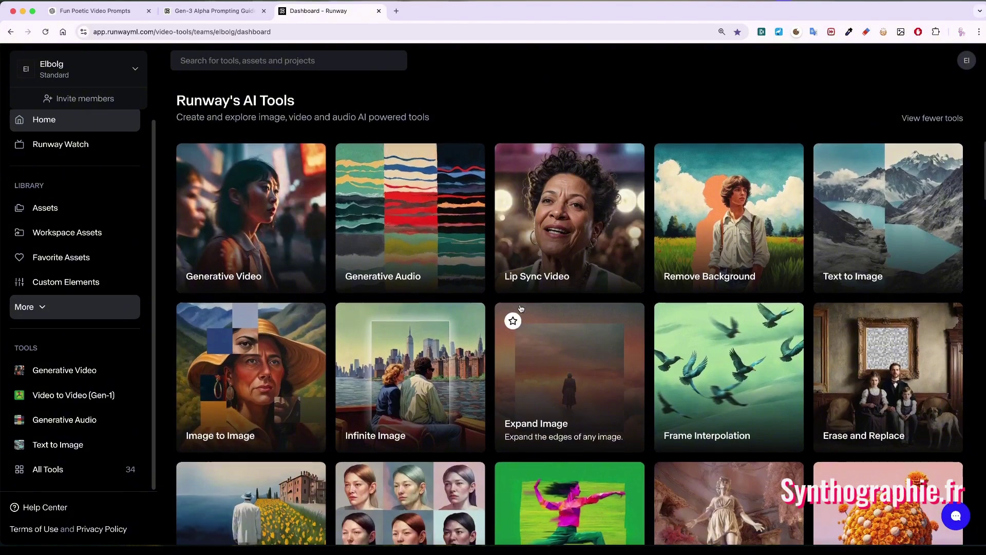
{"action": "scroll", "coordinate": [521, 308], "scroll_direction": "down", "scroll_amount": 1}
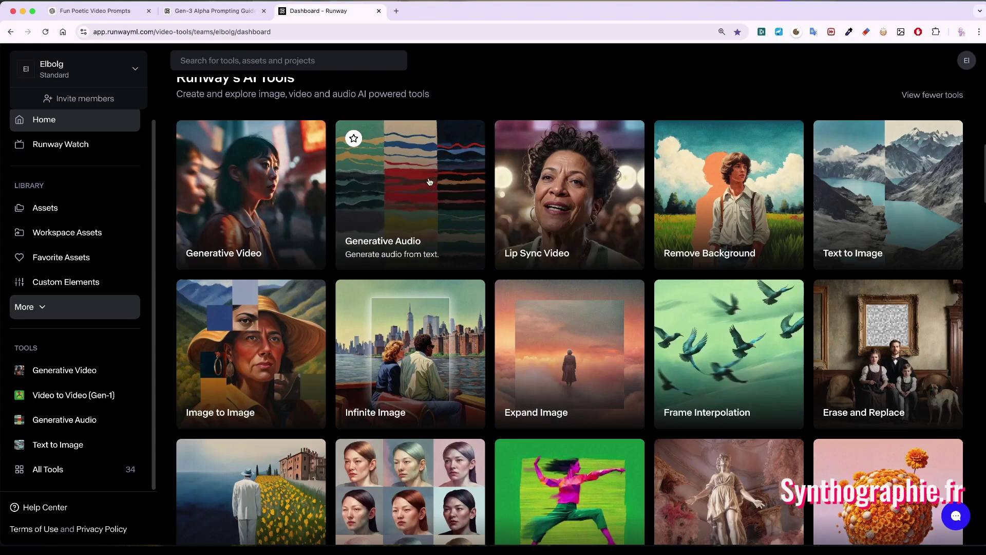
{"action": "scroll", "coordinate": [437, 294], "scroll_direction": "down", "scroll_amount": 2}
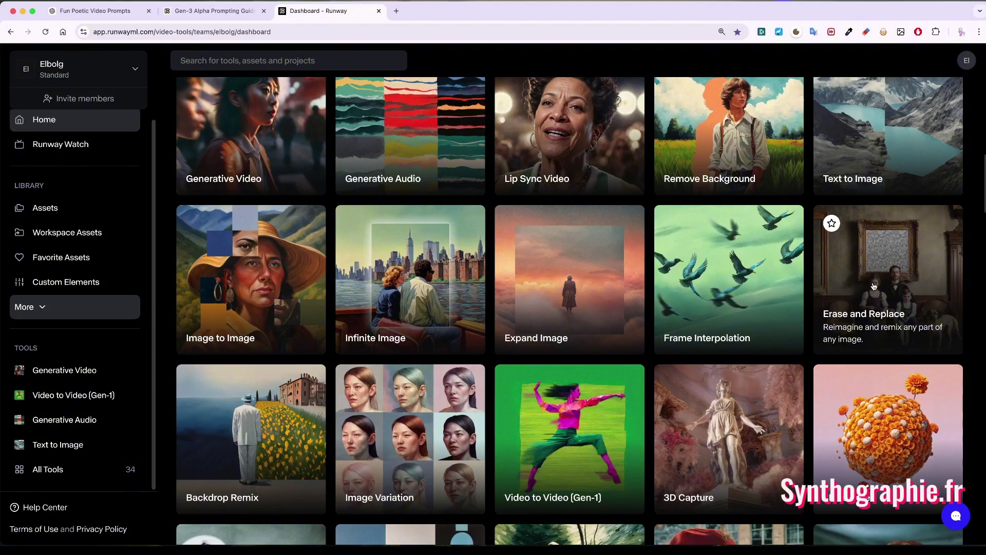
{"action": "scroll", "coordinate": [723, 438], "scroll_direction": "down", "scroll_amount": 1}
{"action": "scroll", "coordinate": [723, 438], "scroll_direction": "down", "scroll_amount": 2}
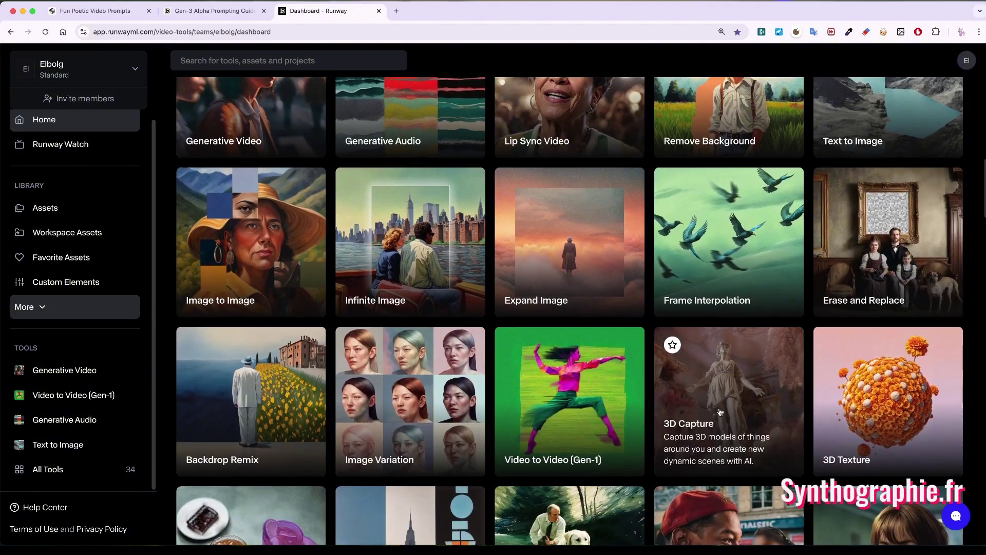
{"action": "scroll", "coordinate": [726, 396], "scroll_direction": "down", "scroll_amount": 3}
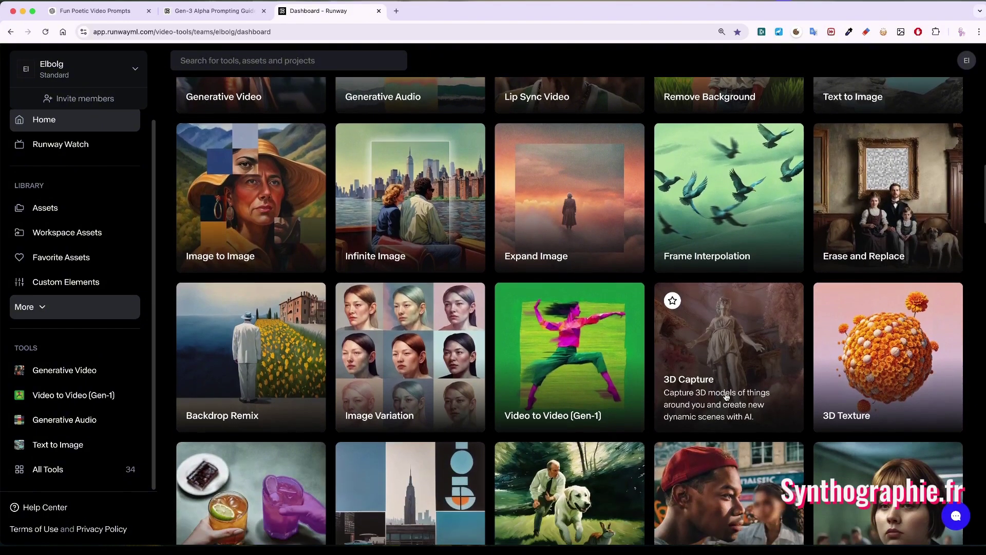
{"action": "scroll", "coordinate": [726, 396], "scroll_direction": "down", "scroll_amount": 1}
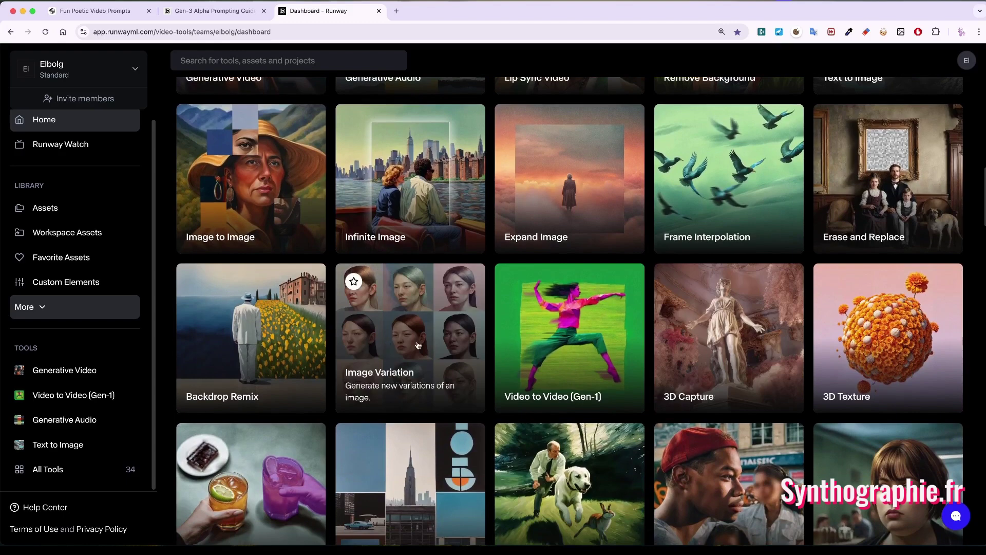
{"action": "scroll", "coordinate": [701, 348], "scroll_direction": "up", "scroll_amount": 3}
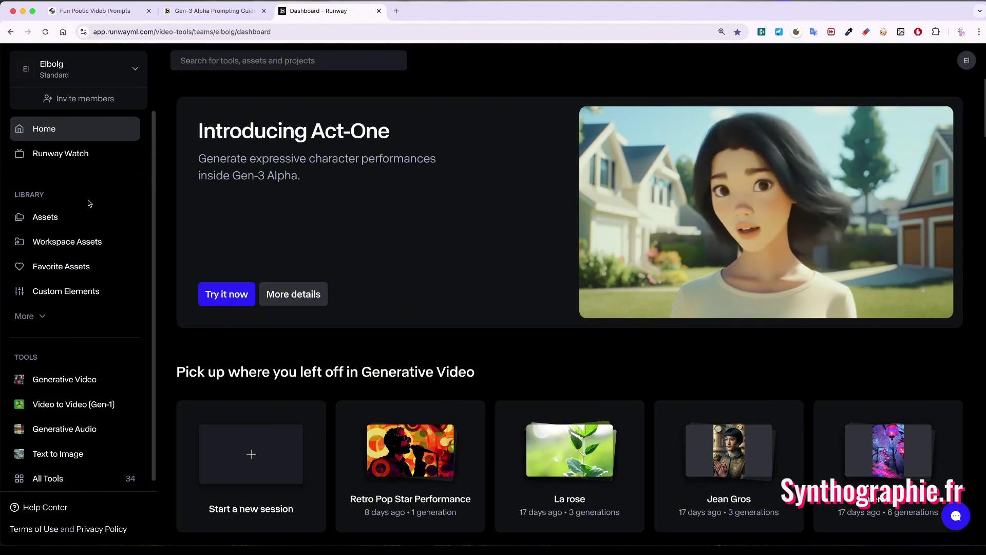
Open the Generative Video tool
{"action": "left_click", "coordinate": [110, 383]}
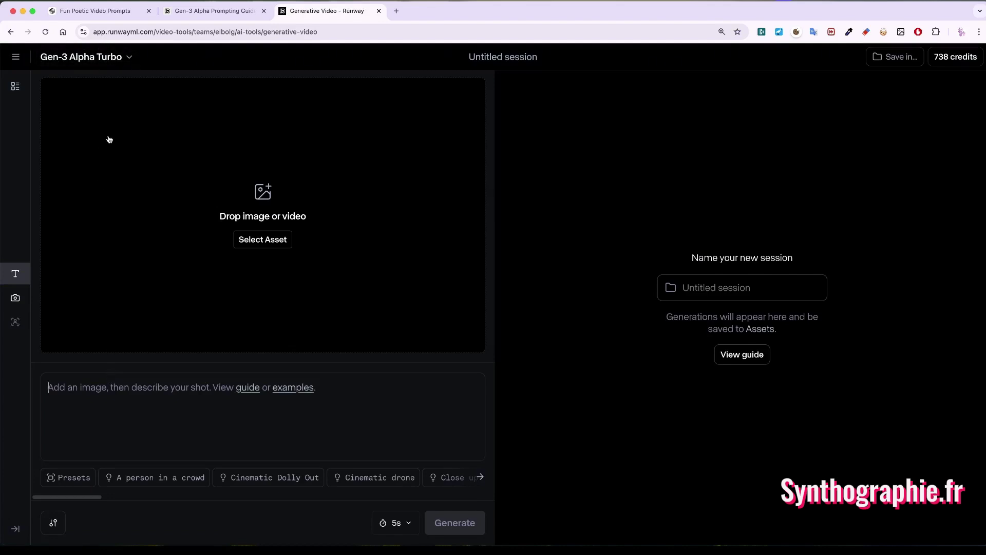
Switch the generation model to Gen-2 and to Gen-3 Alpha to compare their controls, each time returning to Gen-3 Alpha Turbo
{"action": "left_click", "coordinate": [131, 59]}
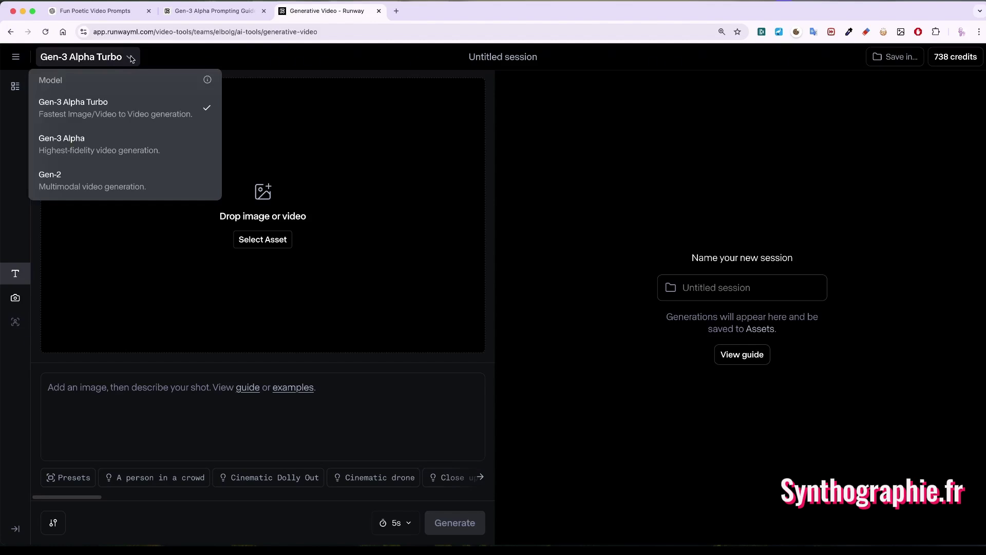
{"action": "left_click", "coordinate": [116, 185]}
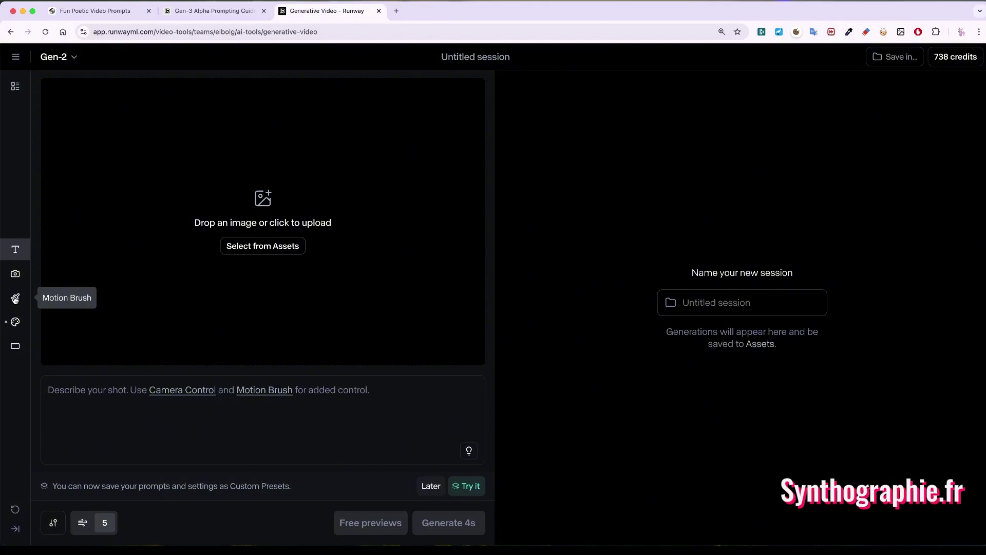
{"action": "left_click", "coordinate": [73, 58]}
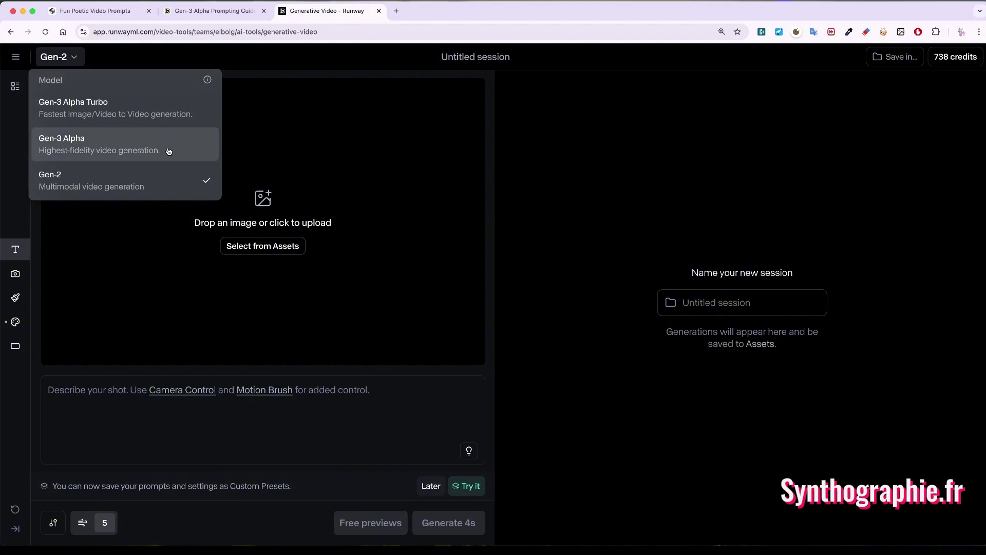
{"action": "left_click", "coordinate": [133, 110]}
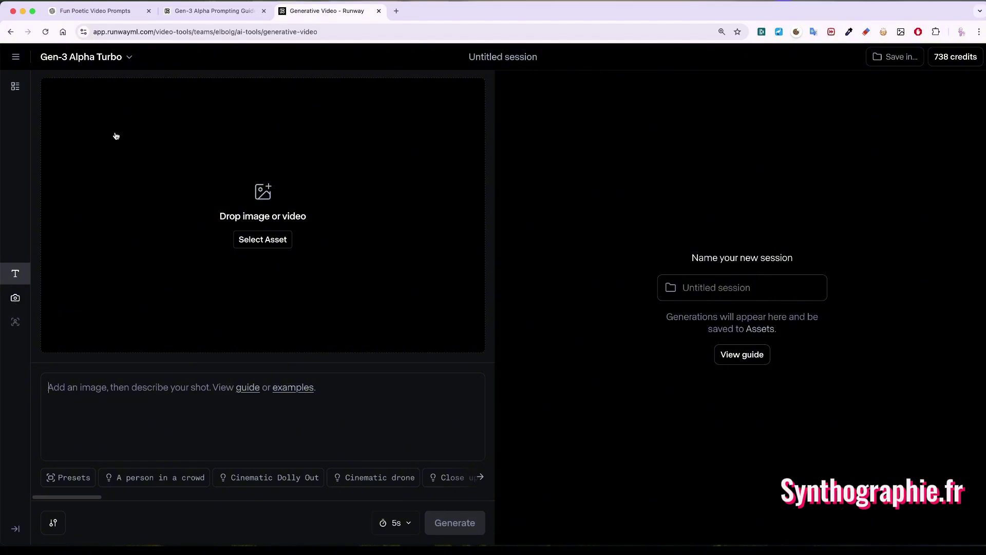
{"action": "left_click", "coordinate": [128, 56]}
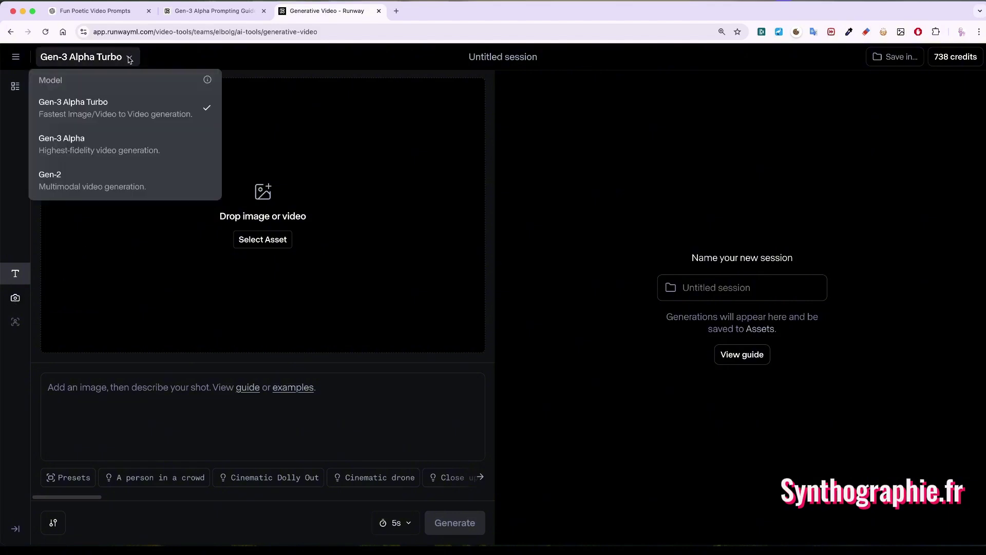
{"action": "left_click", "coordinate": [123, 150]}
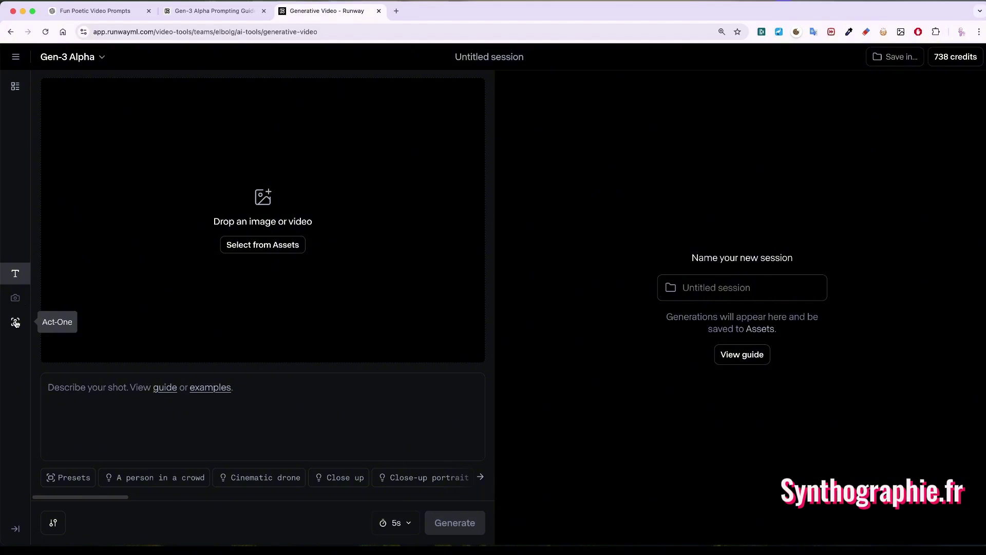
{"action": "left_click", "coordinate": [103, 57]}
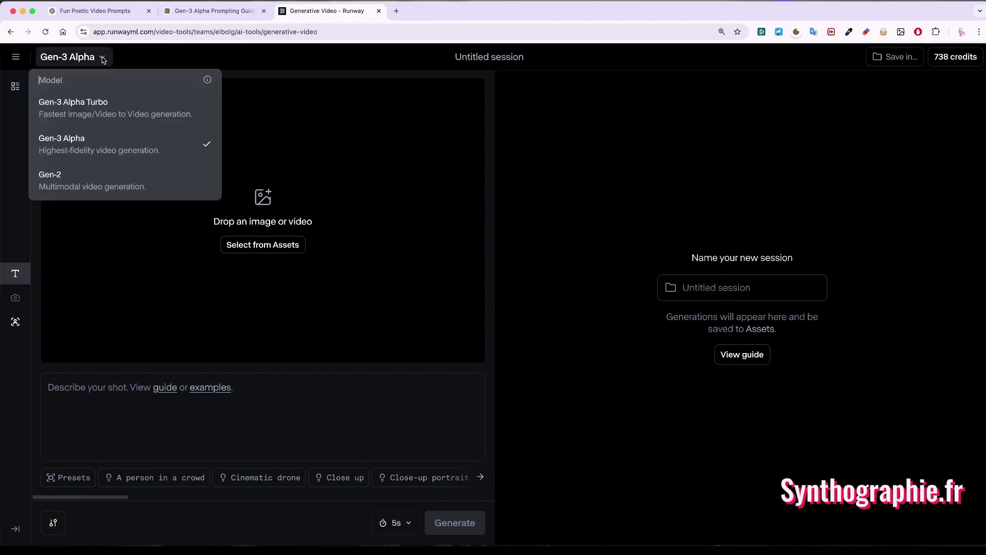
{"action": "left_click", "coordinate": [120, 108]}
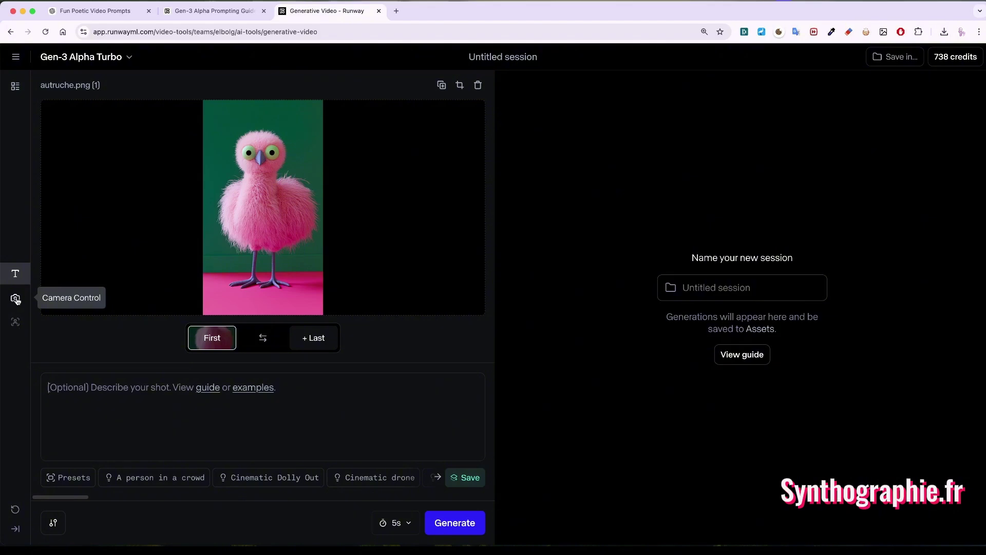
Show the Camera Control settings for the autruche.png image
{"action": "left_click", "coordinate": [15, 300]}
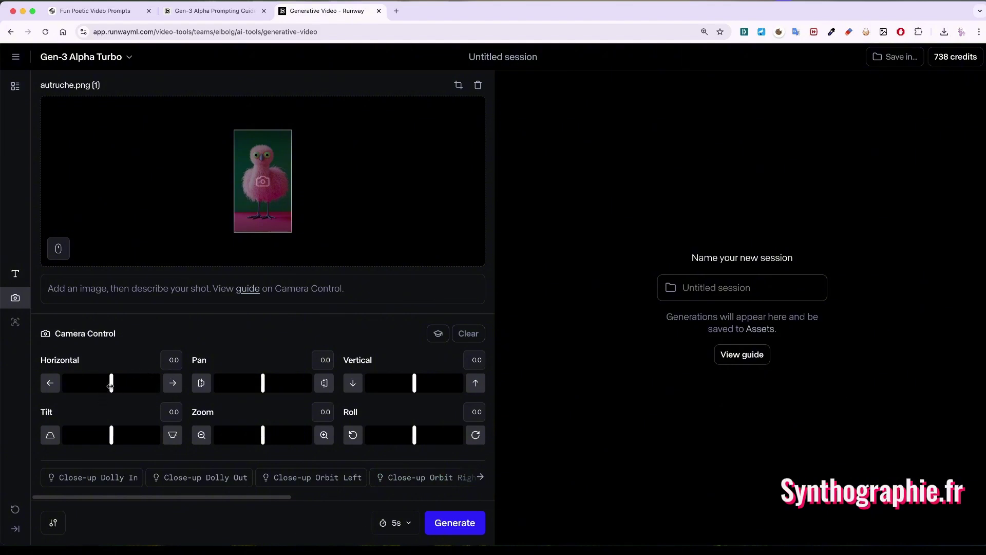
Try camera movement values of -0.6 pan, -0.3 vertical, -0.3 tilt, -0.4 zoom and 0.1 roll
{"action": "mouse_move", "coordinate": [111, 384]}
{"action": "left_mouse_down"}
{"action": "mouse_move", "coordinate": [123, 385]}
{"action": "mouse_move", "coordinate": [91, 386]}
{"action": "mouse_move", "coordinate": [111, 386]}
{"action": "left_mouse_up"}
{"action": "mouse_move", "coordinate": [262, 383]}
{"action": "left_mouse_down"}
{"action": "mouse_move", "coordinate": [318, 385]}
{"action": "mouse_move", "coordinate": [219, 386]}
{"action": "mouse_move", "coordinate": [261, 386]}
{"action": "left_mouse_up"}
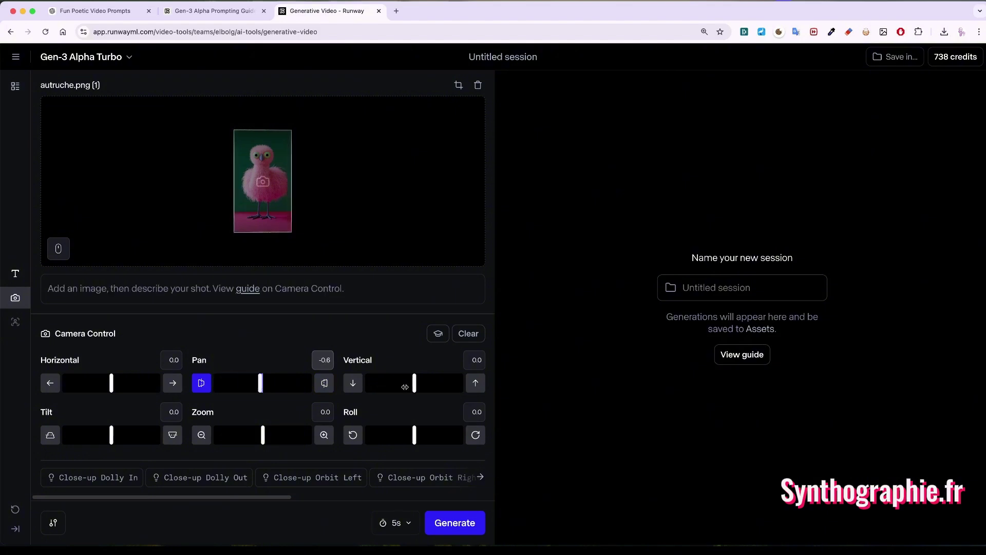
{"action": "left_click_drag", "start_coordinate": [414, 387], "coordinate": [395, 390]}
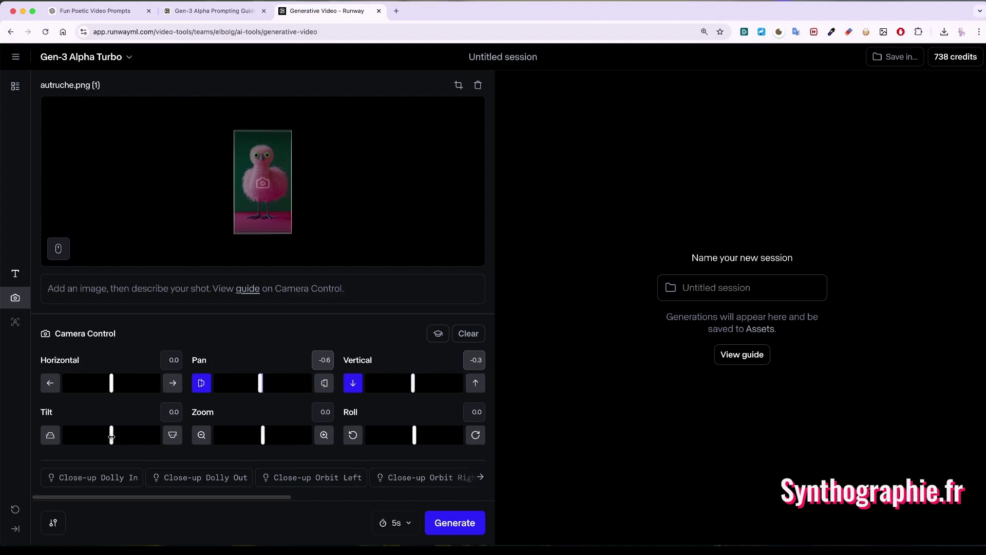
{"action": "mouse_move", "coordinate": [111, 436]}
{"action": "left_mouse_down"}
{"action": "mouse_move", "coordinate": [159, 435]}
{"action": "mouse_move", "coordinate": [77, 435]}
{"action": "mouse_move", "coordinate": [110, 434]}
{"action": "left_mouse_up"}
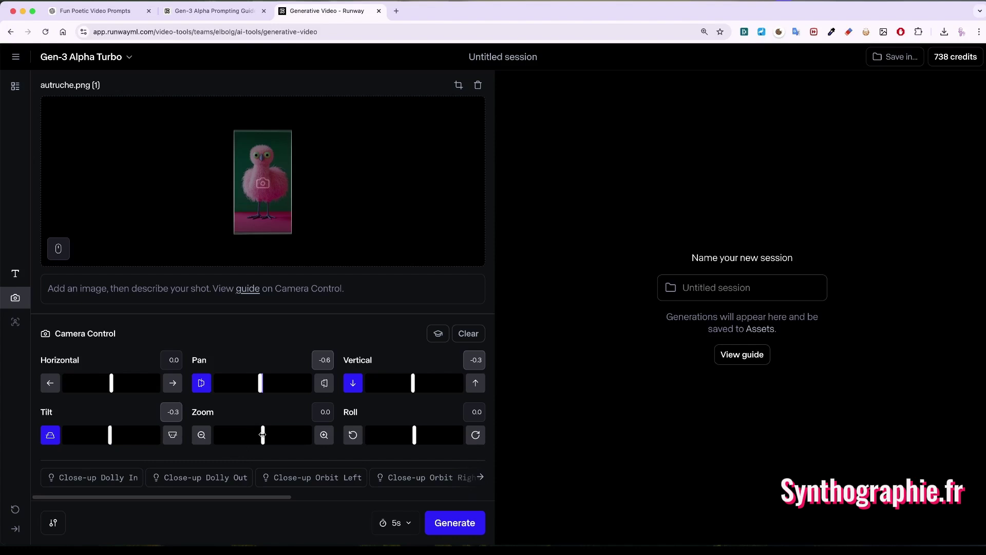
{"action": "mouse_move", "coordinate": [262, 435]}
{"action": "left_mouse_down"}
{"action": "mouse_move", "coordinate": [302, 435]}
{"action": "mouse_move", "coordinate": [220, 435]}
{"action": "mouse_move", "coordinate": [261, 435]}
{"action": "left_mouse_up"}
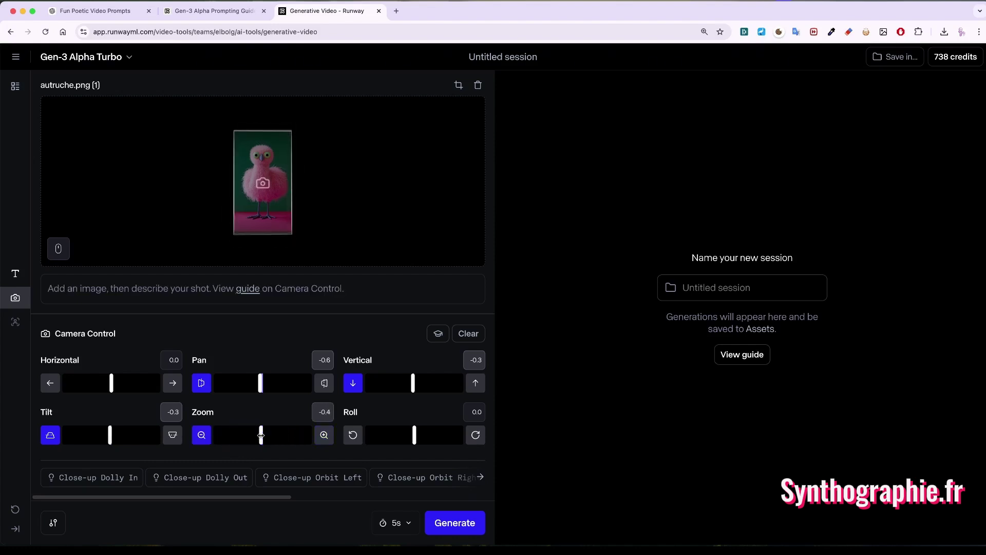
{"action": "mouse_move", "coordinate": [414, 440]}
{"action": "left_mouse_down"}
{"action": "mouse_move", "coordinate": [426, 435]}
{"action": "mouse_move", "coordinate": [379, 436]}
{"action": "mouse_move", "coordinate": [415, 436]}
{"action": "left_mouse_up"}
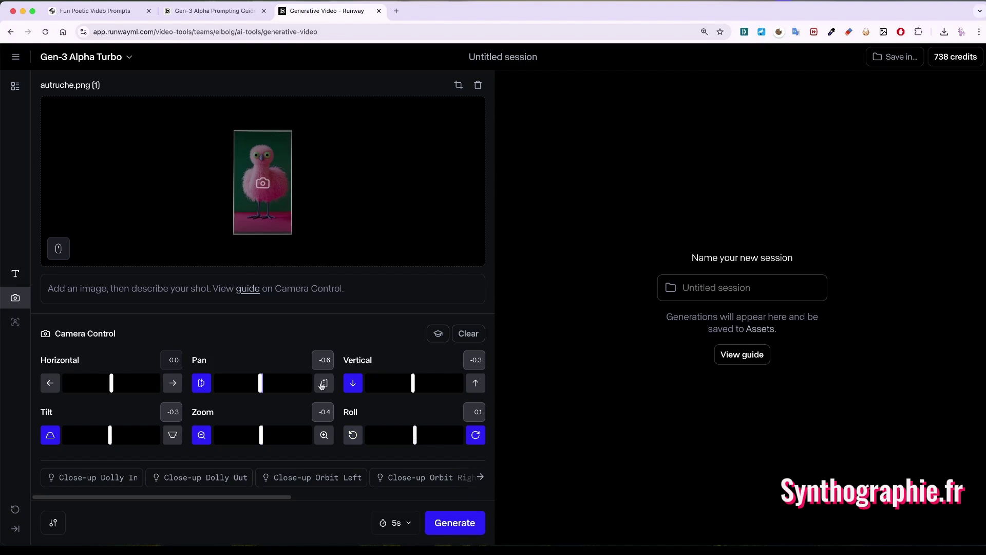
Try camera pan values of 3.8 and -0.2, and clear all camera movement settings
{"action": "left_click_drag", "start_coordinate": [260, 383], "coordinate": [281, 384]}
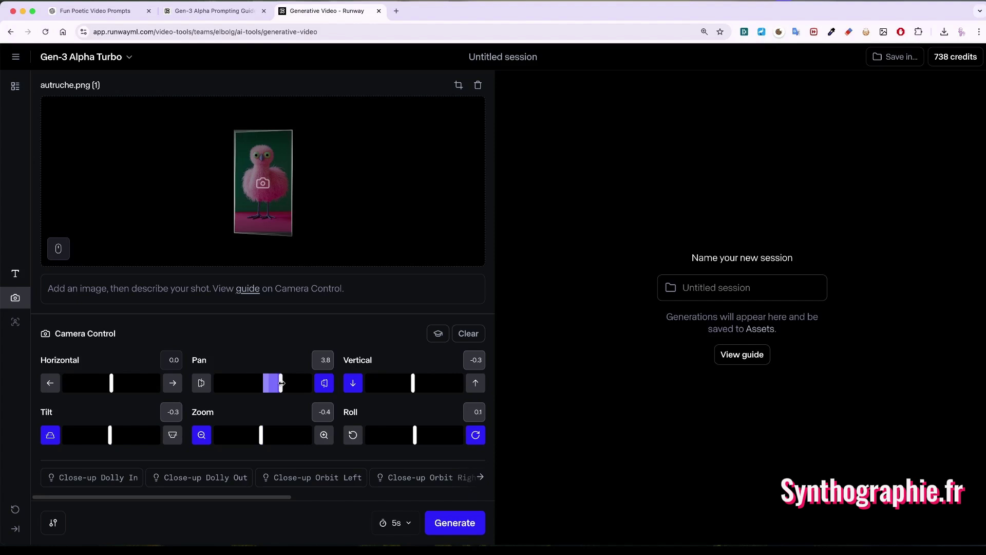
{"action": "left_click_drag", "start_coordinate": [282, 383], "coordinate": [276, 383]}
{"action": "mouse_move", "coordinate": [275, 383]}
{"action": "left_mouse_down"}
{"action": "mouse_move", "coordinate": [244, 383]}
{"action": "mouse_move", "coordinate": [262, 383]}
{"action": "left_mouse_up"}
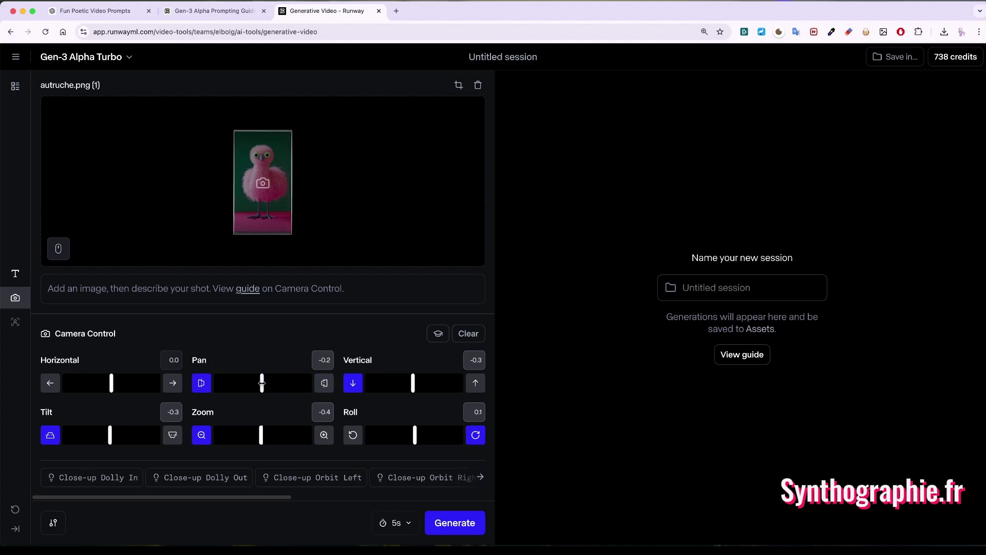
{"action": "left_click", "coordinate": [470, 333]}
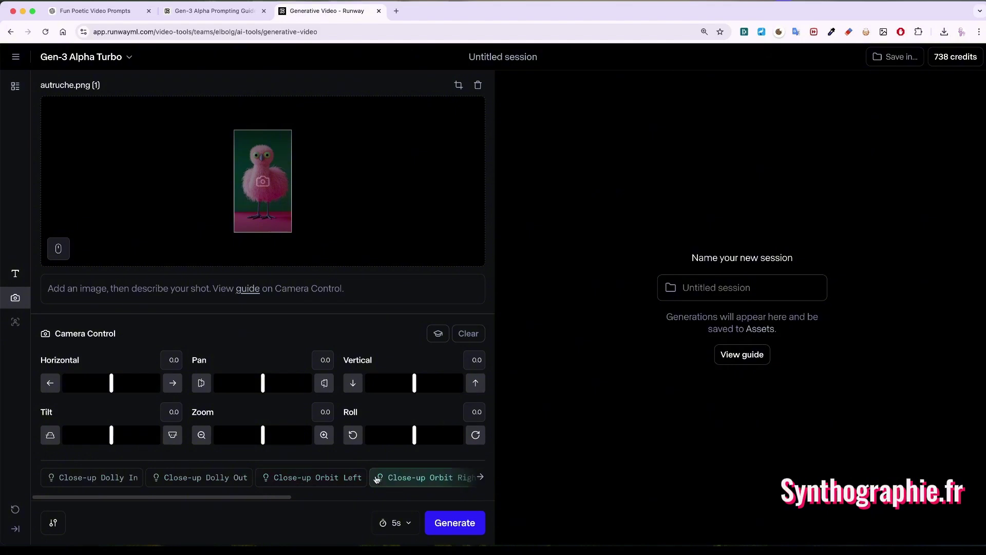
Browse the camera movement presets and apply Close-up Orbit Left to the image
{"action": "left_click", "coordinate": [480, 477]}
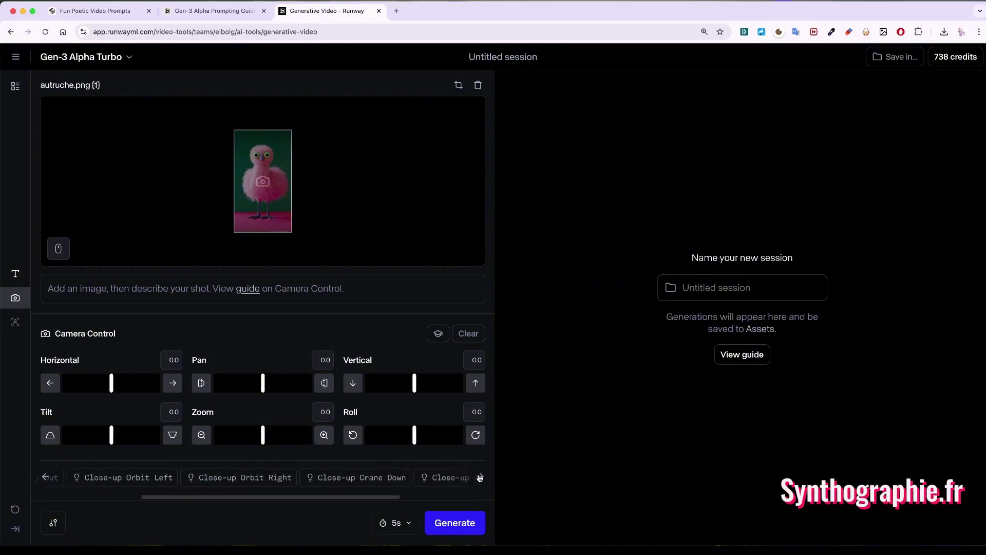
{"action": "left_click", "coordinate": [480, 477]}
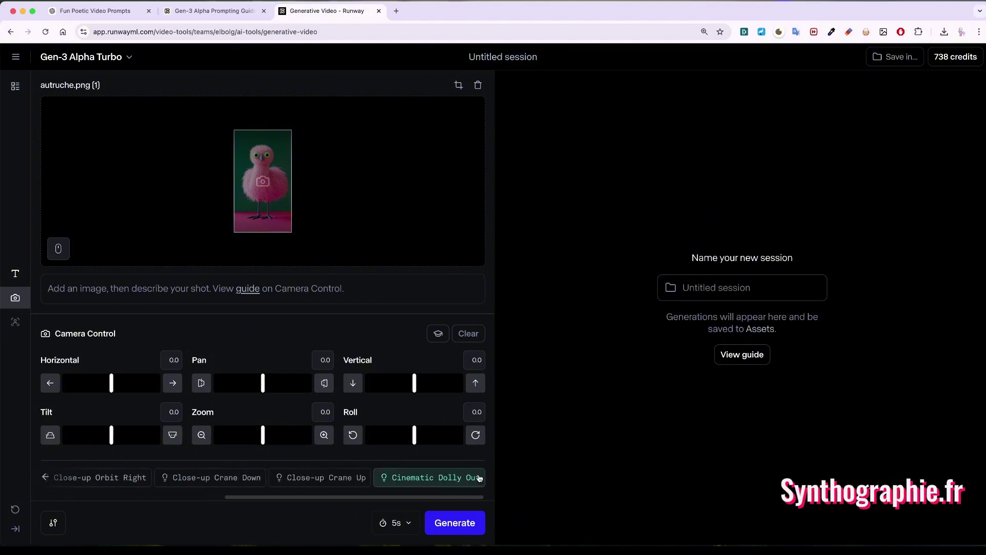
{"action": "left_click", "coordinate": [44, 477]}
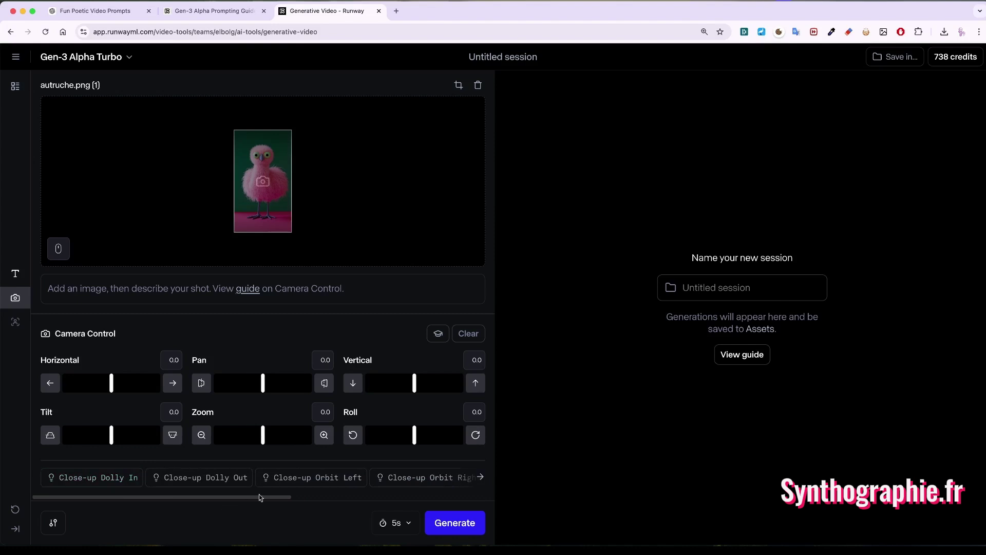
{"action": "left_click", "coordinate": [325, 480]}
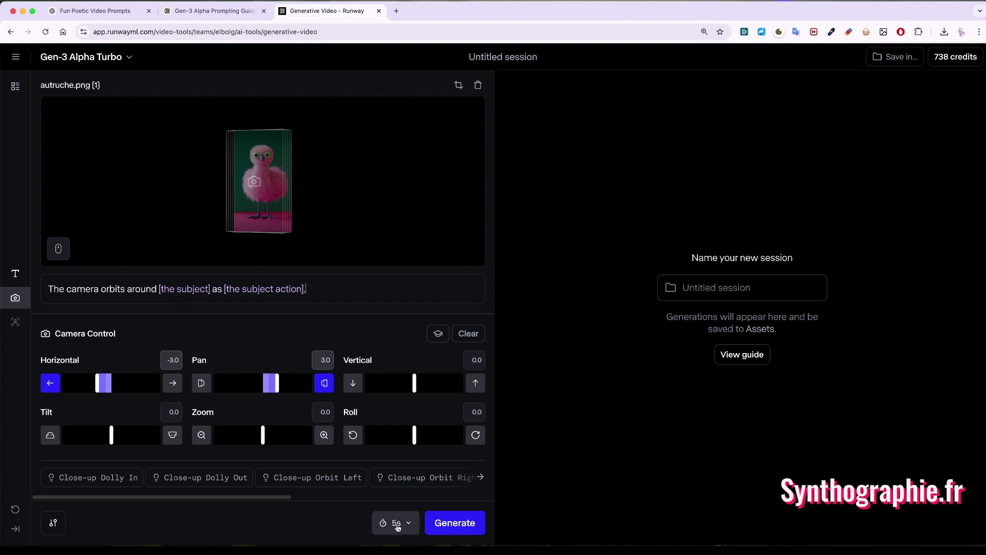
Generate the 5-second orbit video from the image and play the result
{"action": "left_click", "coordinate": [447, 524]}
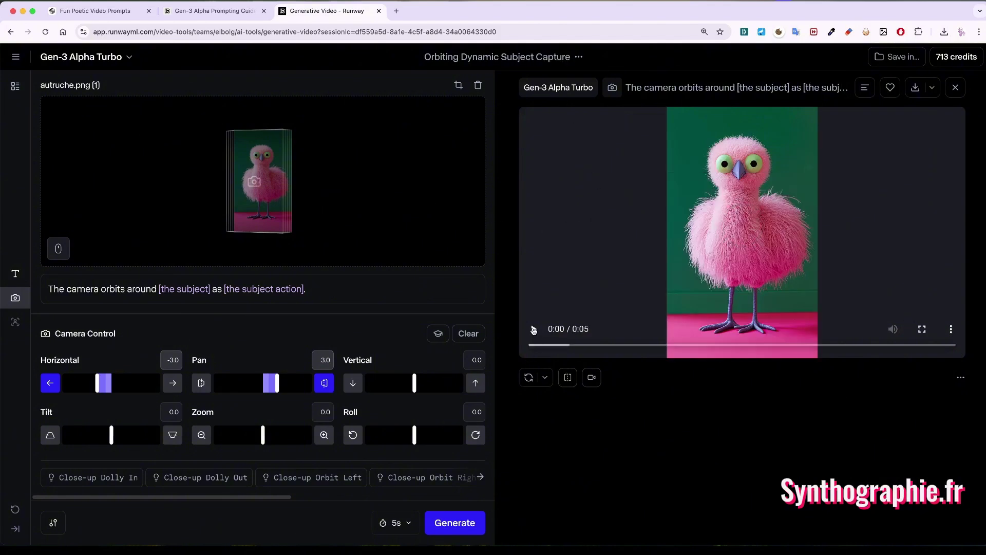
{"action": "left_click", "coordinate": [534, 331]}
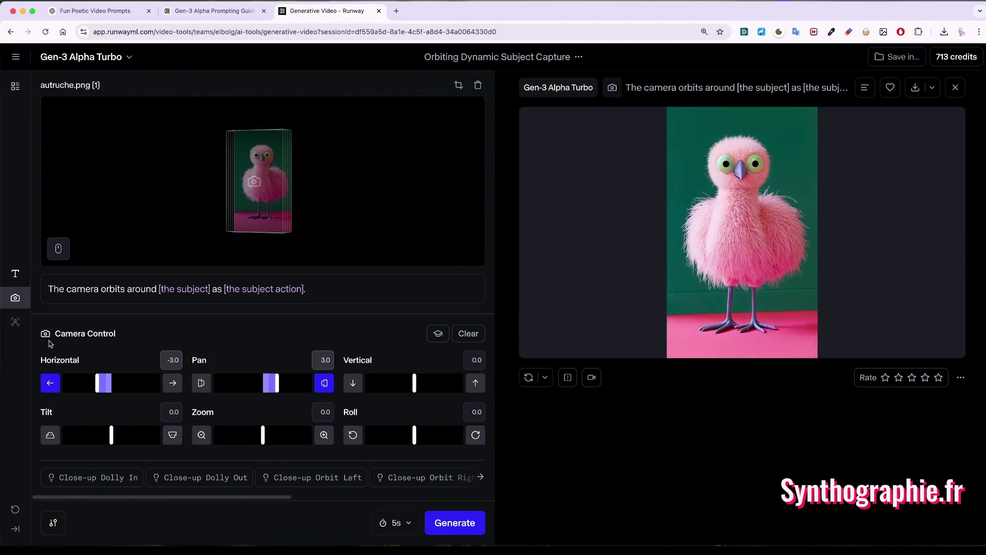
{"action": "mouse_move", "coordinate": [854, 237]}
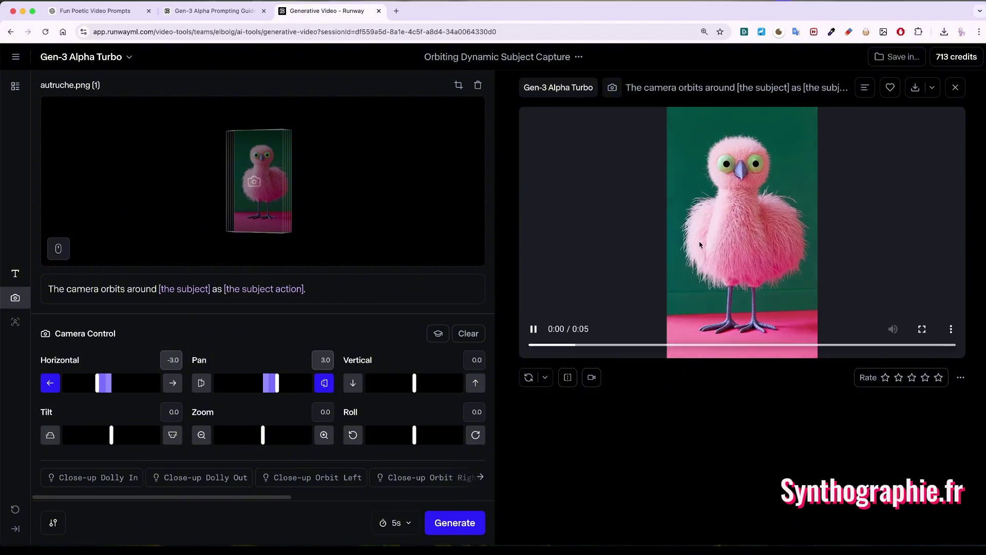
Clear all camera movement settings and return to text prompting with the first frame selected
{"action": "left_click", "coordinate": [461, 335]}
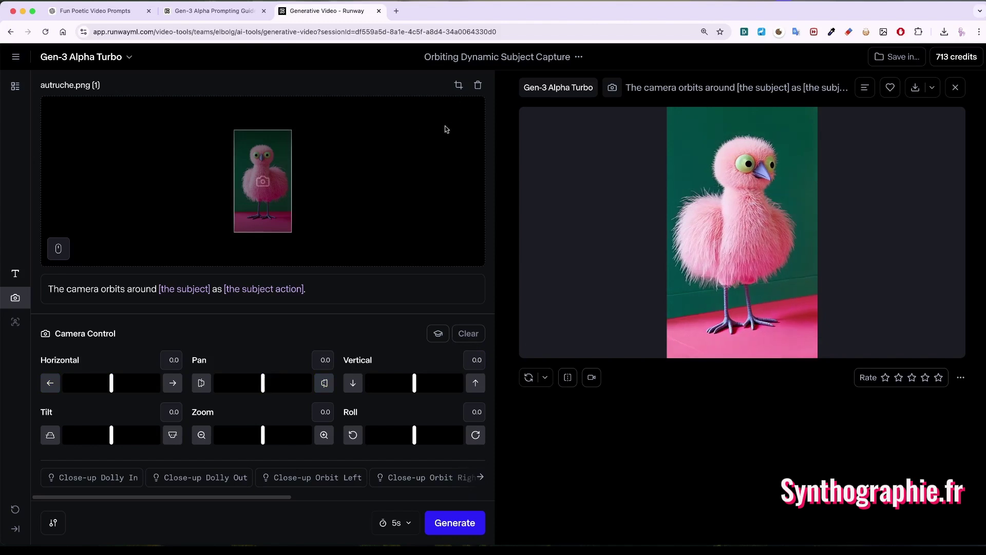
{"action": "left_click", "coordinate": [15, 273]}
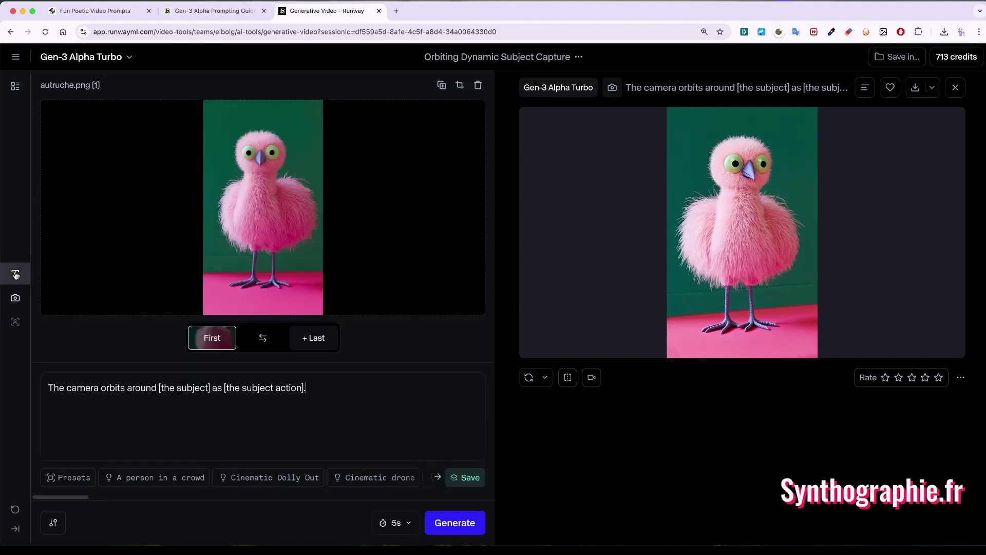
{"action": "left_click", "coordinate": [314, 340]}
{"action": "left_click", "coordinate": [208, 340]}
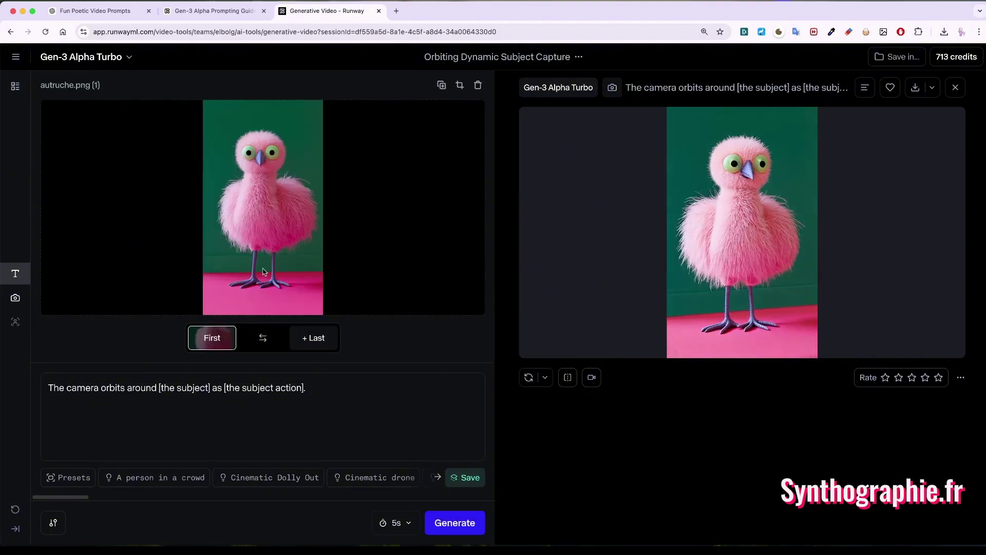
Add the green-beaked pink bird PNG from the Téléchargements folder as the last frame
{"action": "left_click", "coordinate": [317, 343]}
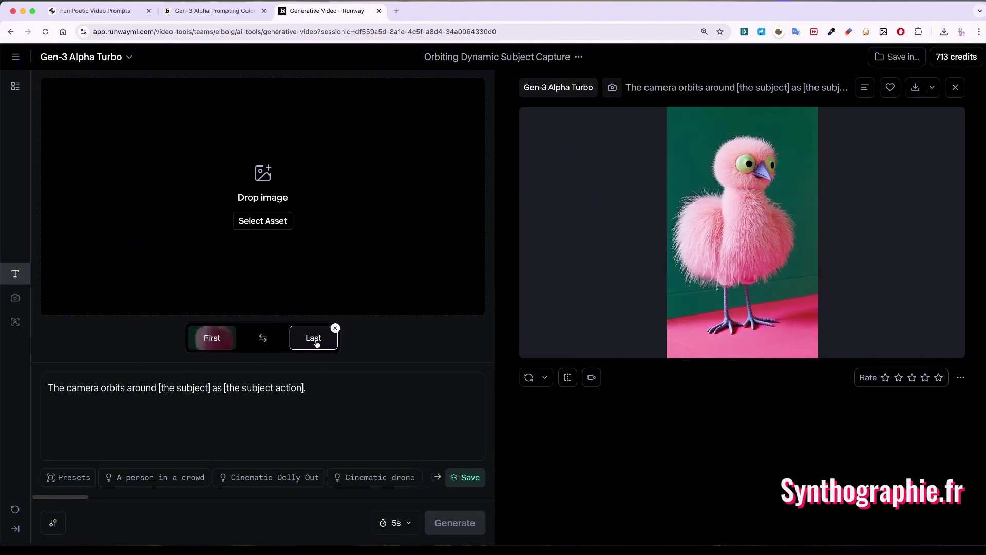
{"action": "left_click", "coordinate": [263, 173]}
{"action": "left_click", "coordinate": [176, 284]}
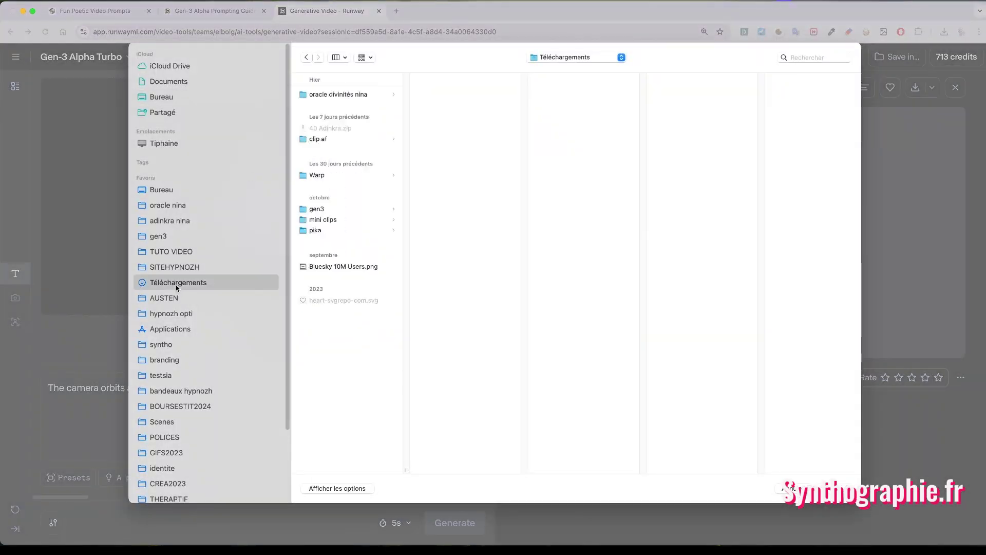
{"action": "left_click", "coordinate": [349, 95]}
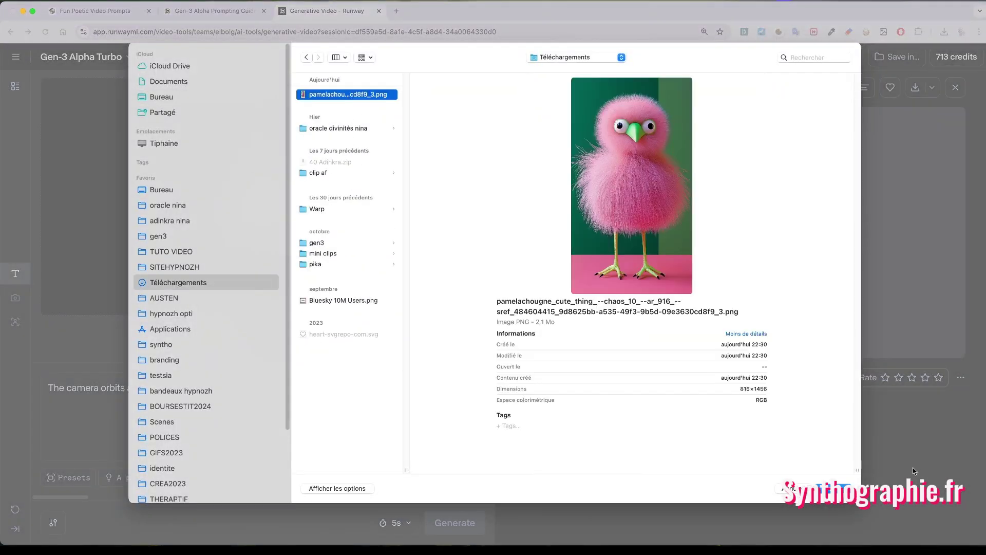
{"action": "left_click", "coordinate": [835, 488]}
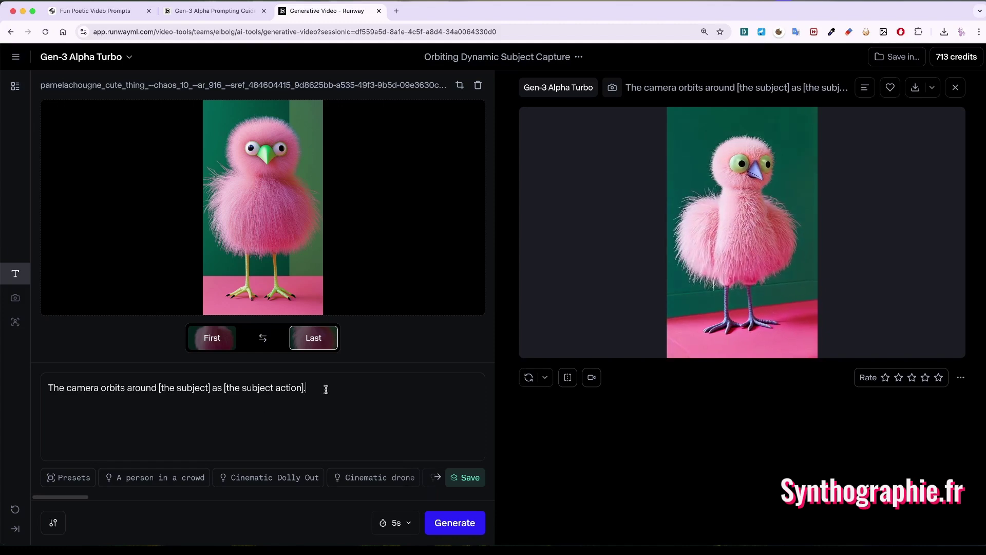
Empty the text prompt, generate the 5-second video between the first and last frames, and play the result
{"action": "left_click_drag", "start_coordinate": [327, 389], "coordinate": [36, 394]}
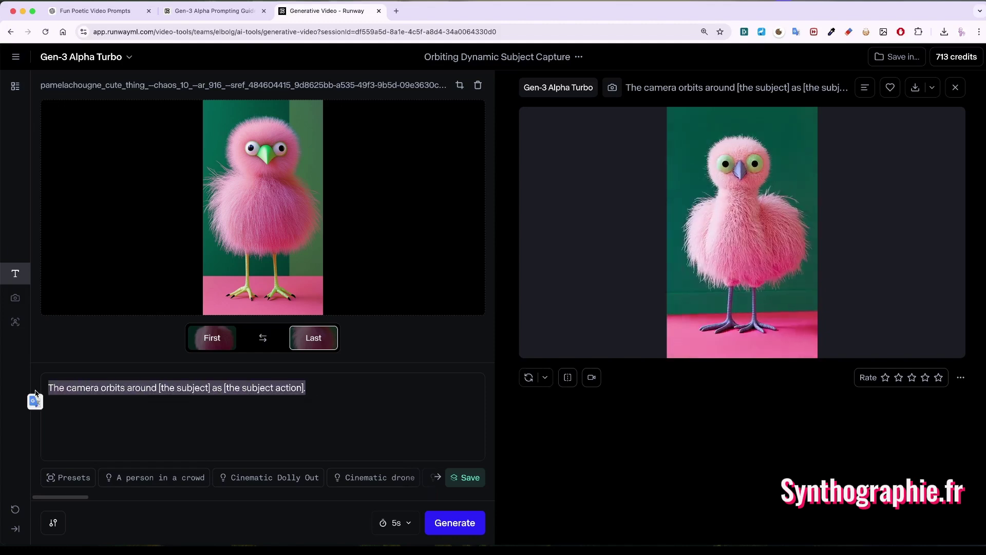
{"action": "key", "text": "BackSpace"}
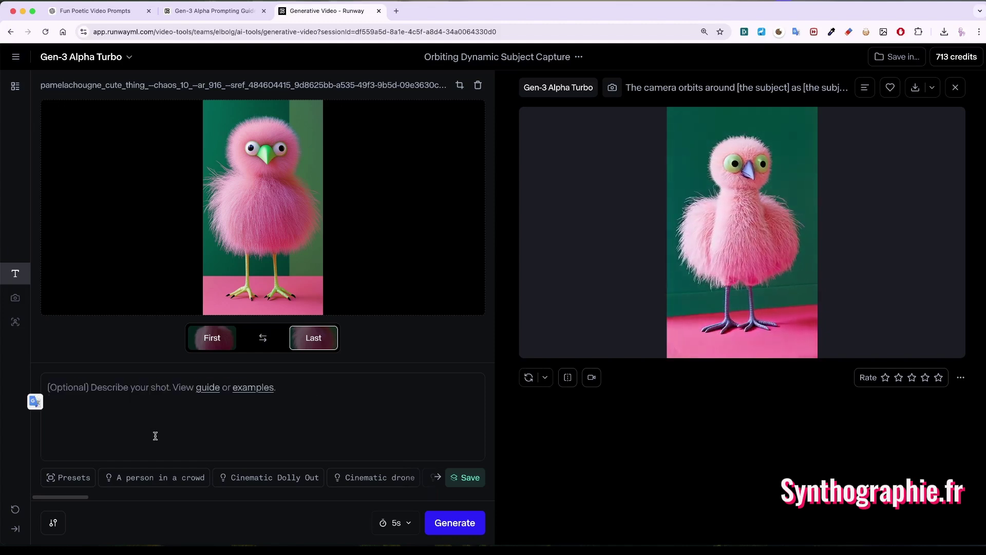
{"action": "left_click", "coordinate": [446, 531]}
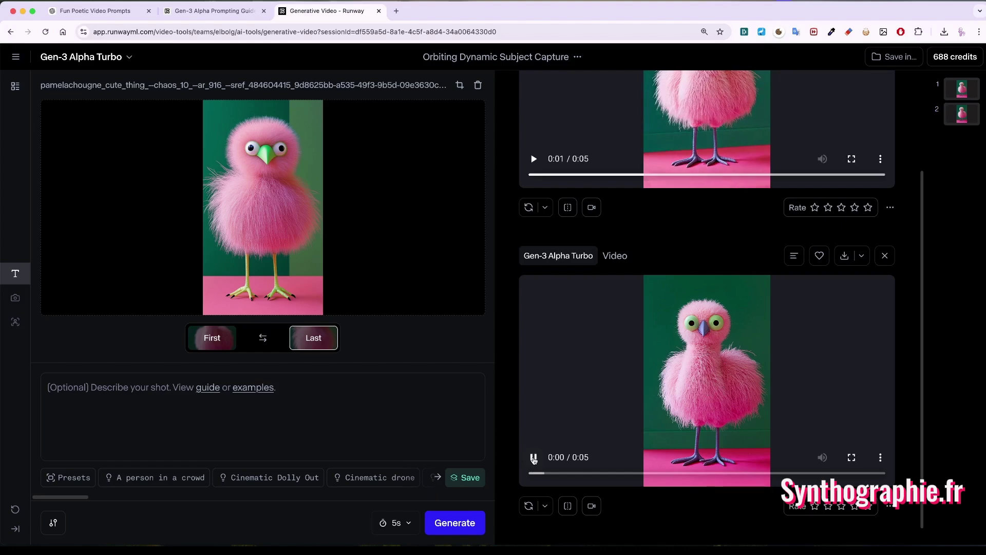
{"action": "left_click", "coordinate": [534, 458]}
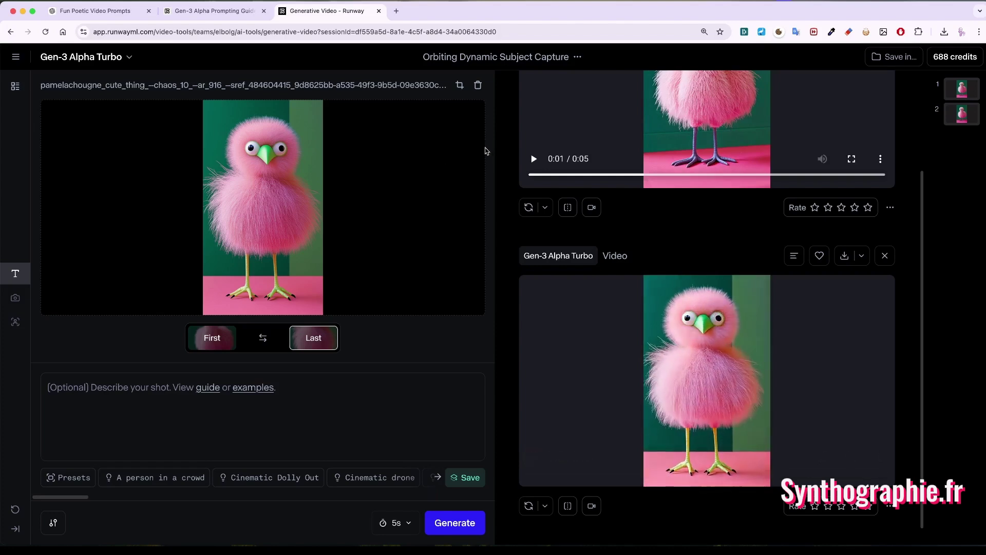
Remove both bird frames and load parapluie.png from the iCloud Bureau folder as the first frame
{"action": "left_click", "coordinate": [478, 85]}
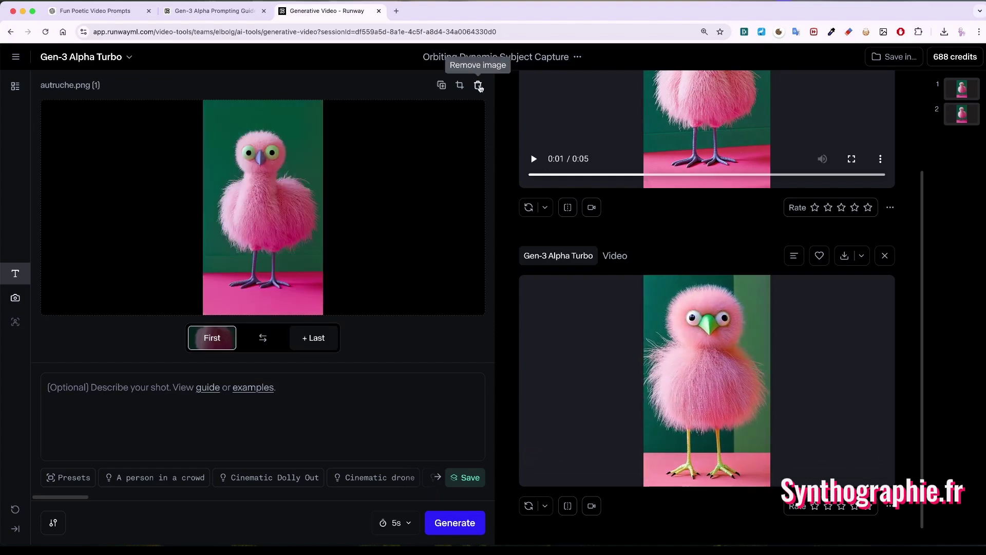
{"action": "left_click", "coordinate": [478, 86]}
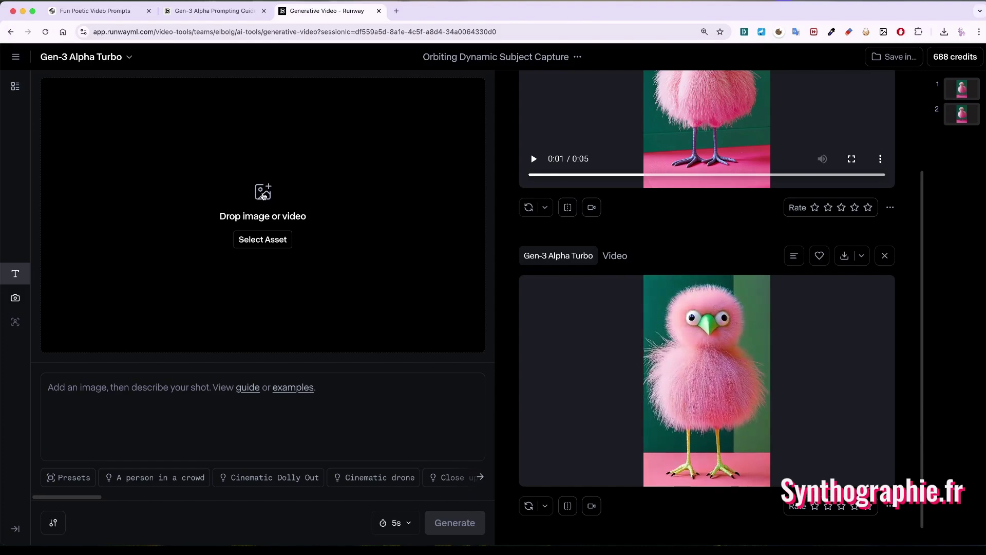
{"action": "left_click", "coordinate": [263, 194]}
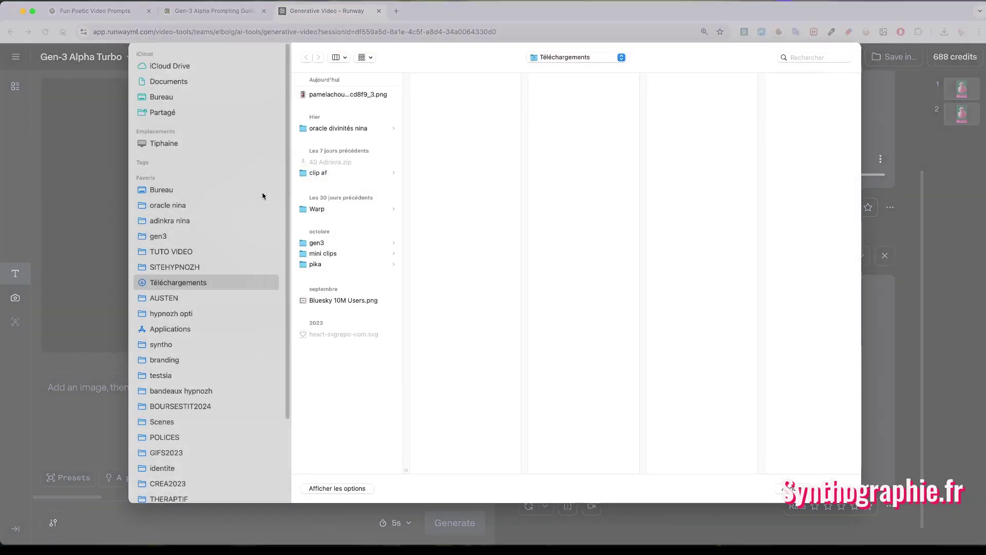
{"action": "left_click", "coordinate": [156, 97]}
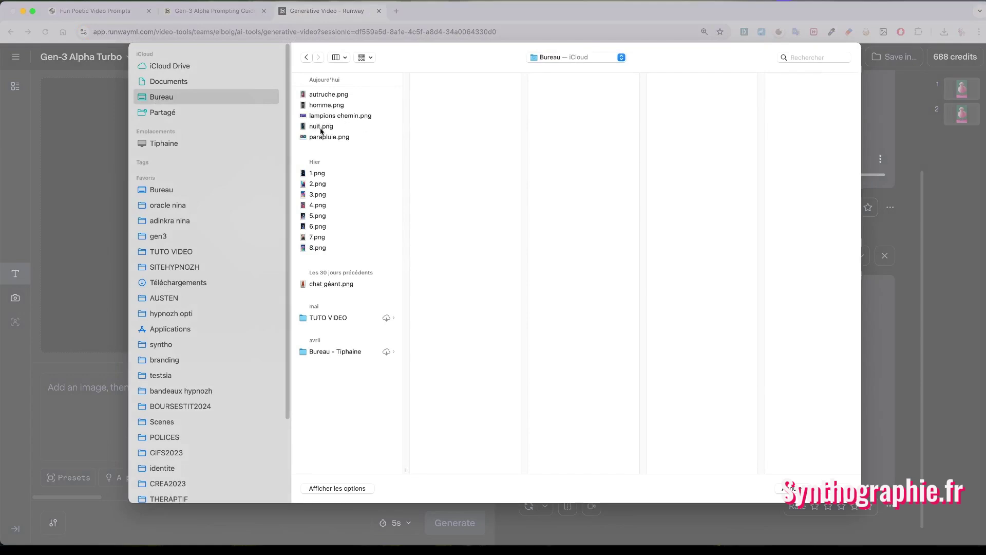
{"action": "left_click", "coordinate": [327, 138]}
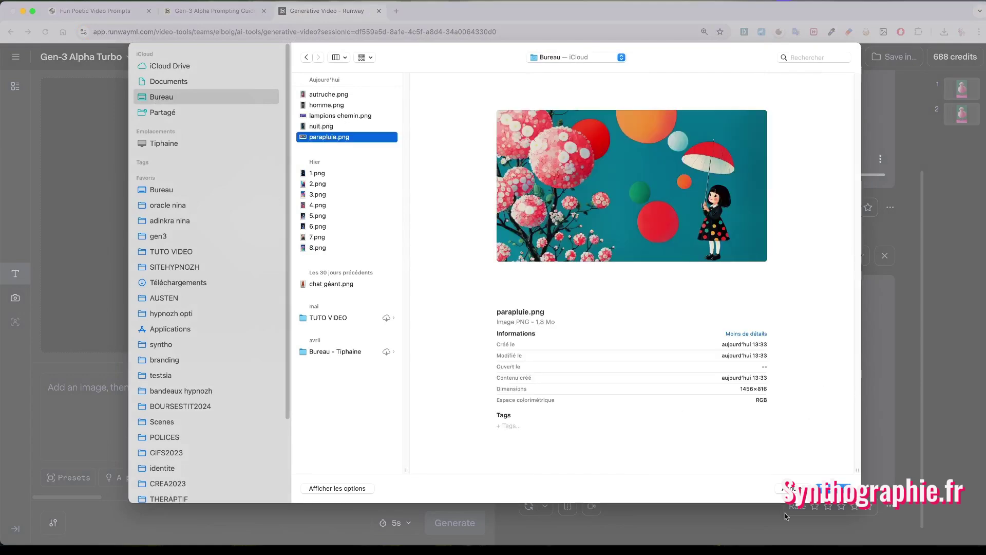
{"action": "left_click", "coordinate": [829, 489]}
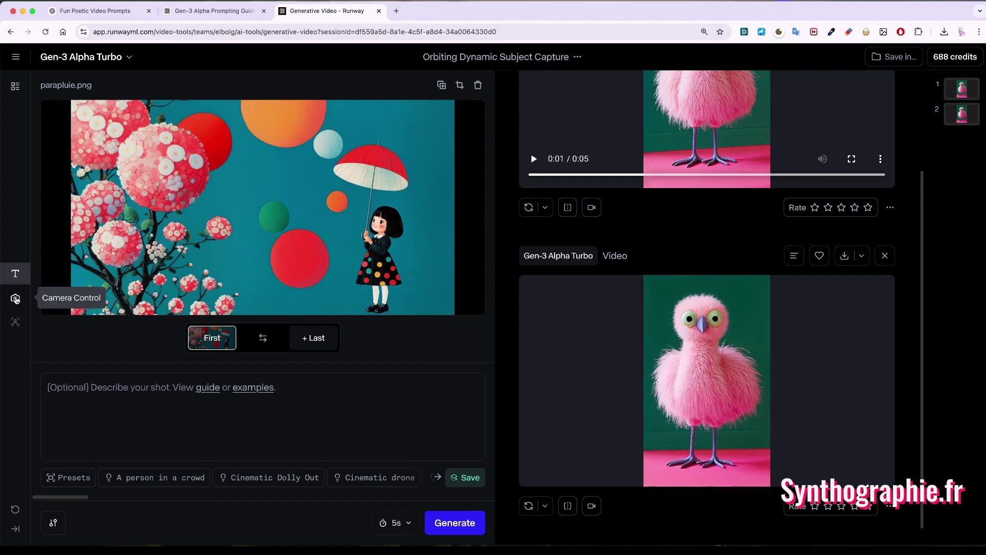
Set the camera movement for parapluie.png to horizontal 6.1, vertical -3.3, tilt 9.2 and zoom 8.3
{"action": "left_click", "coordinate": [16, 300]}
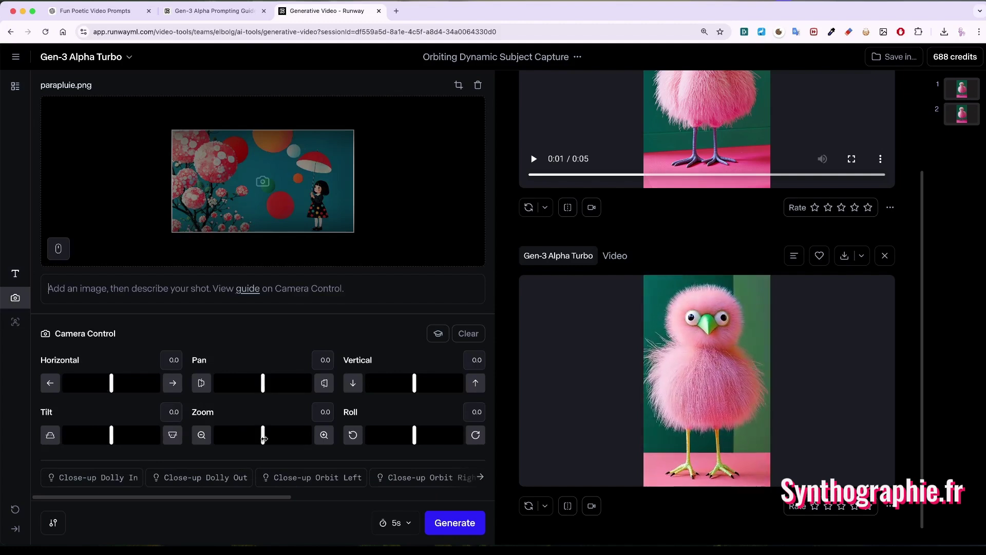
{"action": "left_click_drag", "start_coordinate": [263, 437], "coordinate": [302, 437]}
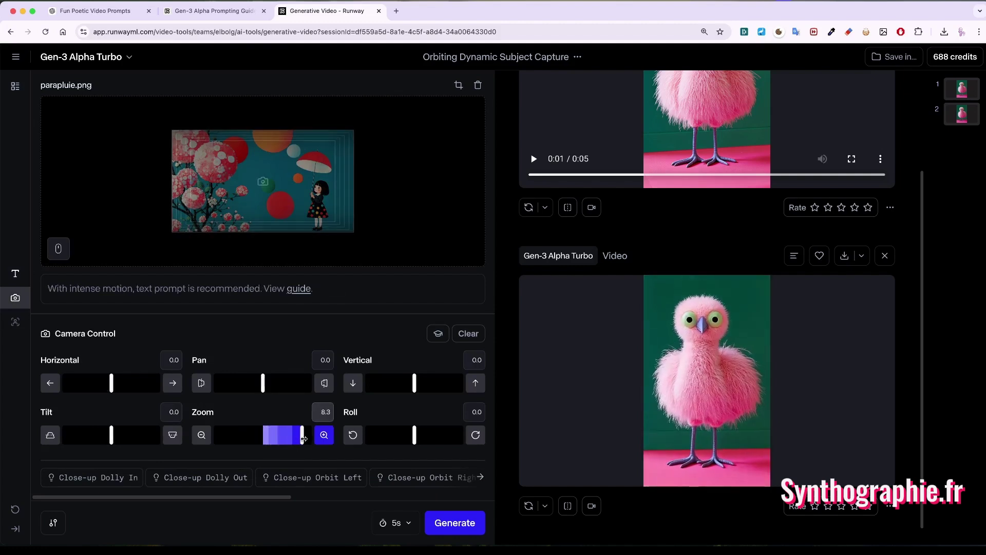
{"action": "left_click_drag", "start_coordinate": [268, 176], "coordinate": [299, 193]}
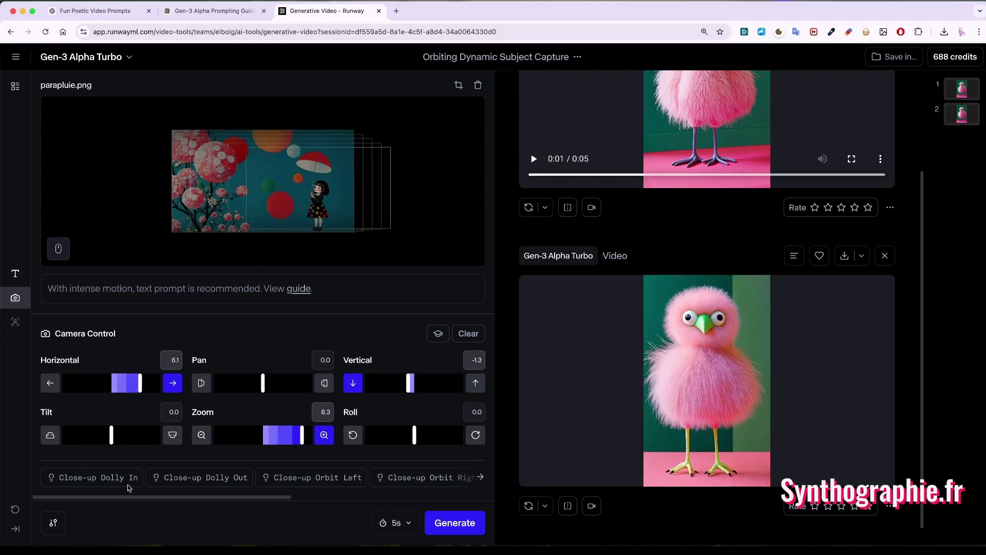
{"action": "left_click_drag", "start_coordinate": [111, 436], "coordinate": [157, 436]}
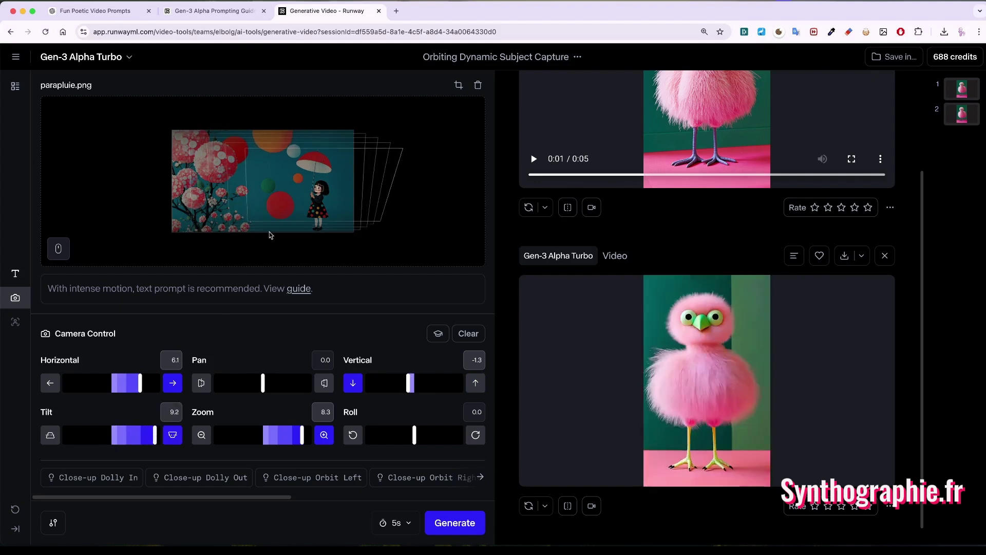
{"action": "left_click_drag", "start_coordinate": [275, 176], "coordinate": [275, 190]}
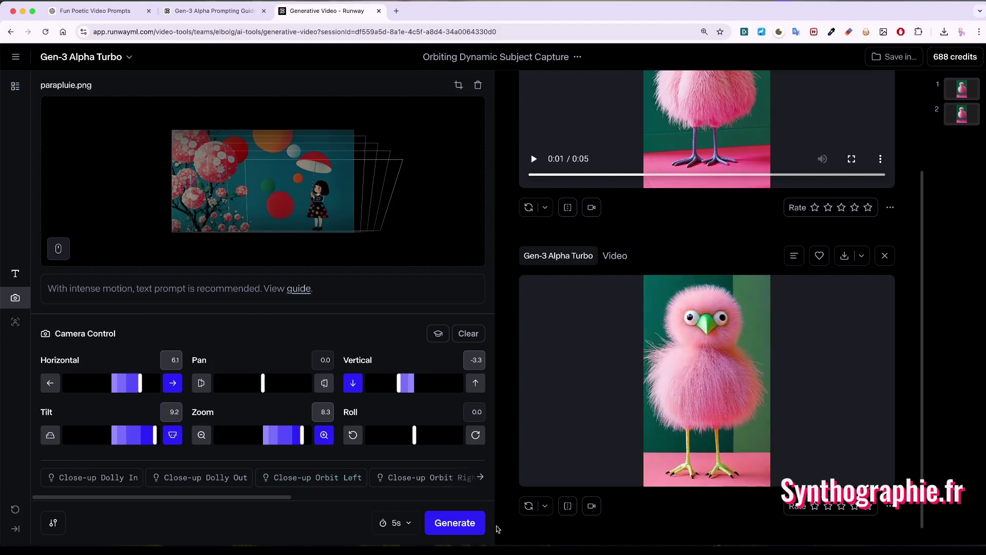
Generate the 5-second camera-controlled video from parapluie.png and play it
{"action": "left_click", "coordinate": [461, 523]}
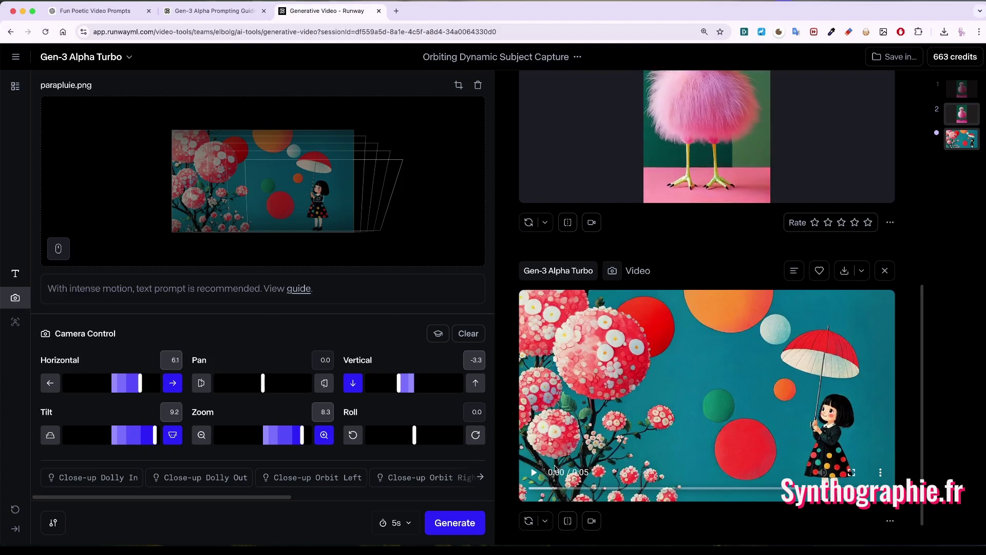
{"action": "left_click", "coordinate": [541, 477]}
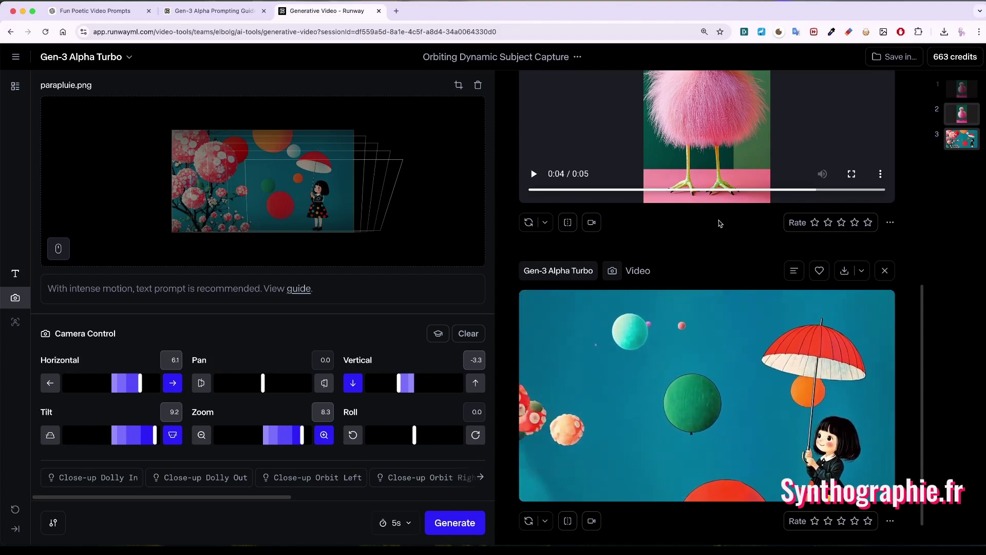
Review the earlier bird videos, extend the umbrella video by 8 seconds without a prompt, and play the extended result
{"action": "scroll", "coordinate": [723, 376], "scroll_direction": "up", "scroll_amount": 1}
{"action": "scroll", "coordinate": [723, 376], "scroll_direction": "up", "scroll_amount": 3}
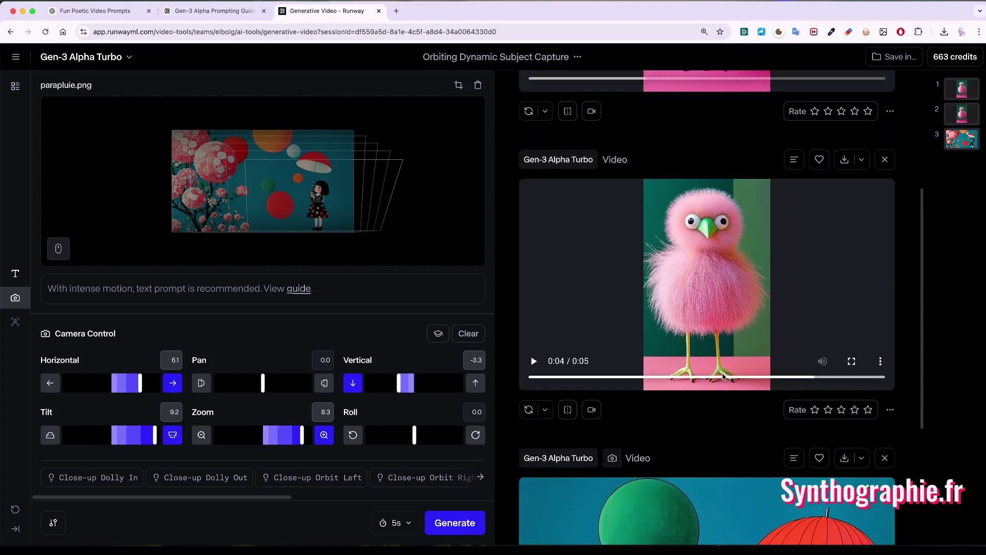
{"action": "scroll", "coordinate": [723, 377], "scroll_direction": "up", "scroll_amount": 4}
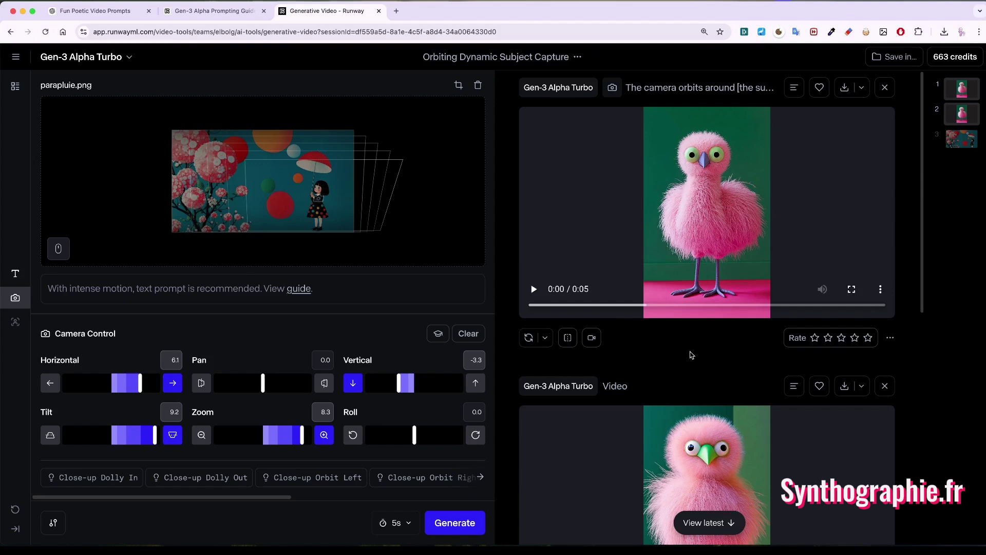
{"action": "scroll", "coordinate": [691, 354], "scroll_direction": "down", "scroll_amount": 1}
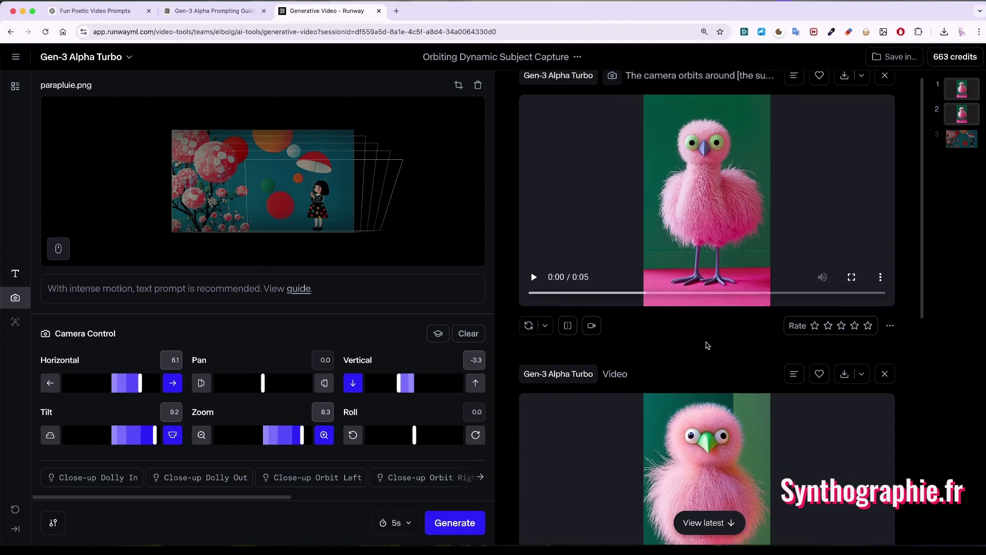
{"action": "scroll", "coordinate": [653, 228], "scroll_direction": "up", "scroll_amount": 1}
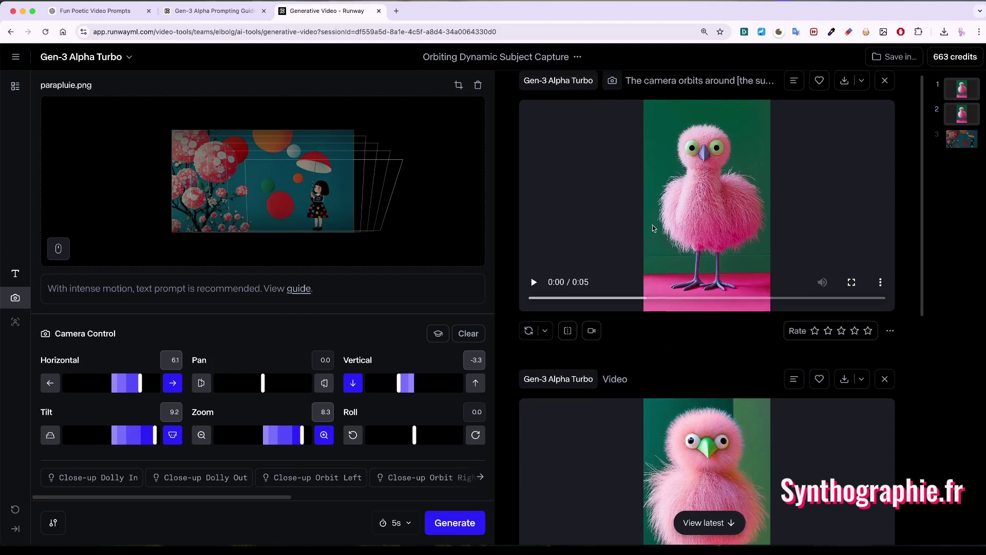
{"action": "scroll", "coordinate": [653, 227], "scroll_direction": "up", "scroll_amount": 1}
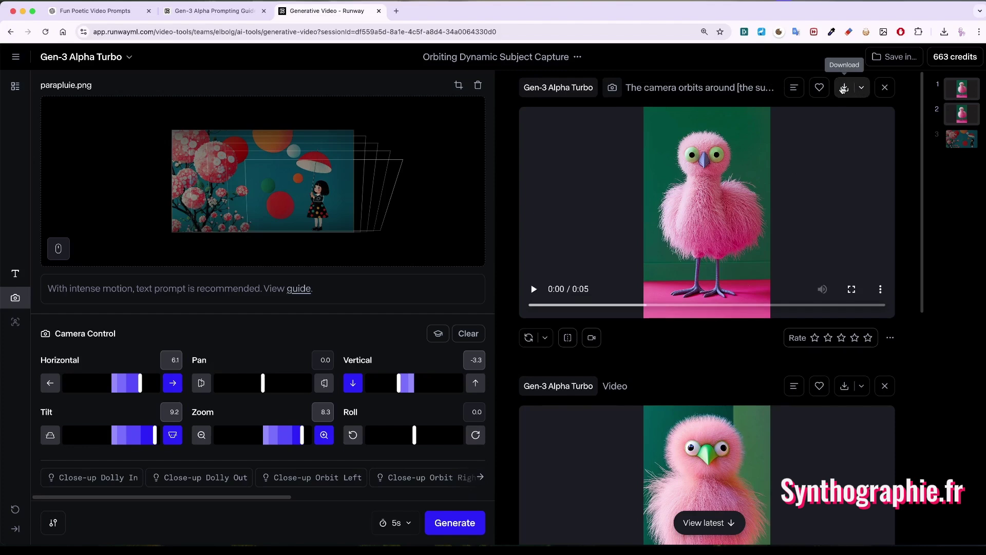
{"action": "scroll", "coordinate": [707, 274], "scroll_direction": "down", "scroll_amount": 5}
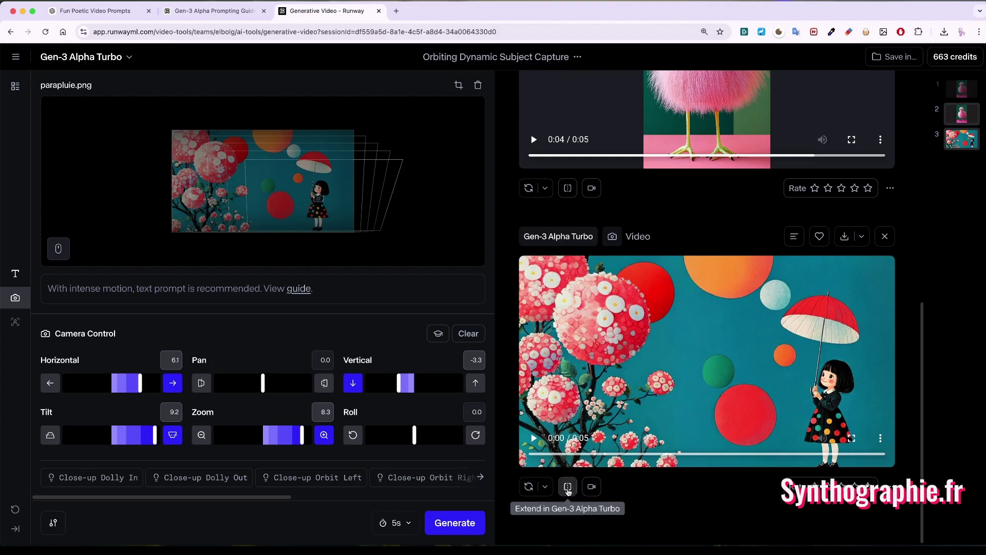
{"action": "left_click", "coordinate": [568, 487]}
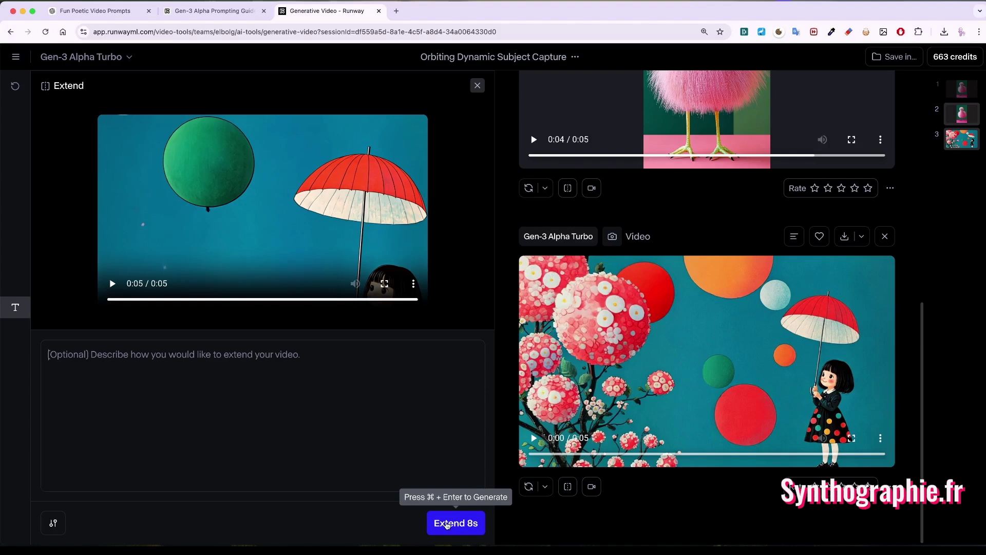
{"action": "left_click", "coordinate": [447, 523]}
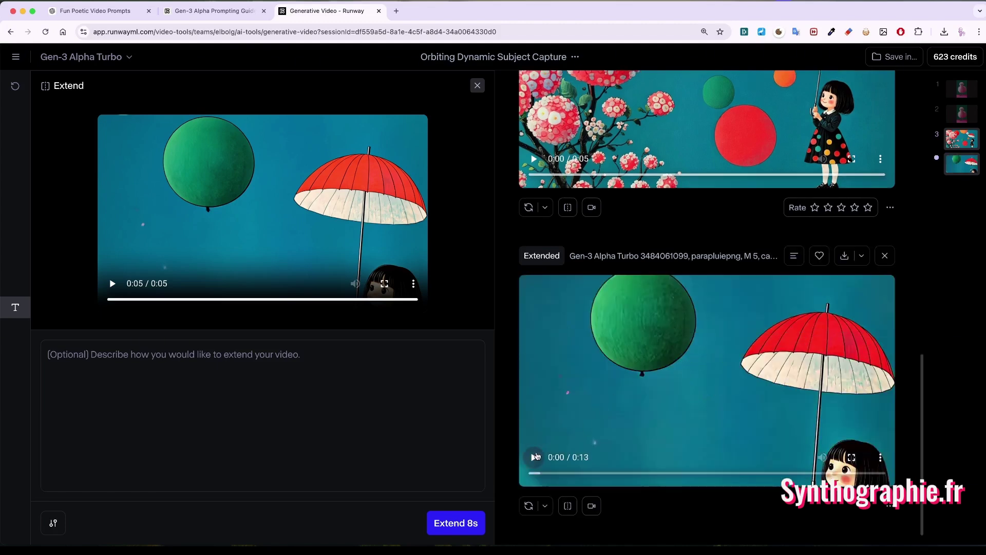
{"action": "left_click", "coordinate": [533, 458]}
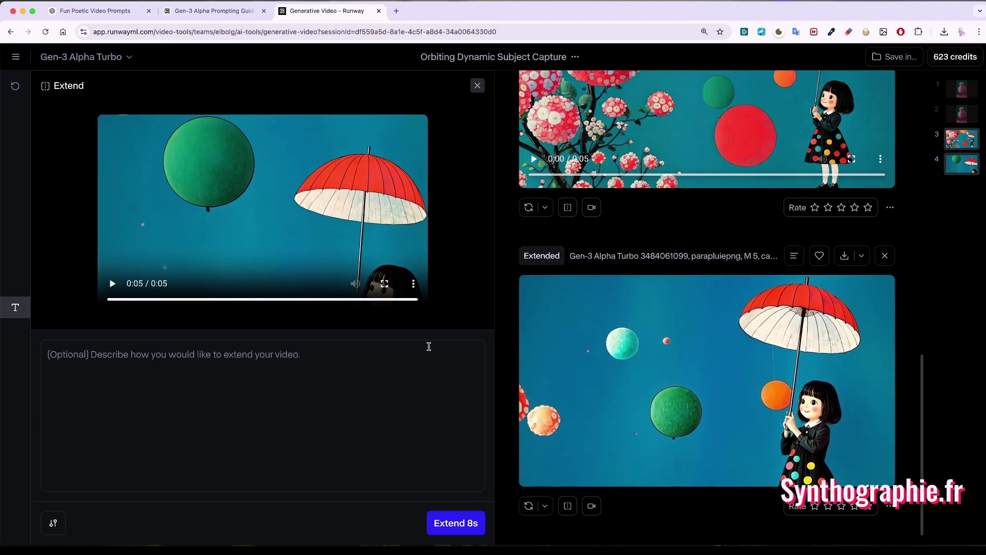
Browse the prompt presets for Gen-3 Alpha Turbo in the new untitled session
{"action": "mouse_move", "coordinate": [670, 335]}
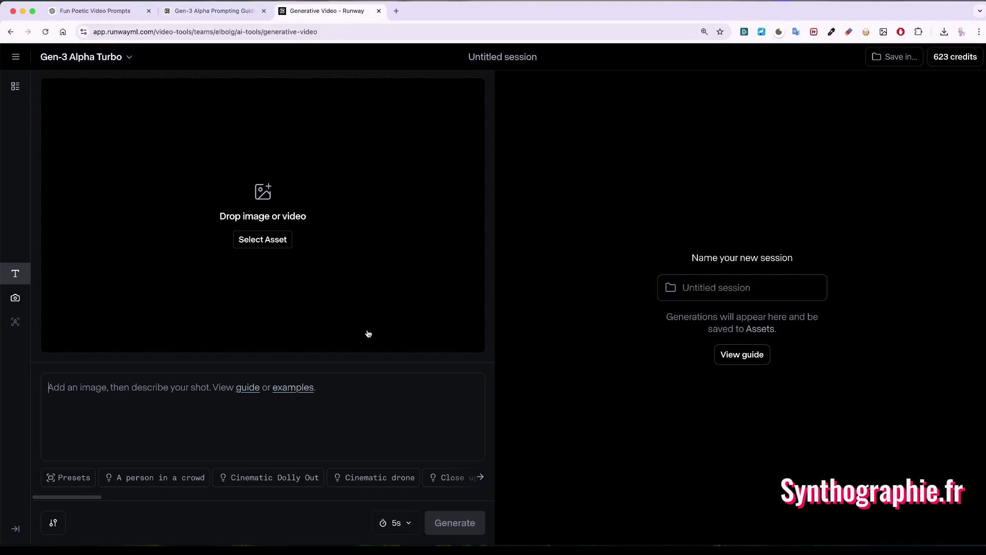
{"action": "left_click", "coordinate": [66, 385]}
{"action": "left_click", "coordinate": [480, 477]}
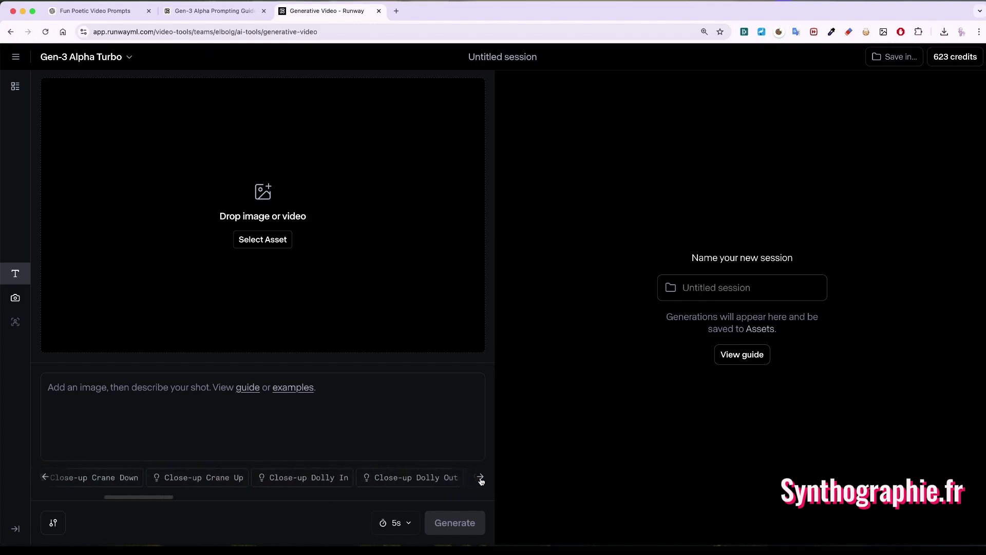
Load the "A person in a crowd" prompt preset and replace its human subject placeholder with "a cat"
{"action": "left_click", "coordinate": [45, 477]}
{"action": "left_click", "coordinate": [45, 477]}
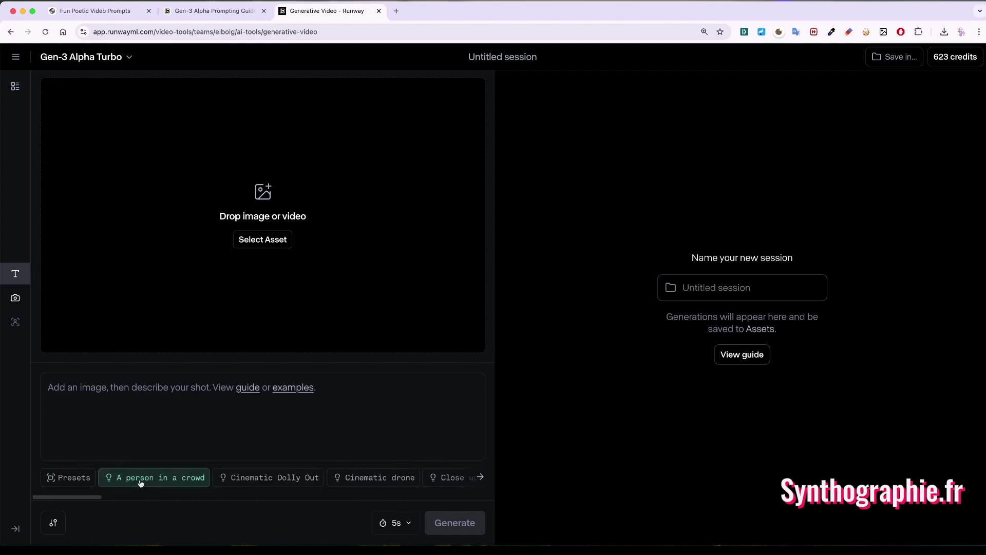
{"action": "left_click", "coordinate": [175, 483]}
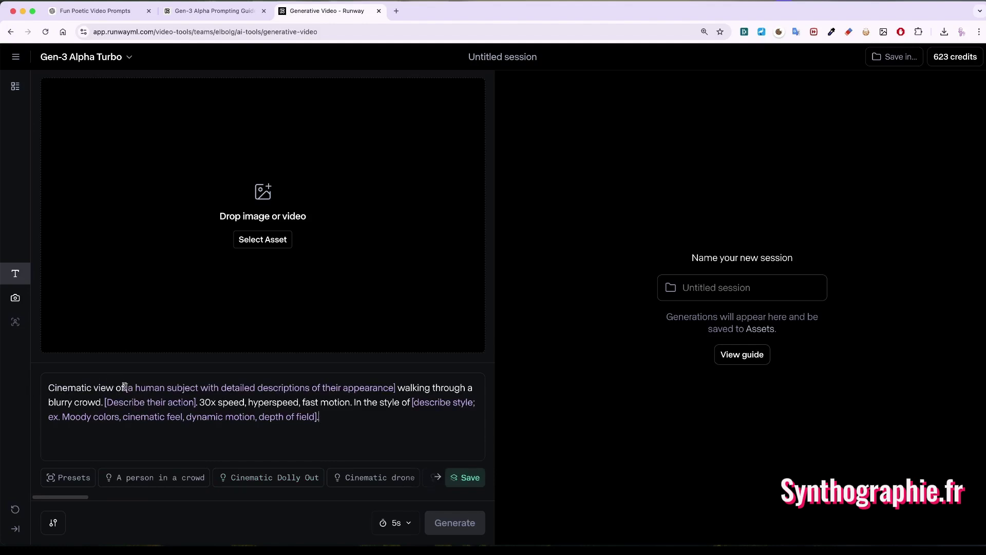
{"action": "left_click_drag", "start_coordinate": [125, 387], "coordinate": [397, 390]}
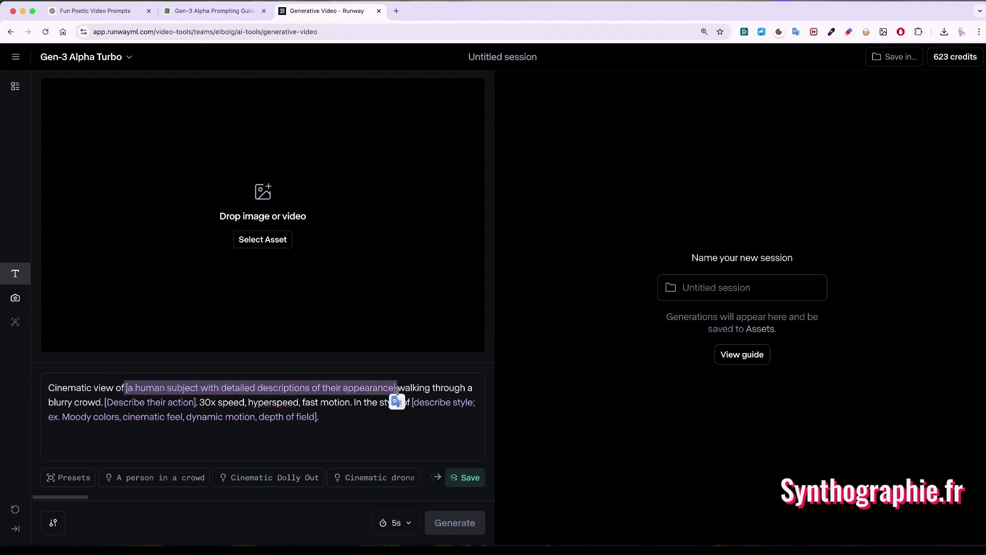
{"action": "key", "text": "BackSpace"}
{"action": "type", "text": "a ca"}
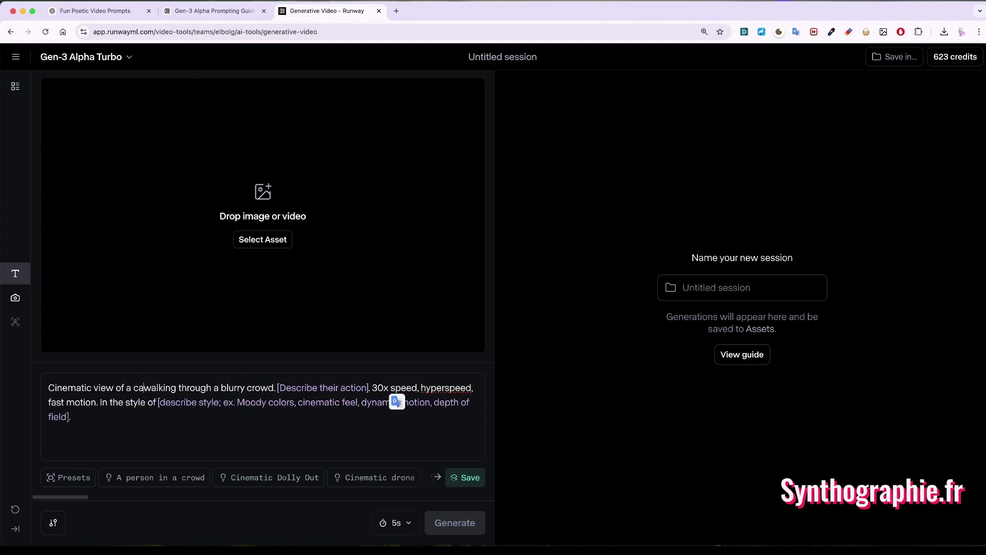
{"action": "type", "text": "t"}
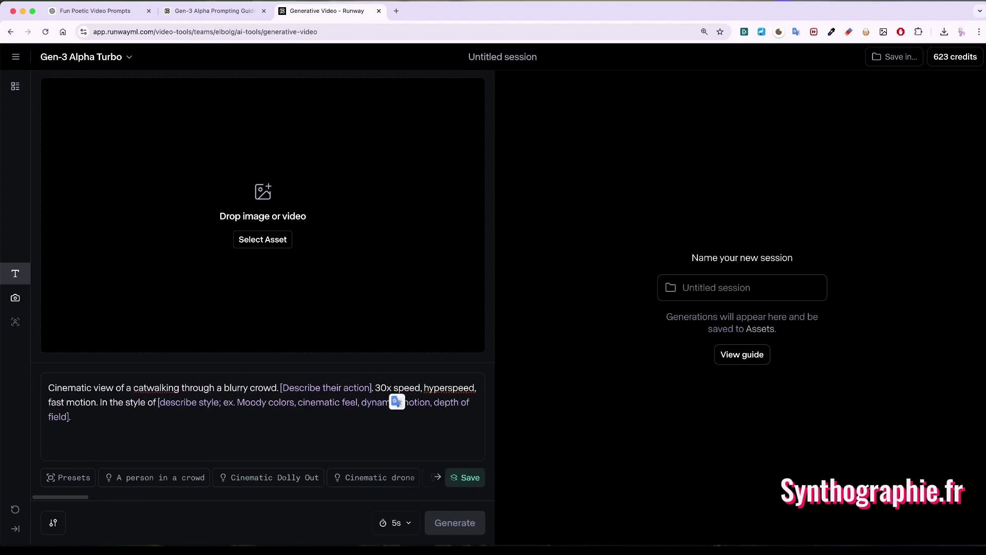
Remove the "[Describe their action]." placeholder and the closing "In the style of" sentence from the cat prompt
{"action": "left_click", "coordinate": [285, 387]}
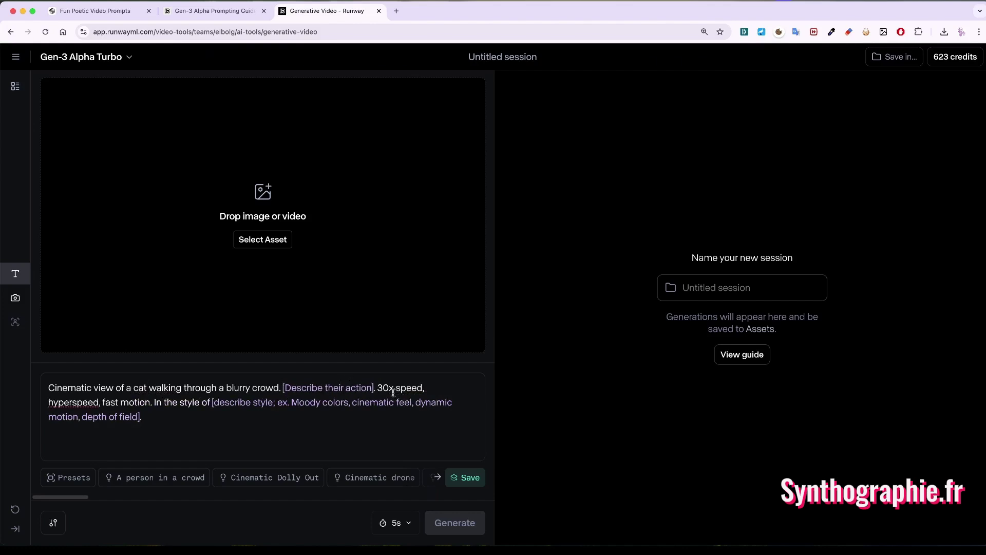
{"action": "left_click_drag", "start_coordinate": [374, 388], "coordinate": [283, 387]}
{"action": "key", "text": "BackSpace"}
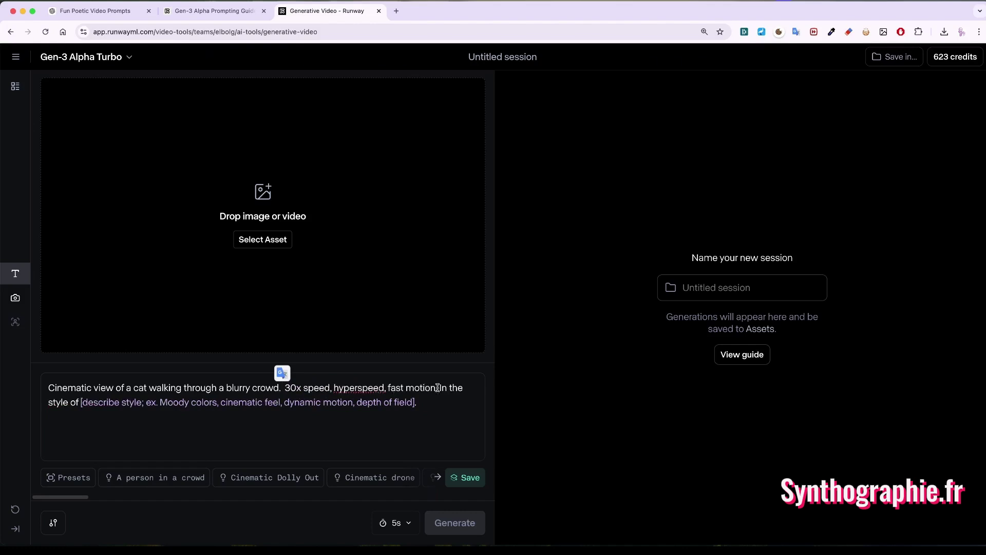
{"action": "left_click_drag", "start_coordinate": [438, 387], "coordinate": [445, 405]}
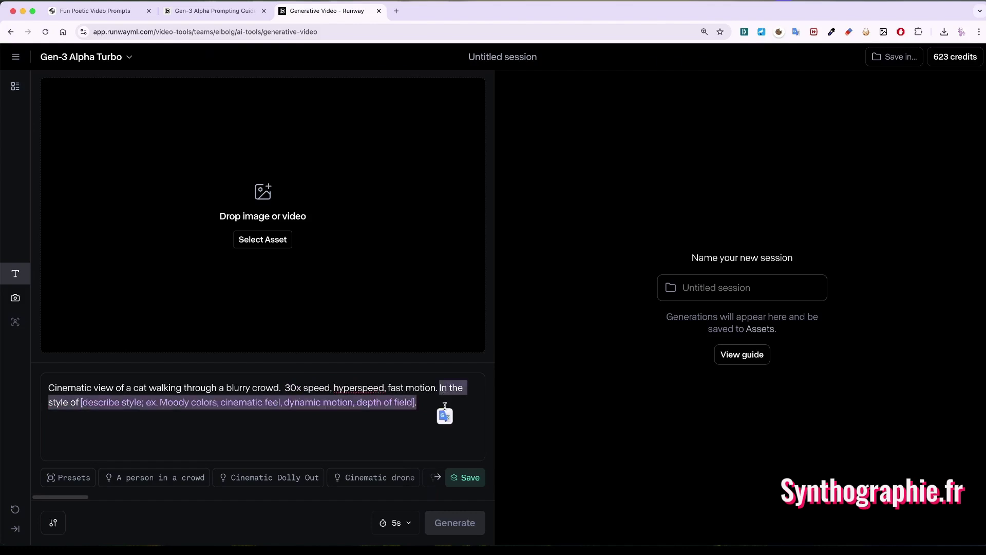
{"action": "key", "text": "BackSpace"}
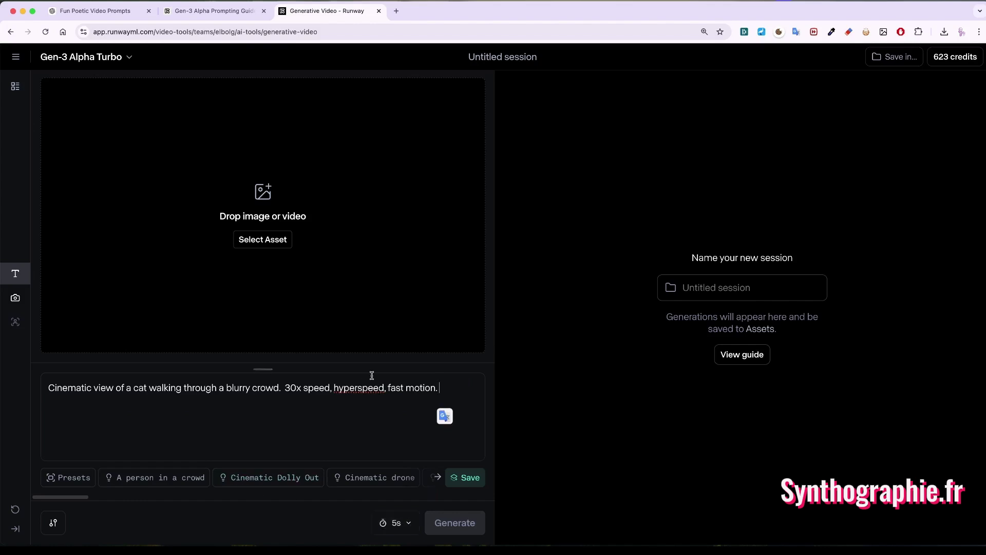
{"action": "left_click", "coordinate": [362, 389]}
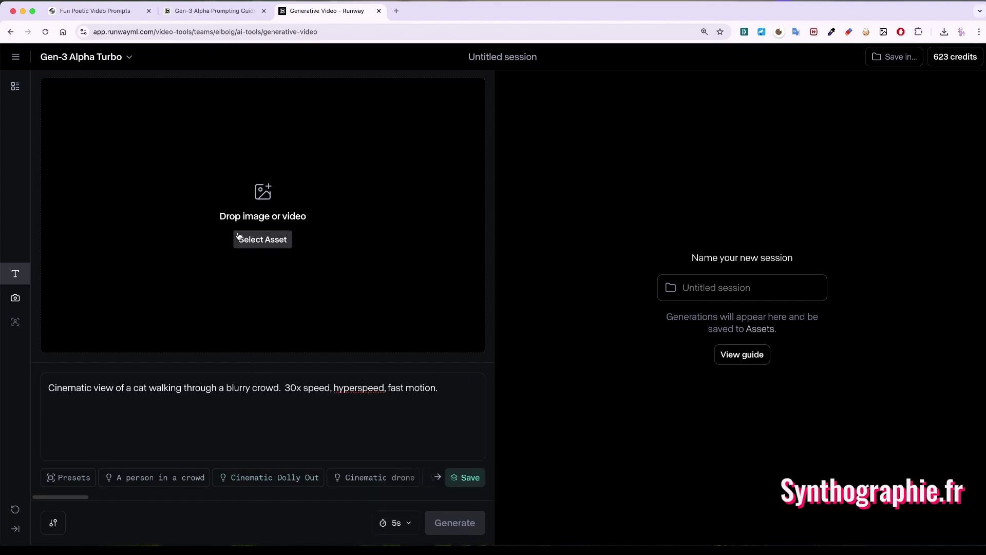
Switch the model to Gen-3 Alpha and generate the 5-second video from the cat prompt
{"action": "left_click", "coordinate": [130, 61]}
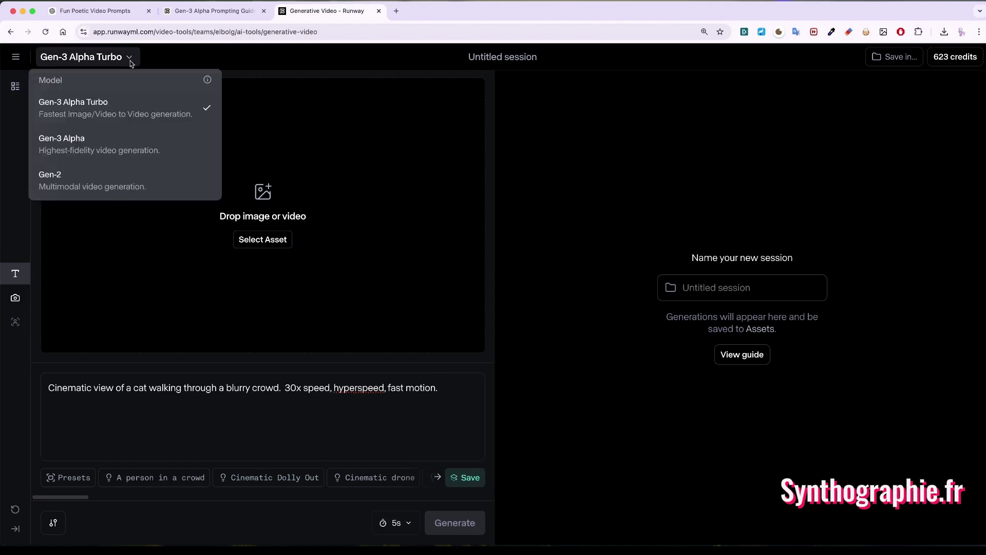
{"action": "left_click", "coordinate": [139, 147]}
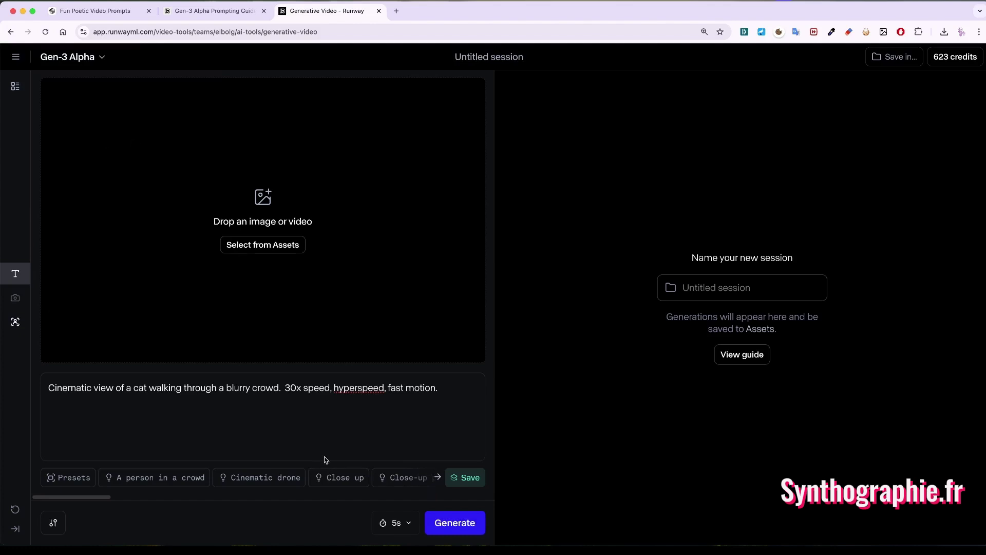
{"action": "left_click", "coordinate": [447, 523]}
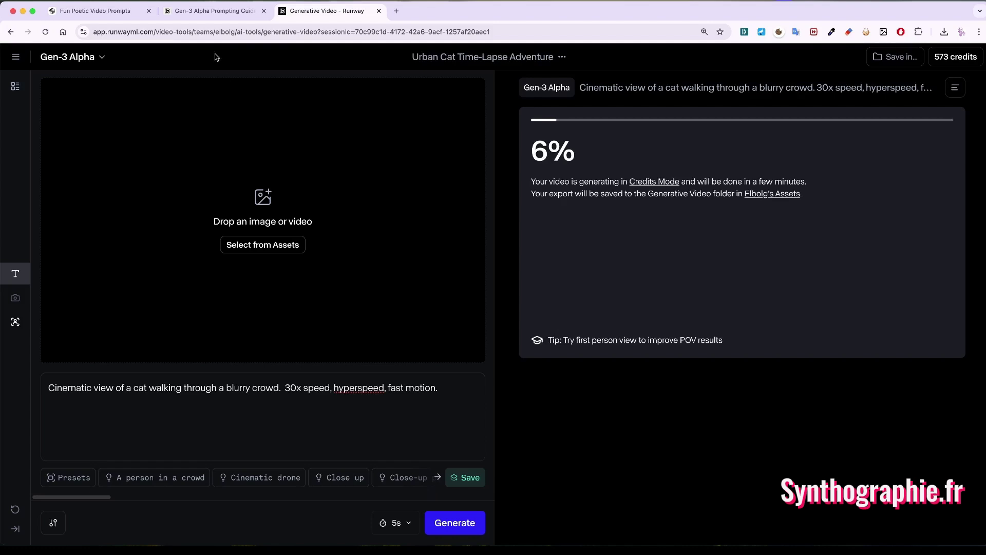
Read the prompt structures and sample prompts in the Gen-3 Alpha Prompting Guide on the Runway Help Center
{"action": "left_click", "coordinate": [209, 13]}
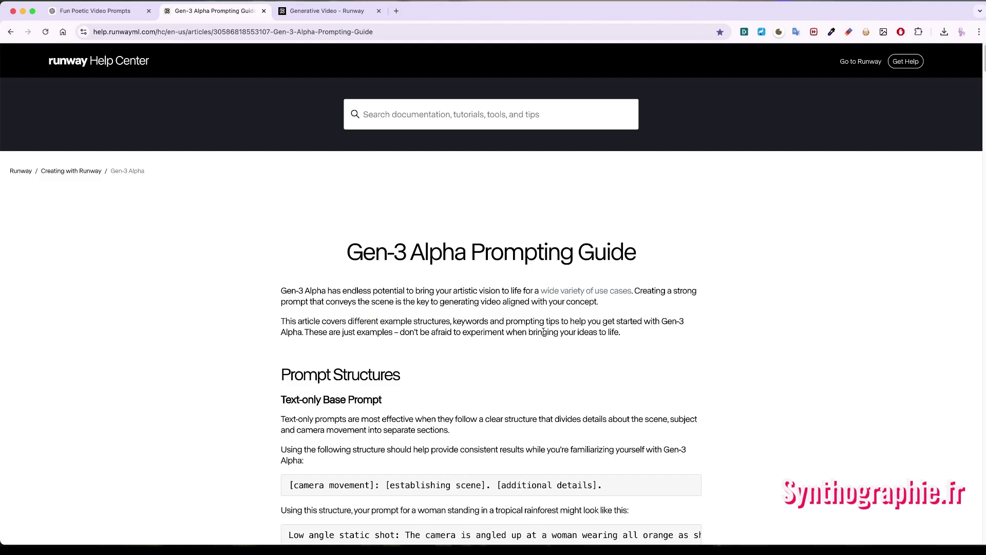
{"action": "scroll", "coordinate": [529, 341], "scroll_direction": "down", "scroll_amount": 3}
{"action": "scroll", "coordinate": [543, 331], "scroll_direction": "down", "scroll_amount": 5}
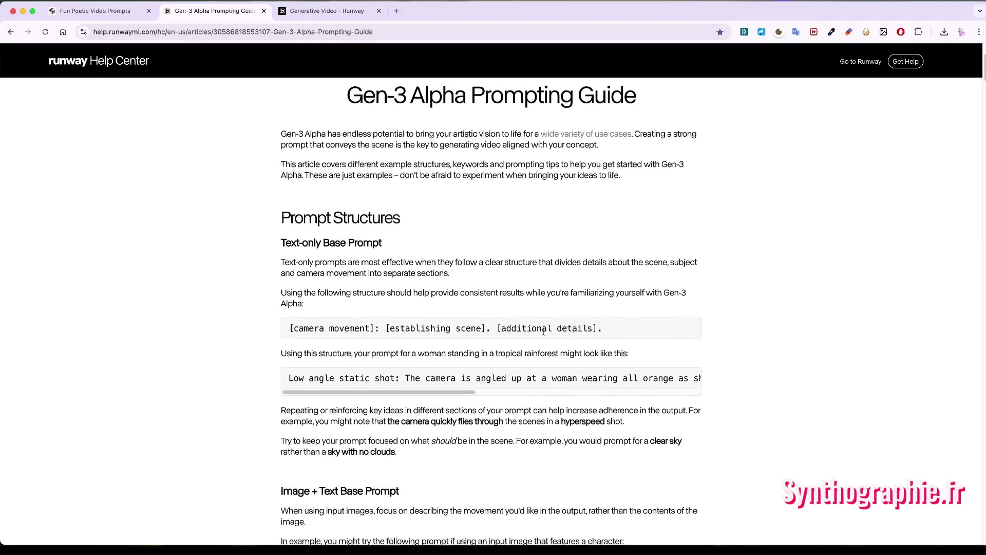
{"action": "scroll", "coordinate": [544, 334], "scroll_direction": "down", "scroll_amount": 4}
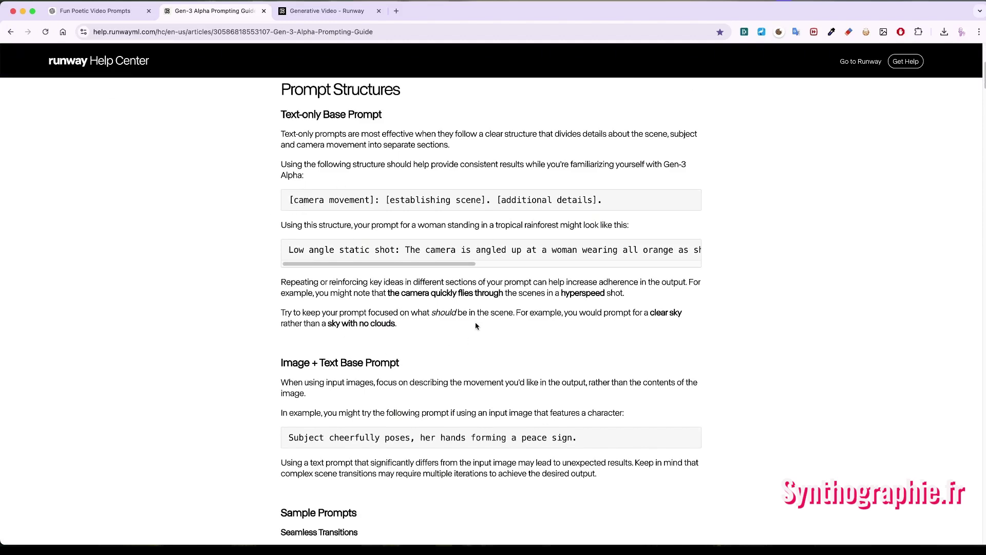
{"action": "scroll", "coordinate": [476, 326], "scroll_direction": "down", "scroll_amount": 4}
{"action": "scroll", "coordinate": [476, 325], "scroll_direction": "down", "scroll_amount": 6}
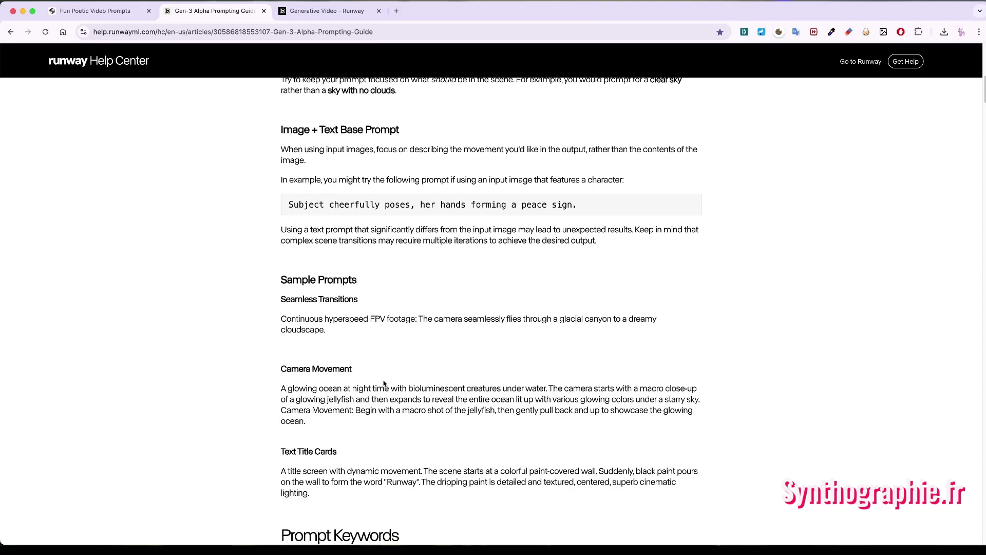
{"action": "scroll", "coordinate": [498, 393], "scroll_direction": "down", "scroll_amount": 8}
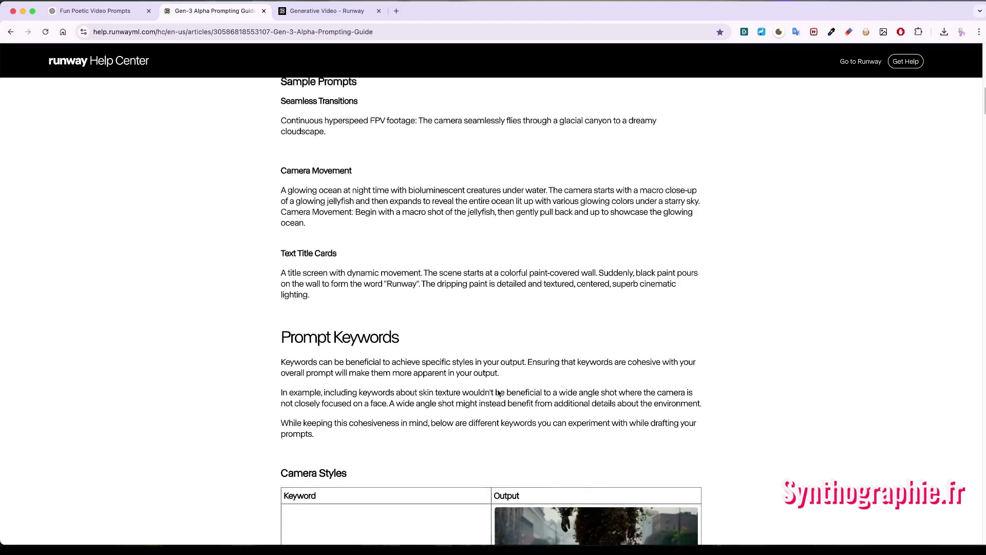
{"action": "scroll", "coordinate": [498, 393], "scroll_direction": "down", "scroll_amount": 8}
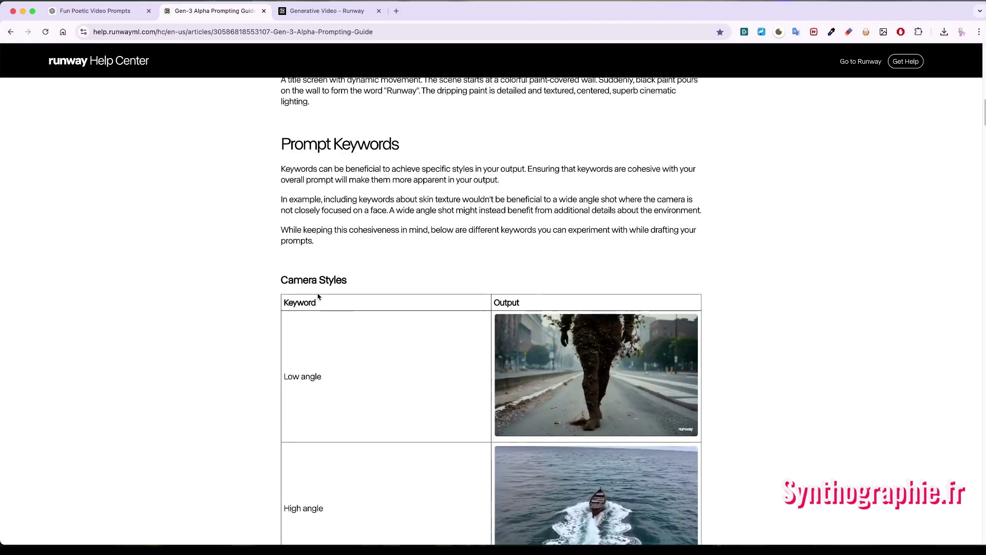
Examine the Camera Styles keywords and their example outputs in the prompting guide
{"action": "scroll", "coordinate": [405, 352], "scroll_direction": "down", "scroll_amount": 4}
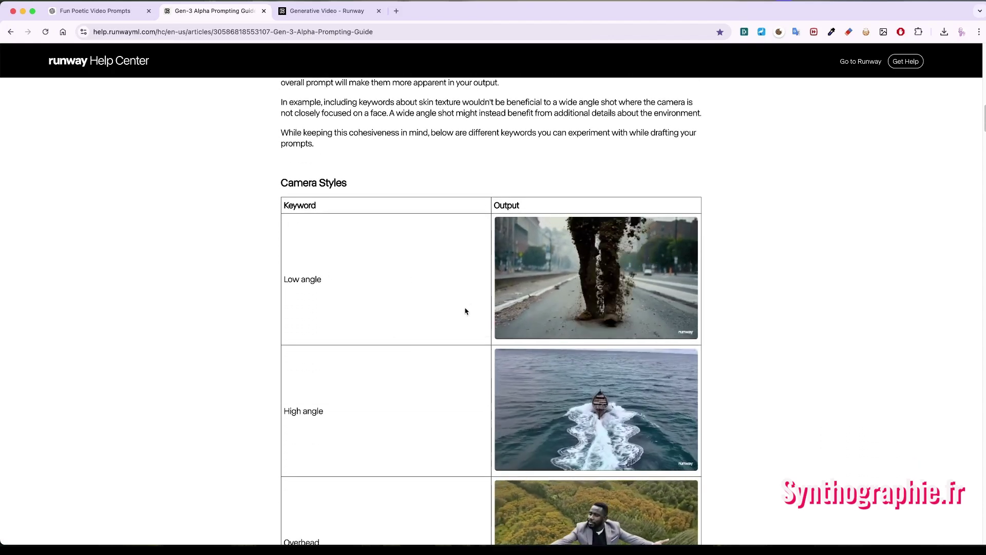
{"action": "scroll", "coordinate": [355, 283], "scroll_direction": "down", "scroll_amount": 2}
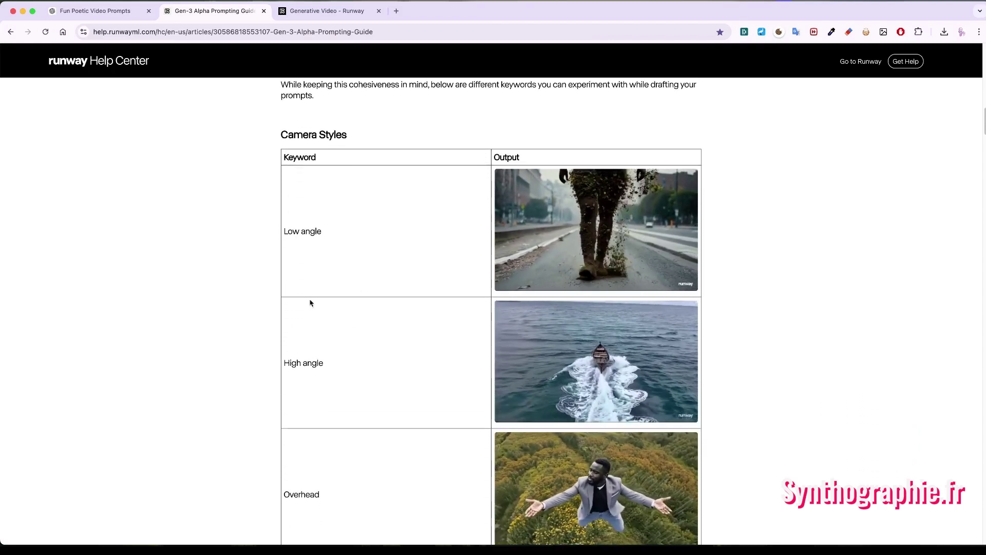
{"action": "scroll", "coordinate": [385, 387], "scroll_direction": "down", "scroll_amount": 3}
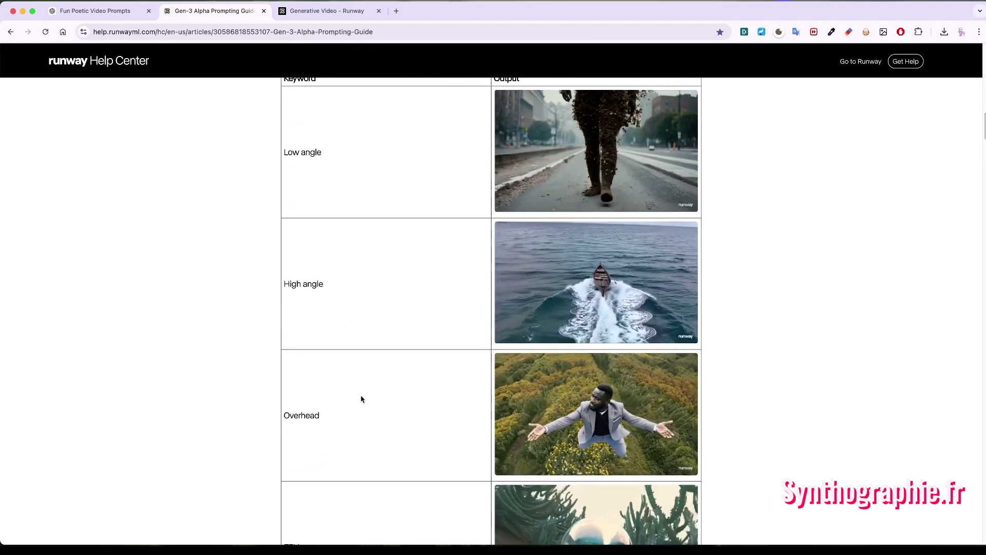
{"action": "scroll", "coordinate": [369, 406], "scroll_direction": "down", "scroll_amount": 10}
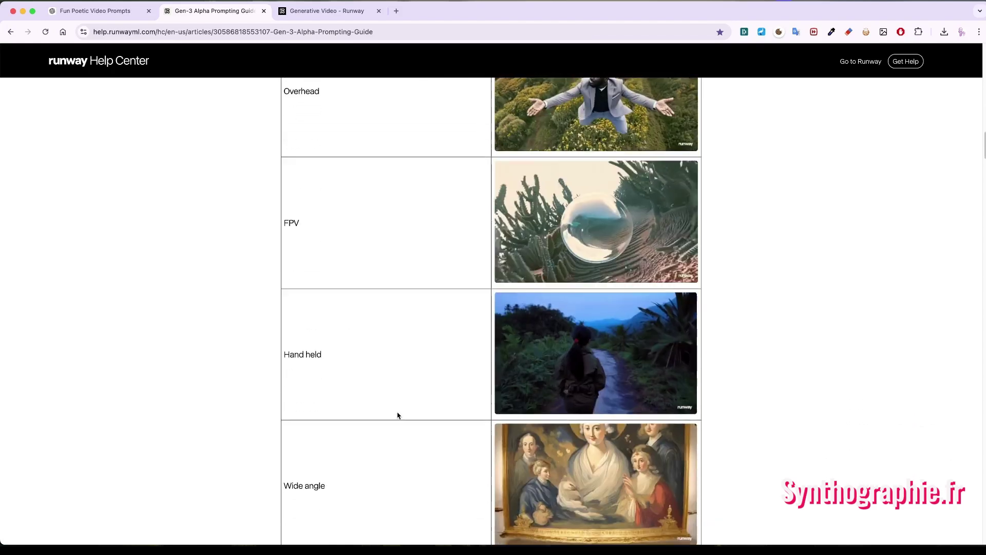
{"action": "scroll", "coordinate": [398, 415], "scroll_direction": "down", "scroll_amount": 6}
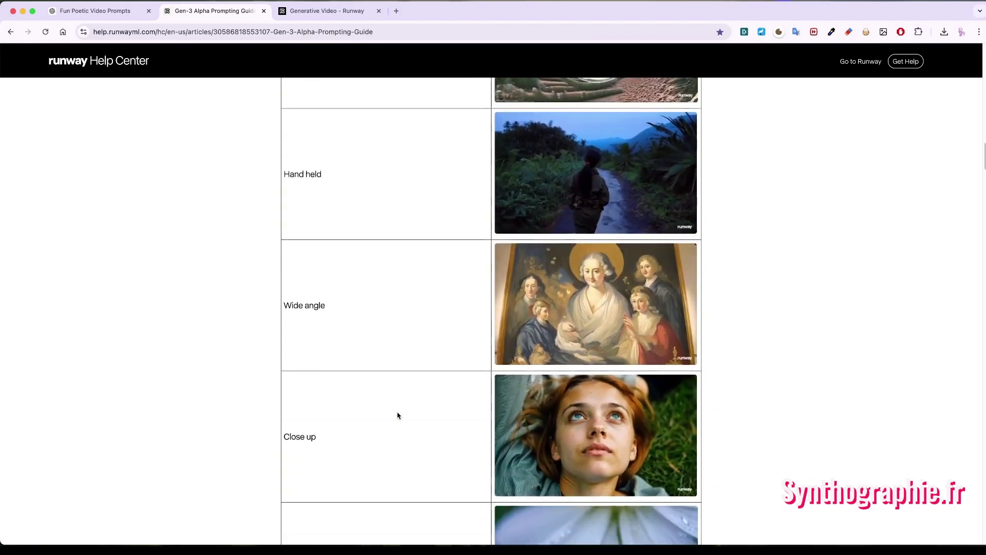
{"action": "scroll", "coordinate": [398, 415], "scroll_direction": "down", "scroll_amount": 14}
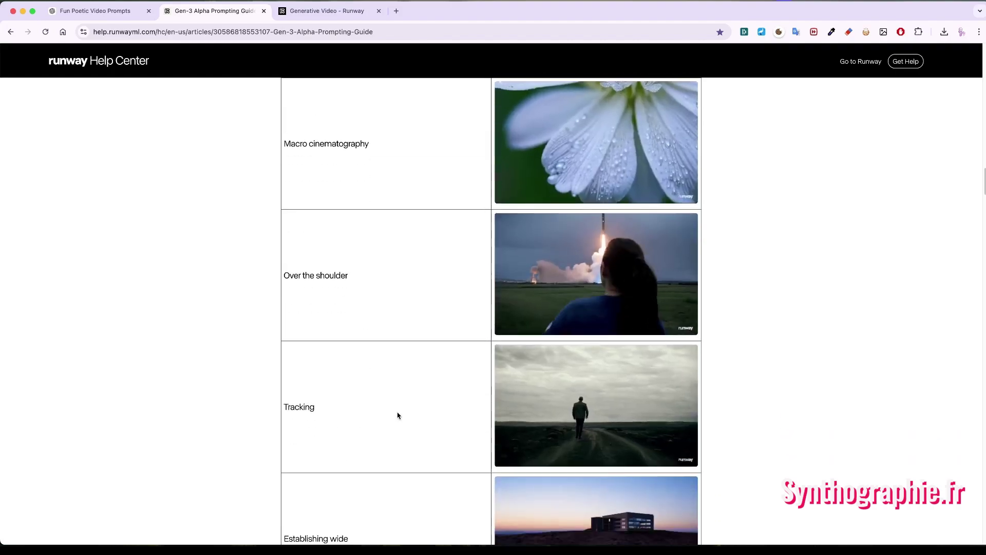
{"action": "scroll", "coordinate": [397, 415], "scroll_direction": "down", "scroll_amount": 14}
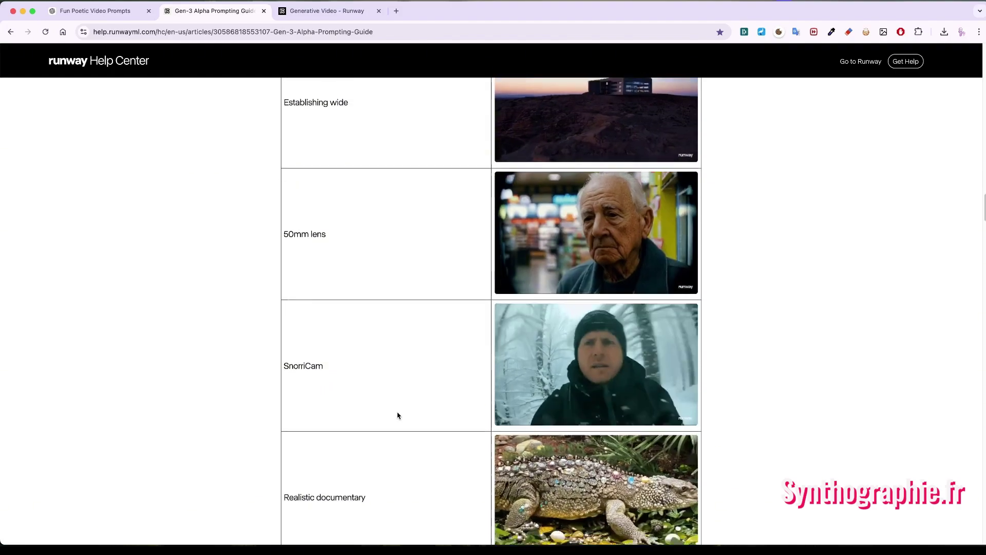
Examine the guide's lighting style, movement speed and movement type keywords, and select the guide's web address
{"action": "scroll", "coordinate": [398, 415], "scroll_direction": "down", "scroll_amount": 17}
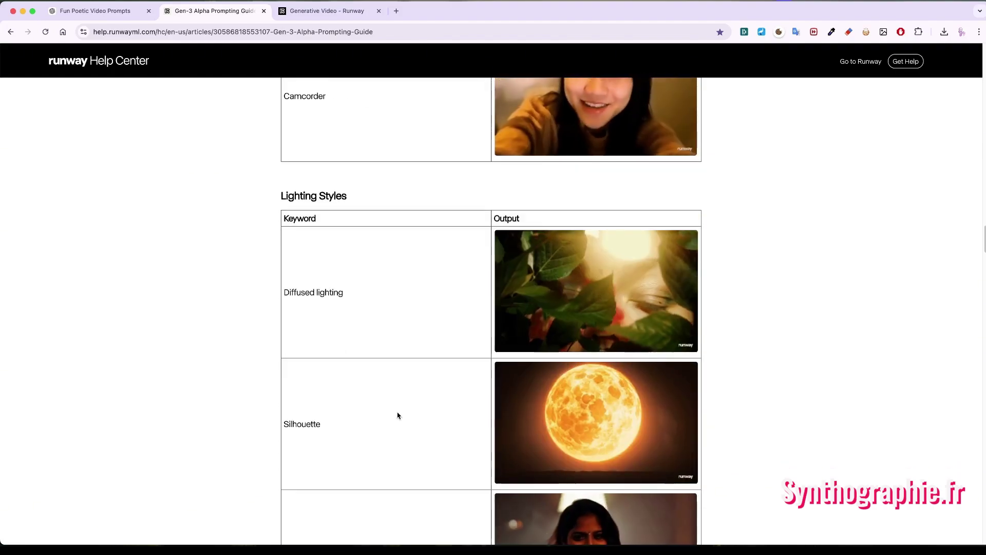
{"action": "scroll", "coordinate": [398, 415], "scroll_direction": "down", "scroll_amount": 20}
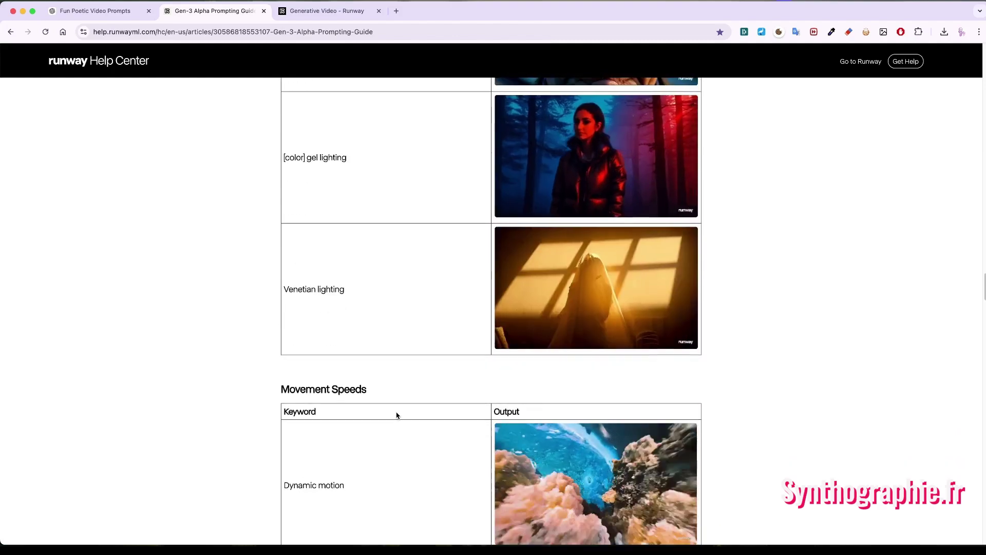
{"action": "scroll", "coordinate": [397, 415], "scroll_direction": "down", "scroll_amount": 18}
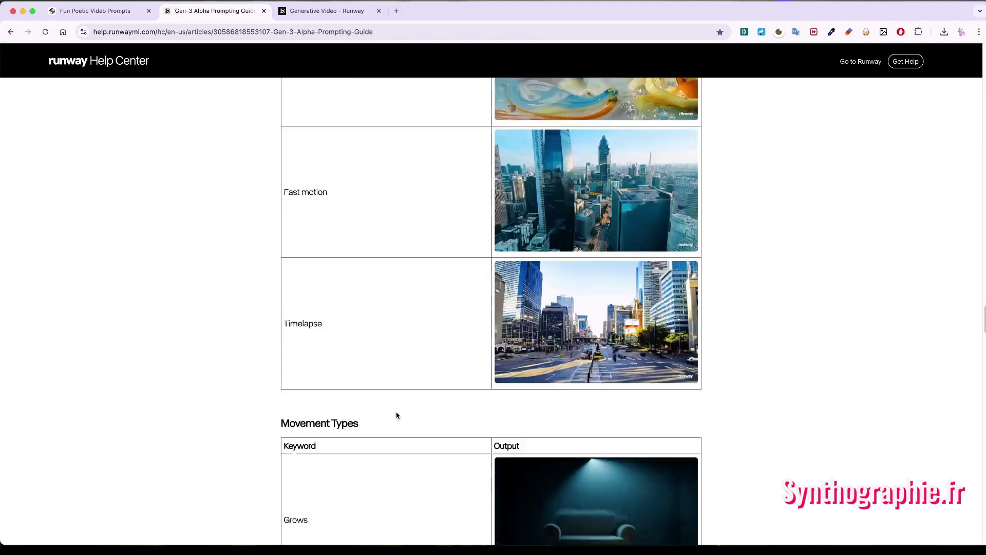
{"action": "scroll", "coordinate": [397, 415], "scroll_direction": "down", "scroll_amount": 18}
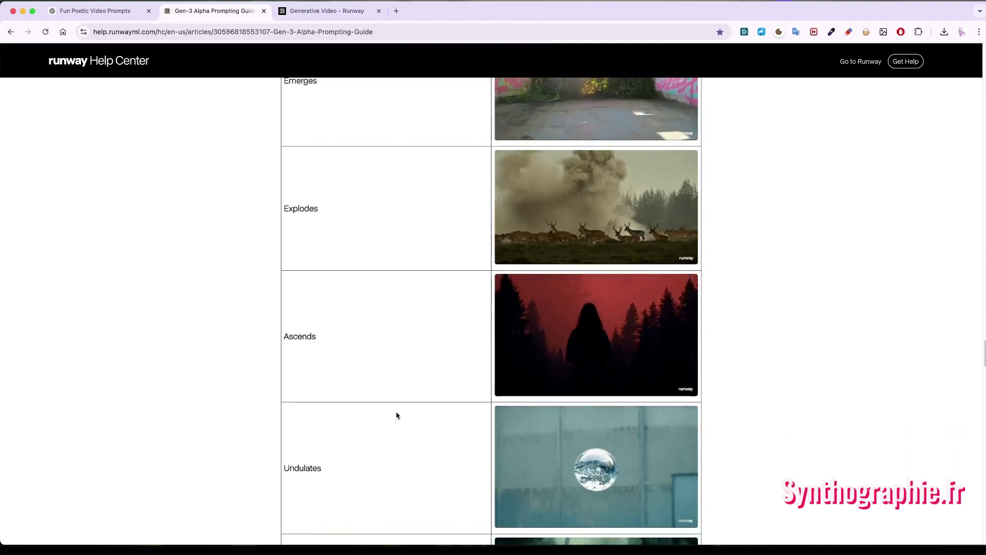
{"action": "scroll", "coordinate": [397, 415], "scroll_direction": "up", "scroll_amount": 4}
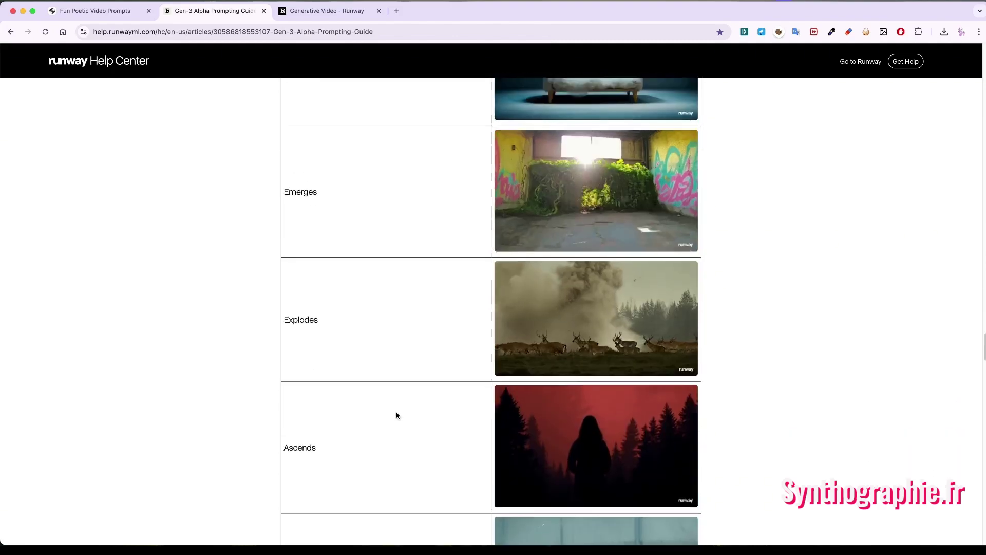
{"action": "left_click", "coordinate": [386, 32]}
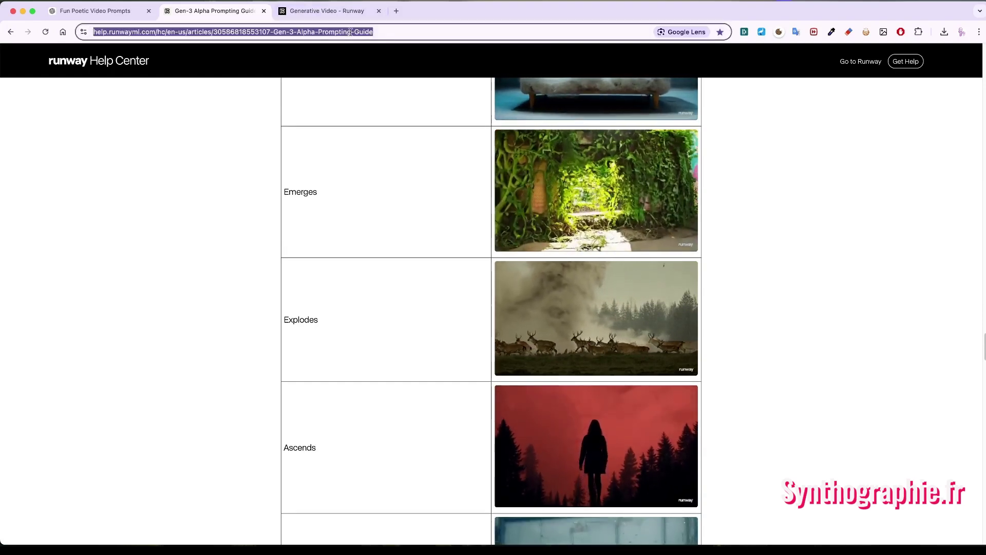
Copy the description of "The Midnight Blooming City" from the Fun Poetic Video Prompts chat in ChatGPT and return to Runway's Generative Video
{"action": "left_click", "coordinate": [96, 10]}
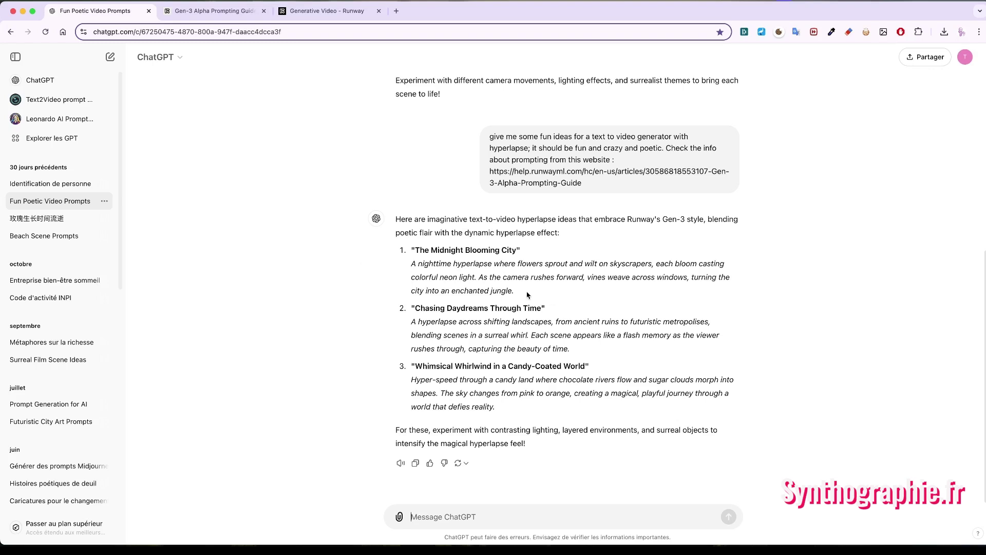
{"action": "left_click_drag", "start_coordinate": [515, 291], "coordinate": [411, 264]}
{"action": "right_click", "coordinate": [441, 271]}
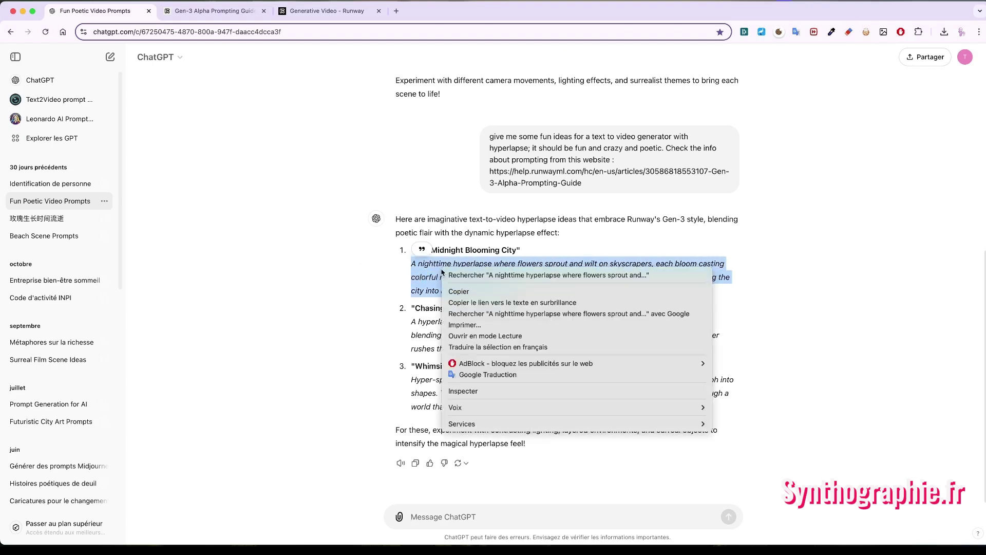
{"action": "left_click", "coordinate": [467, 291]}
{"action": "left_click", "coordinate": [327, 11]}
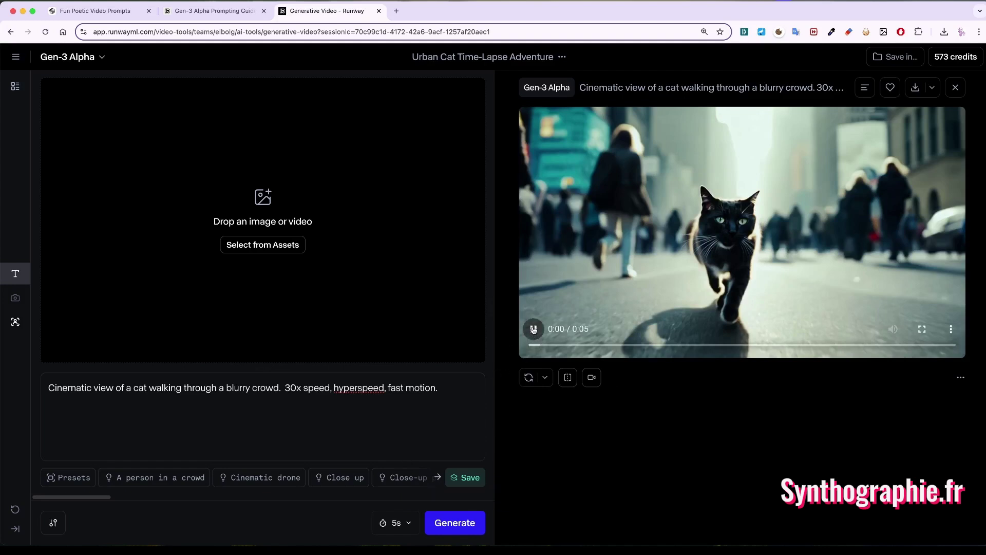
Replace the cat prompt with the copied Midnight Blooming City description and generate a 5-second video
{"action": "left_click", "coordinate": [534, 329]}
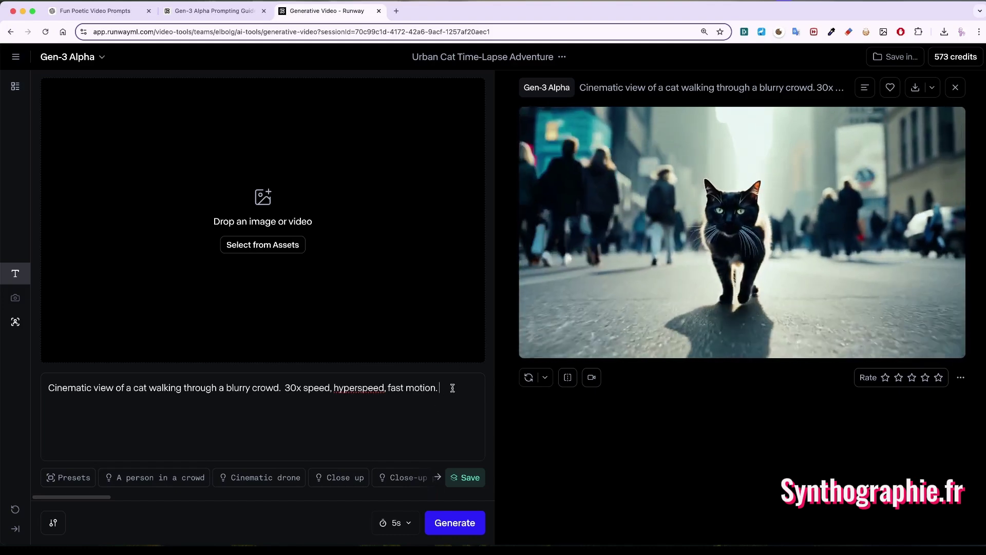
{"action": "left_click_drag", "start_coordinate": [452, 388], "coordinate": [49, 388]}
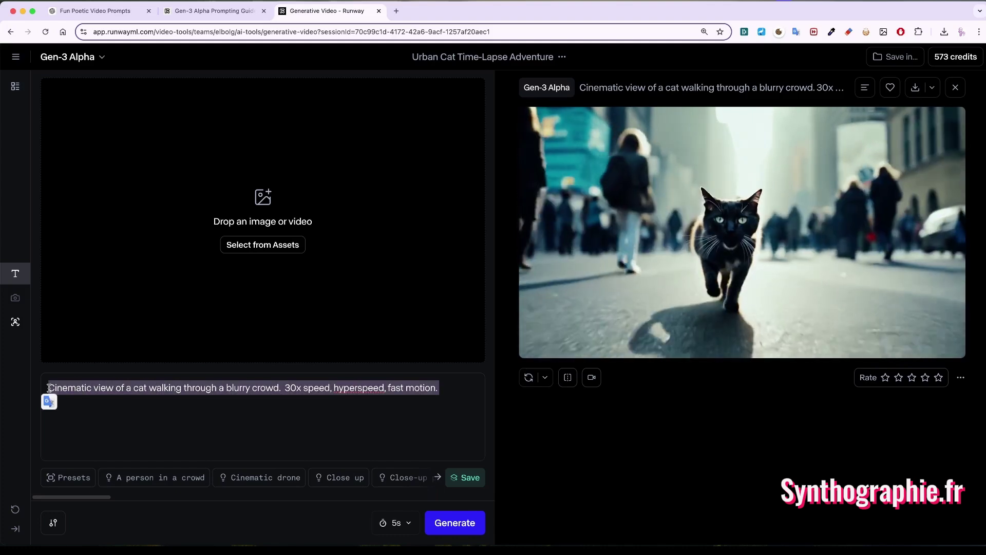
{"action": "key", "text": "super+v"}
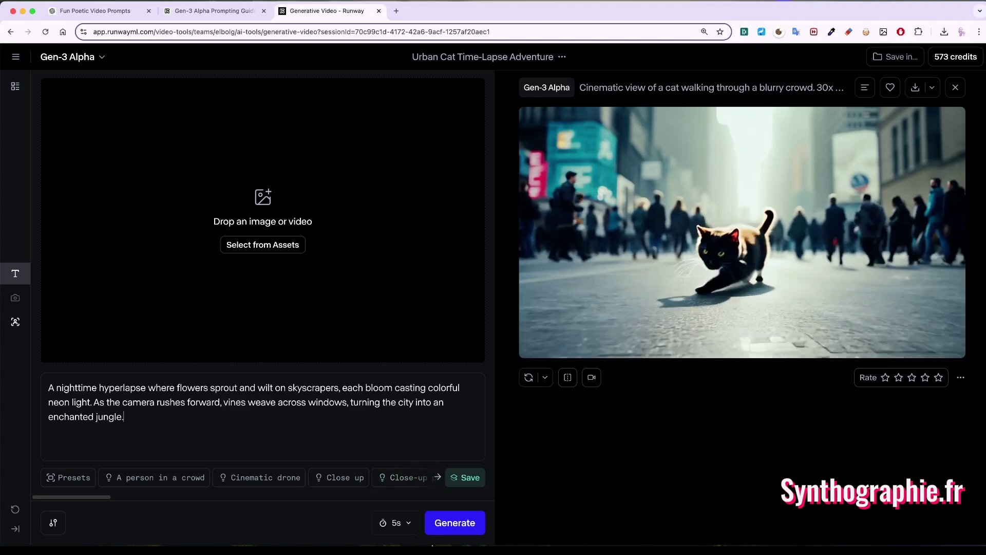
{"action": "left_click", "coordinate": [456, 523]}
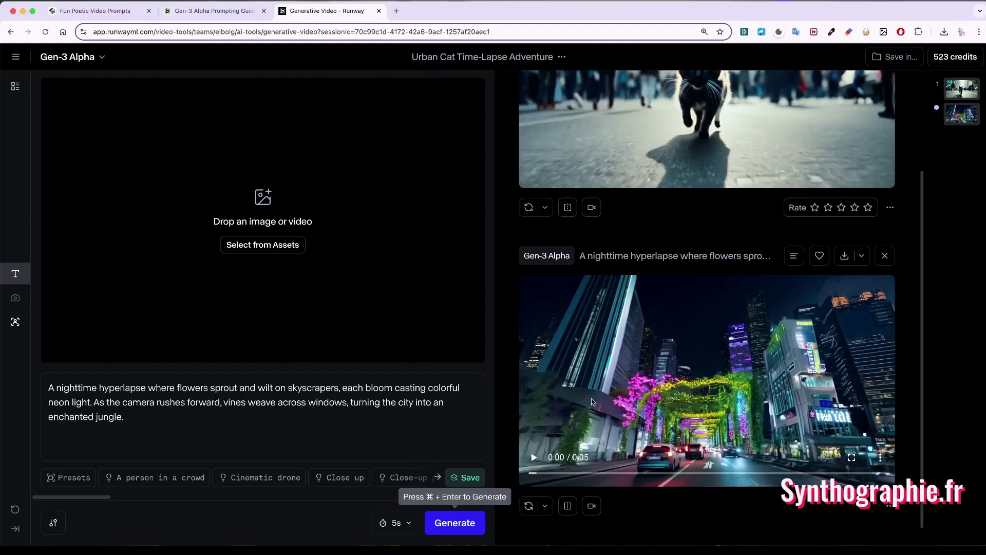
Play the generated nighttime hyperlapse video and review the options offered on both generations
{"action": "left_click", "coordinate": [534, 457]}
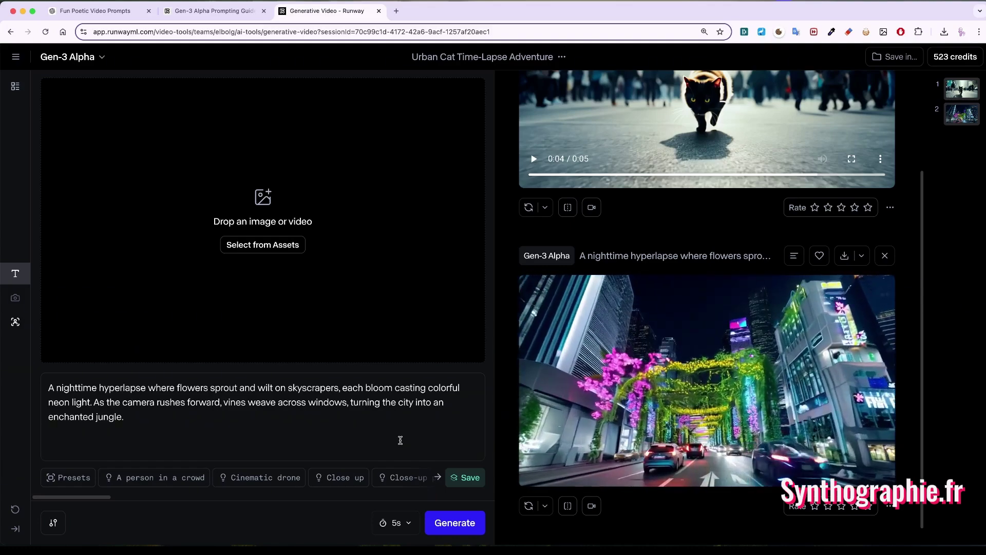
{"action": "mouse_move", "coordinate": [667, 454]}
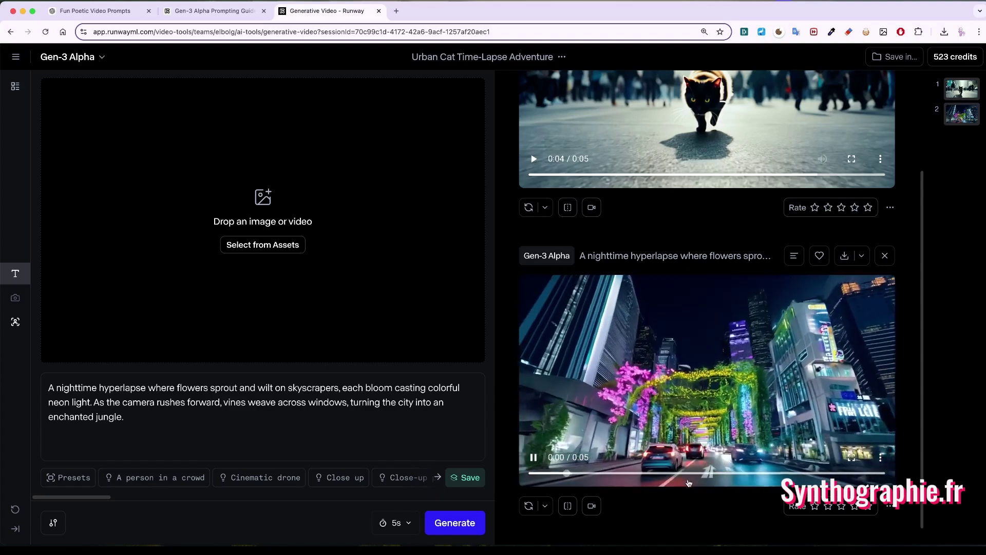
{"action": "scroll", "coordinate": [733, 400], "scroll_direction": "up", "scroll_amount": 3}
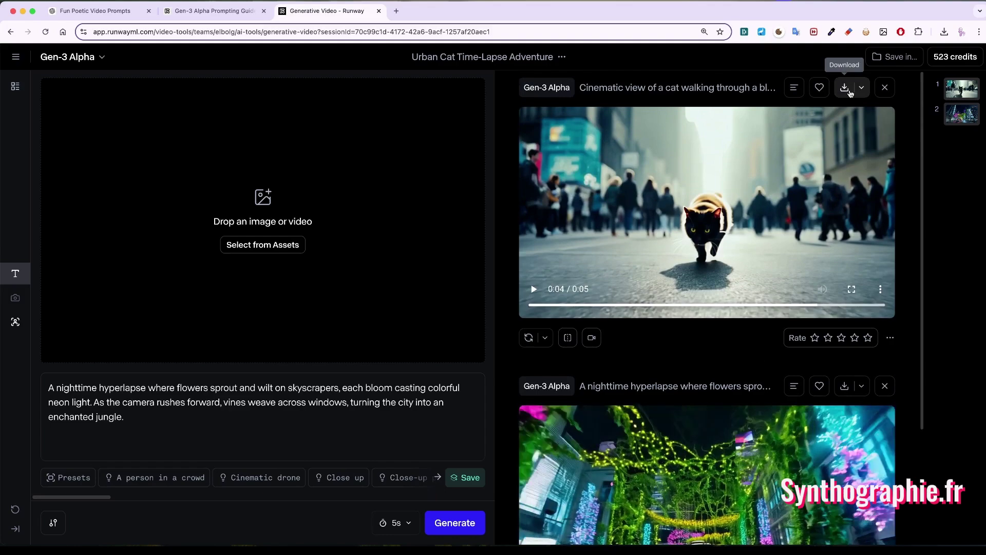
{"action": "scroll", "coordinate": [668, 455], "scroll_direction": "down", "scroll_amount": 3}
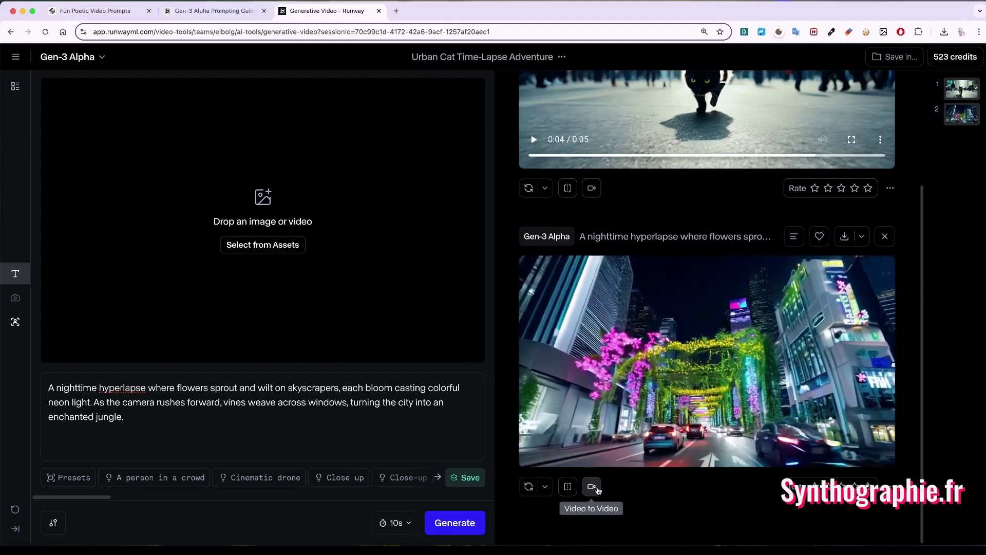
Load the generated cat video as the Video to Video source and clear the old prompt
{"action": "scroll", "coordinate": [631, 315], "scroll_direction": "up", "scroll_amount": 2}
{"action": "scroll", "coordinate": [630, 316], "scroll_direction": "up", "scroll_amount": 2}
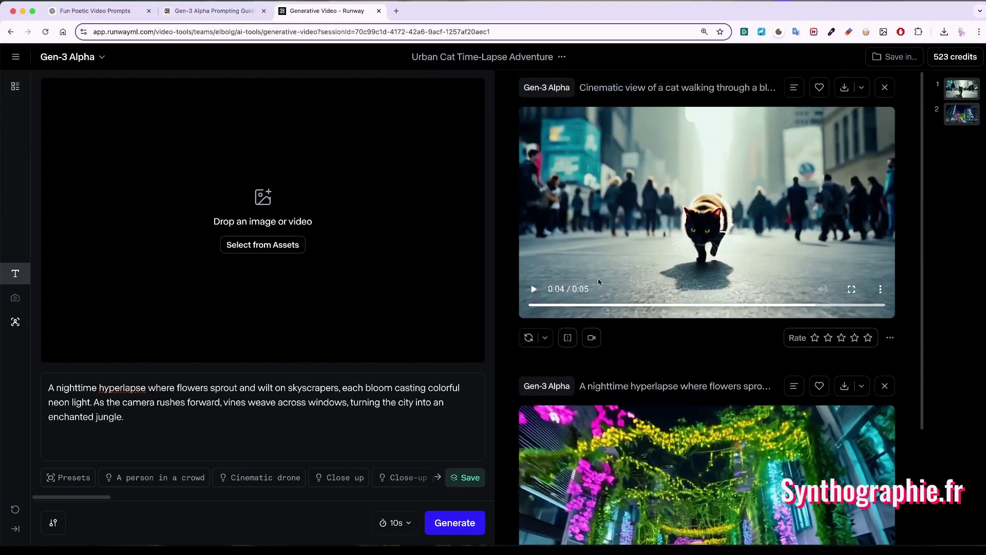
{"action": "left_click", "coordinate": [593, 338]}
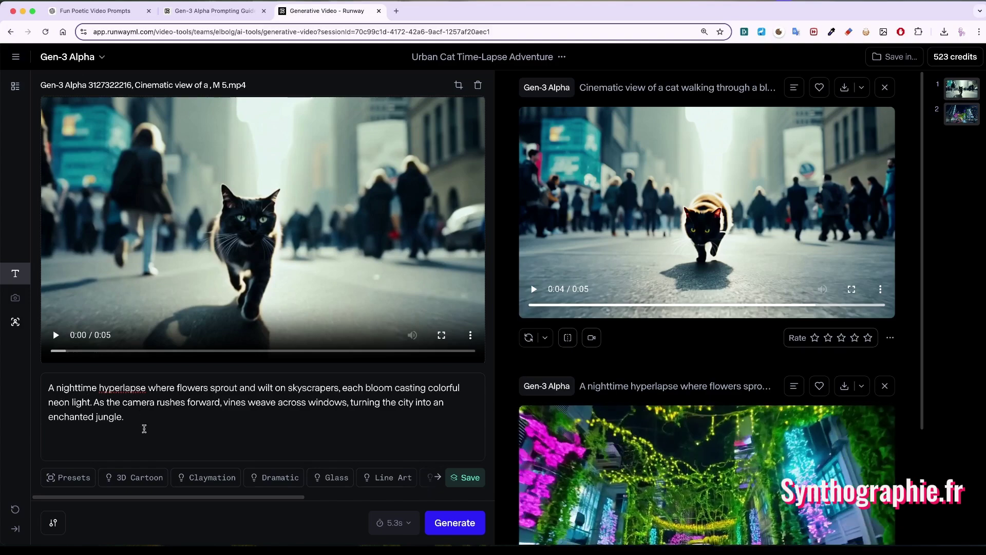
{"action": "left_click_drag", "start_coordinate": [137, 421], "coordinate": [41, 389]}
{"action": "key", "text": "BackSpace"}
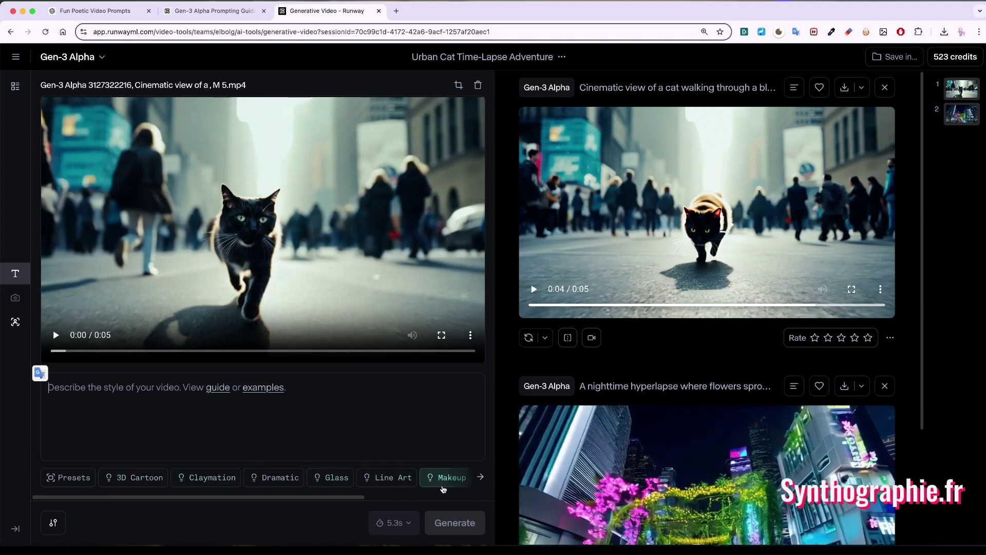
Browse the style presets for the cat video and apply 3D Cartoon
{"action": "left_click", "coordinate": [478, 478]}
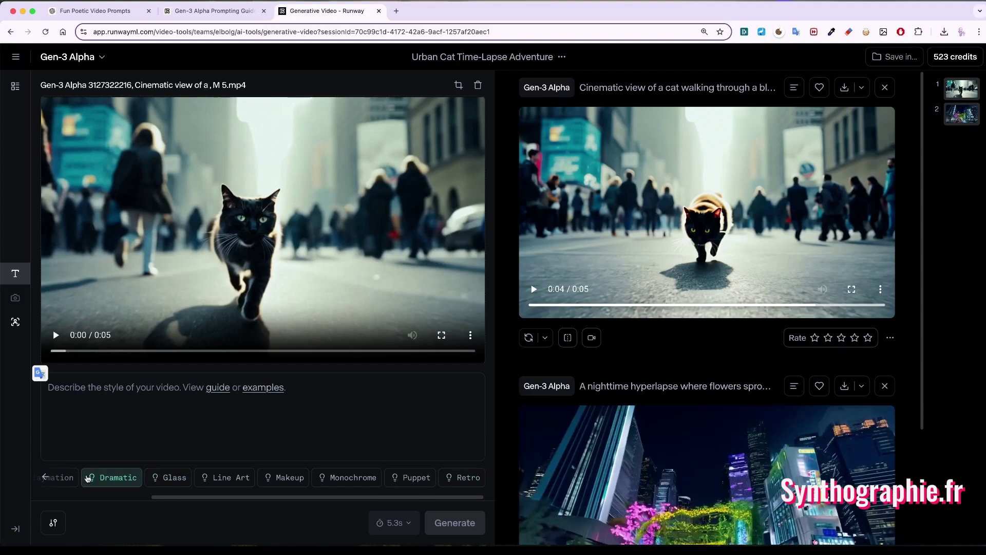
{"action": "left_click", "coordinate": [44, 476]}
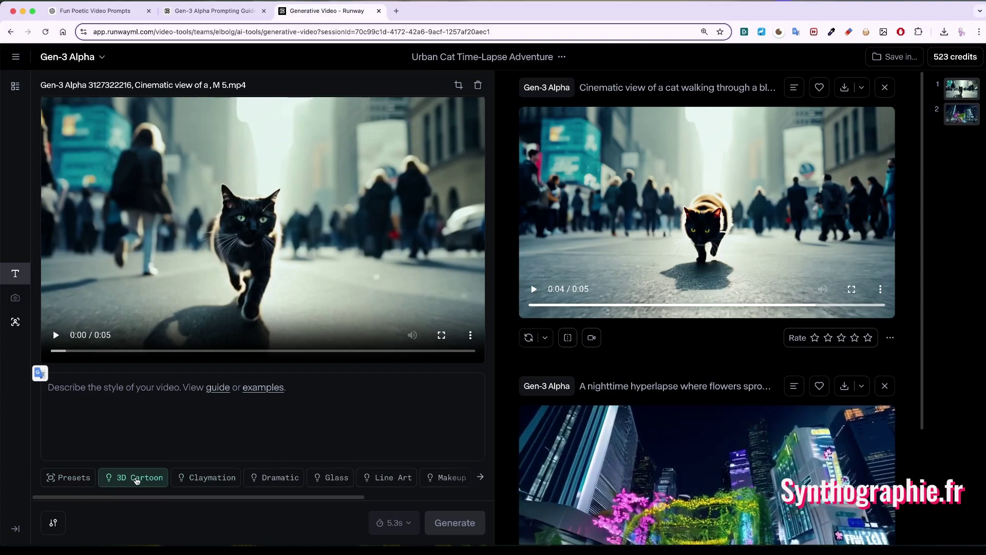
{"action": "left_click", "coordinate": [137, 480]}
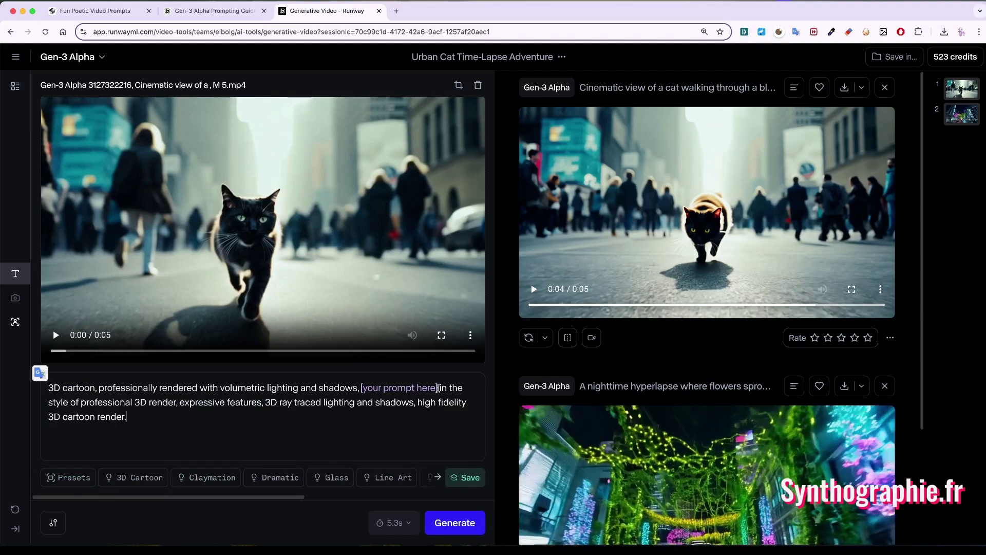
Replace the preset's prompt placeholder with "a cat walking in the city", then generate the restyled video and play it
{"action": "left_click_drag", "start_coordinate": [437, 388], "coordinate": [360, 387]}
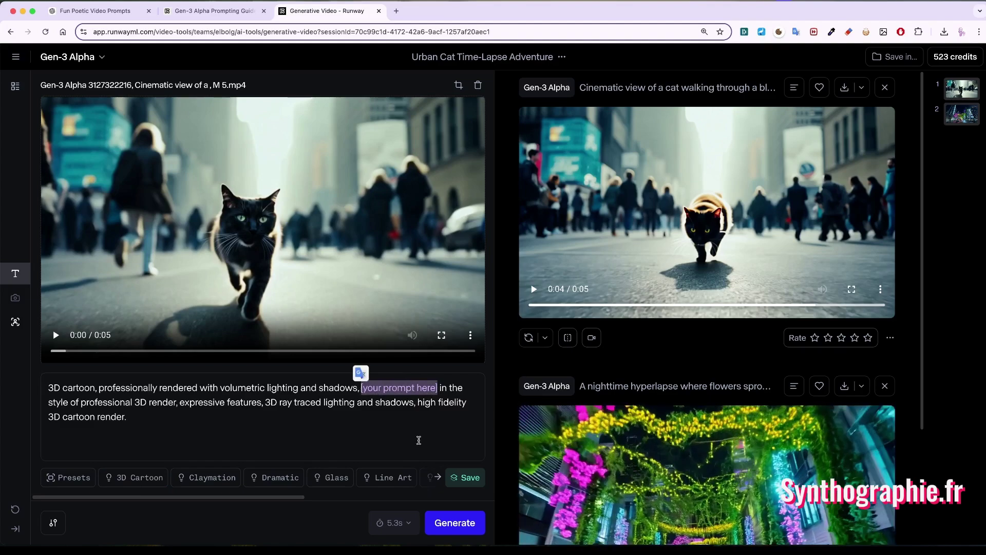
{"action": "type", "text": "a cat"}
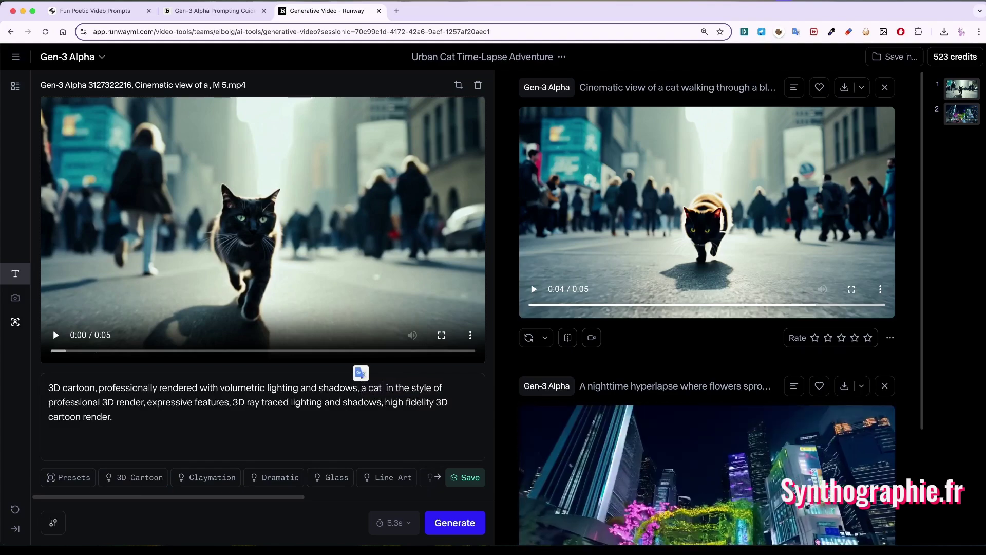
{"action": "type", "text": " walkin"}
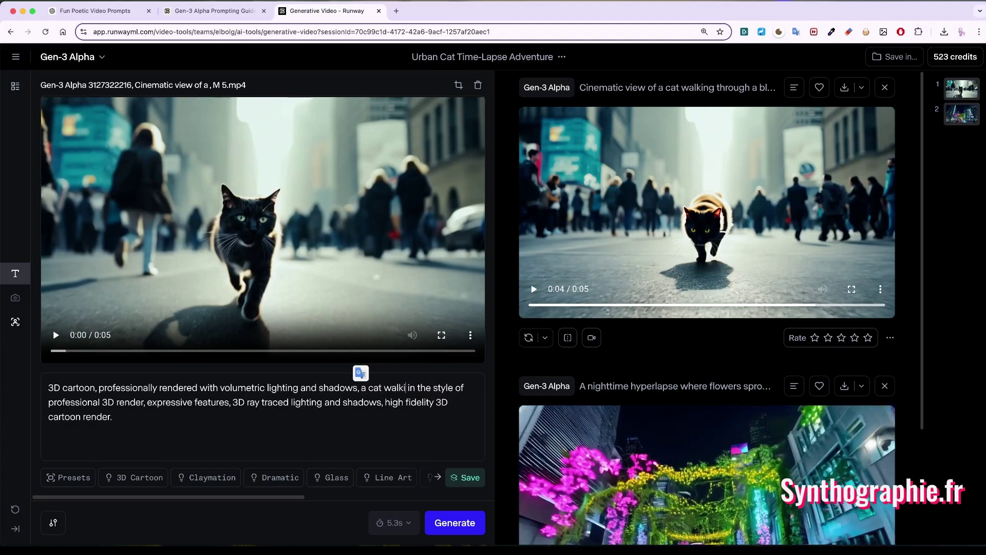
{"action": "type", "text": "g in the"}
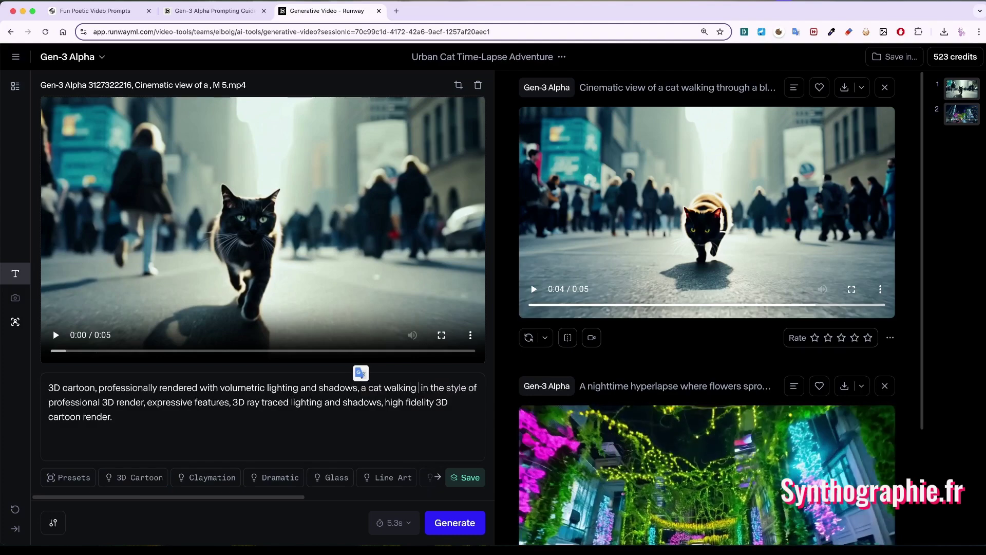
{"action": "type", "text": " cit"}
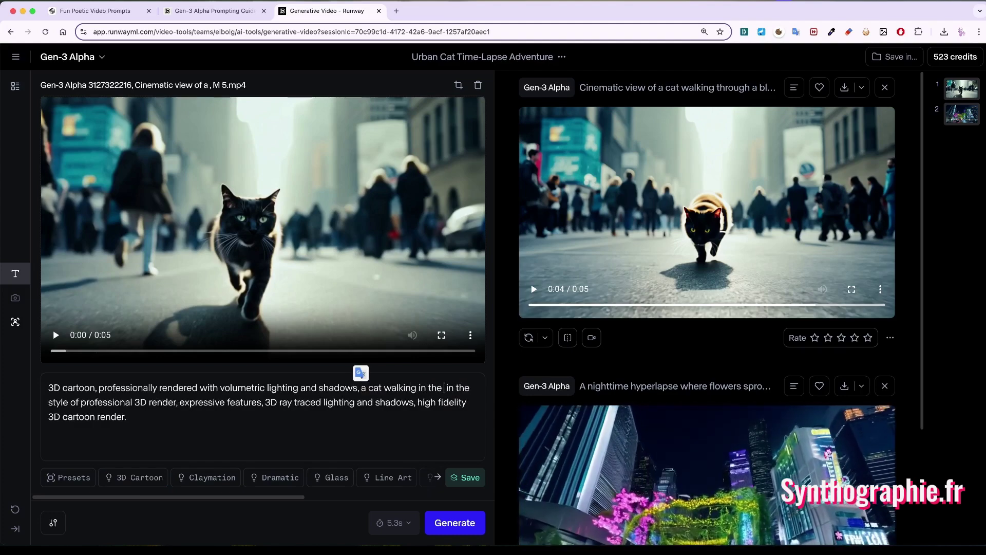
{"action": "type", "text": "y"}
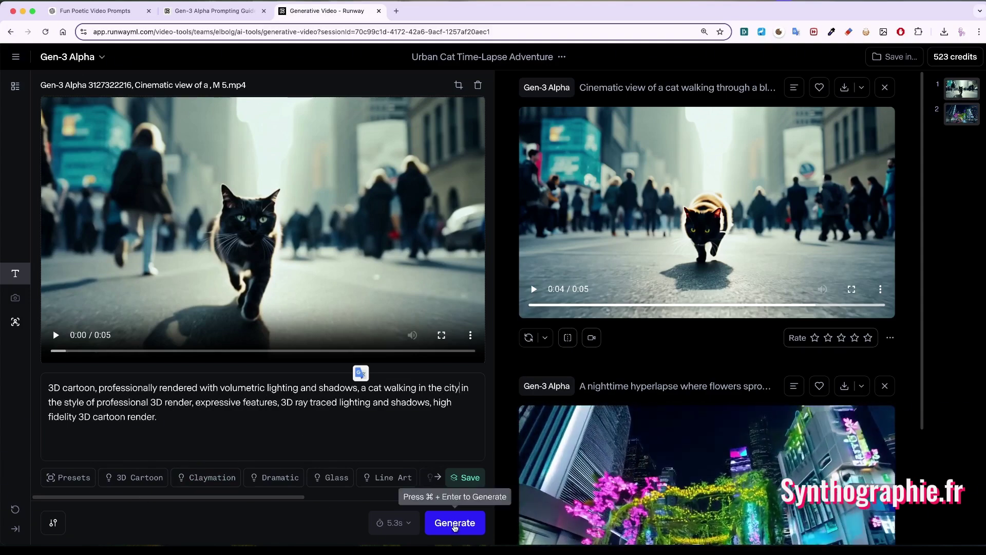
{"action": "left_click", "coordinate": [455, 523]}
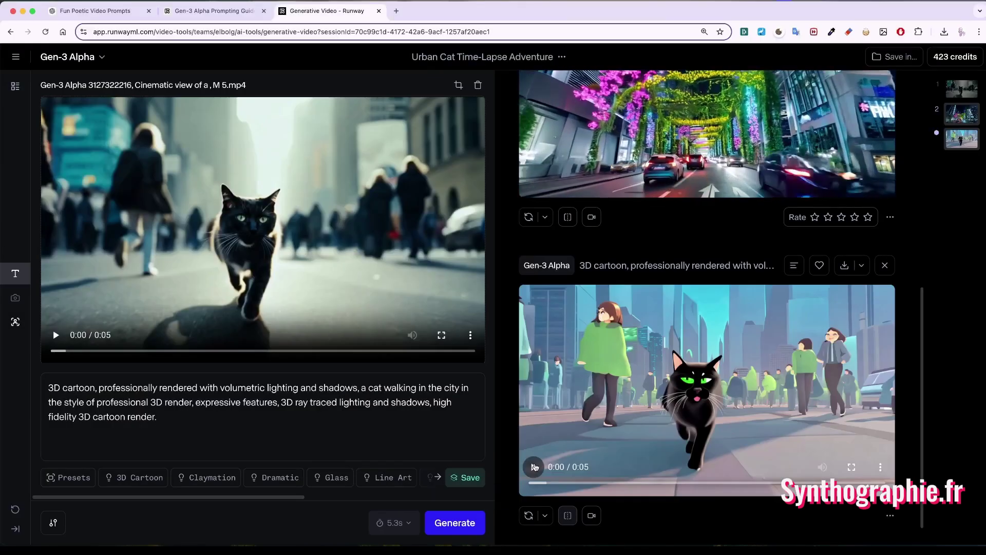
{"action": "left_click", "coordinate": [534, 467]}
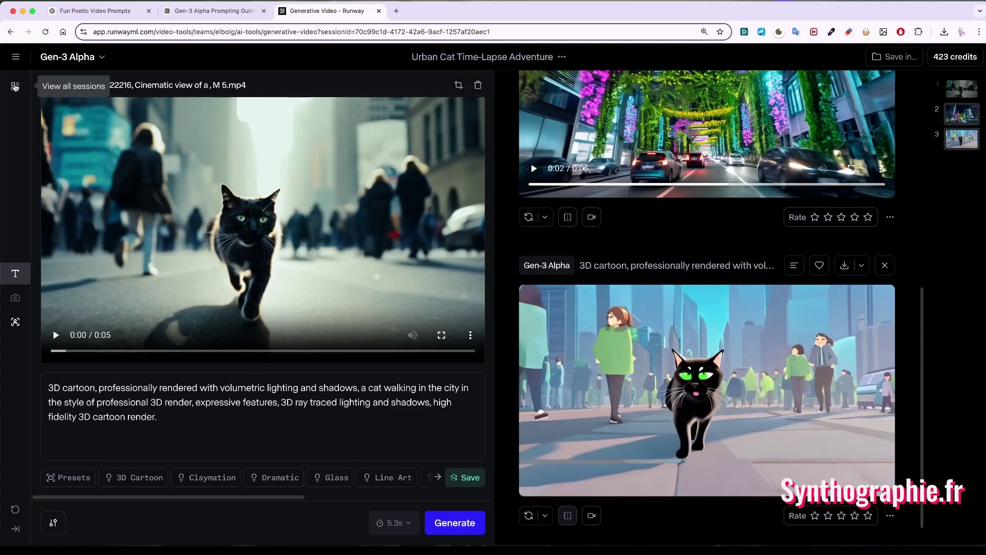
Return to the dashboard and start a new Generative Video session
{"action": "left_click", "coordinate": [15, 57]}
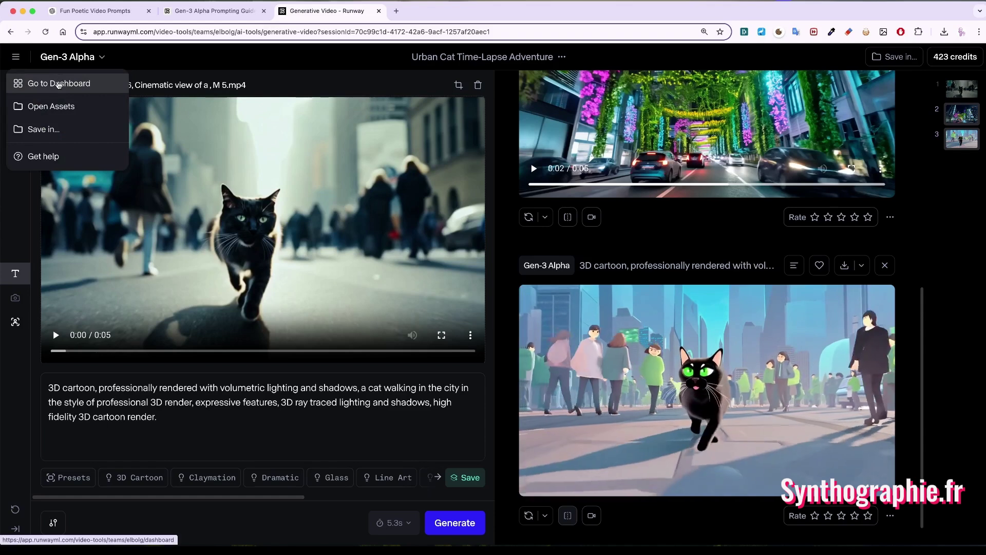
{"action": "left_click", "coordinate": [59, 85]}
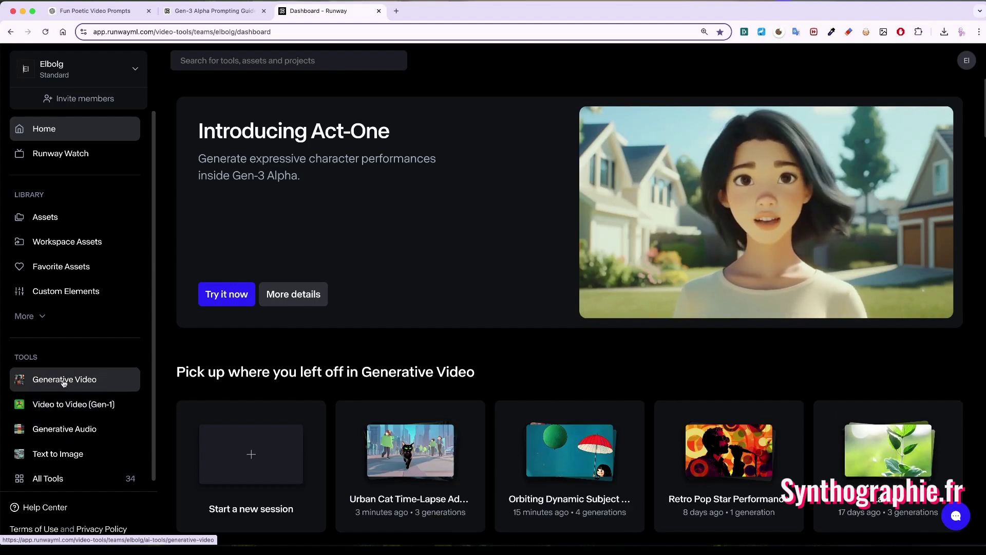
{"action": "left_click", "coordinate": [53, 380]}
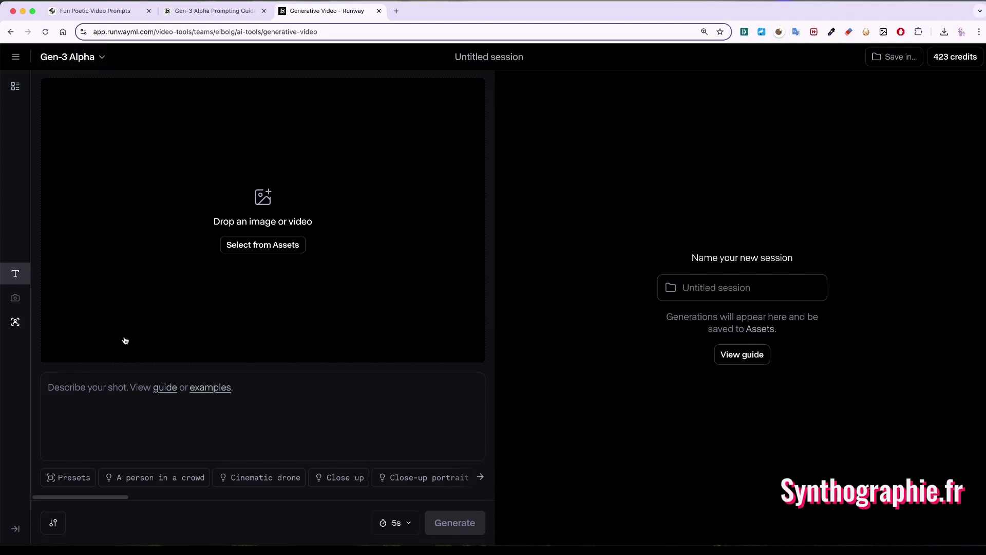
Upload the first-person-view lantern path MP4 from the Bureau folder and switch the model to Gen-3 Alpha Turbo, playing the source video
{"action": "left_click", "coordinate": [263, 199]}
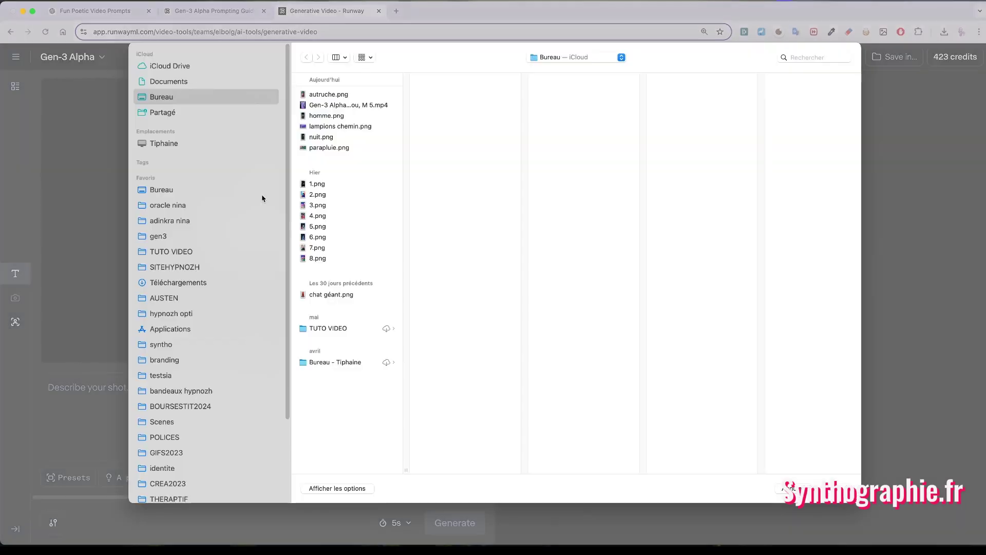
{"action": "left_click", "coordinate": [329, 106]}
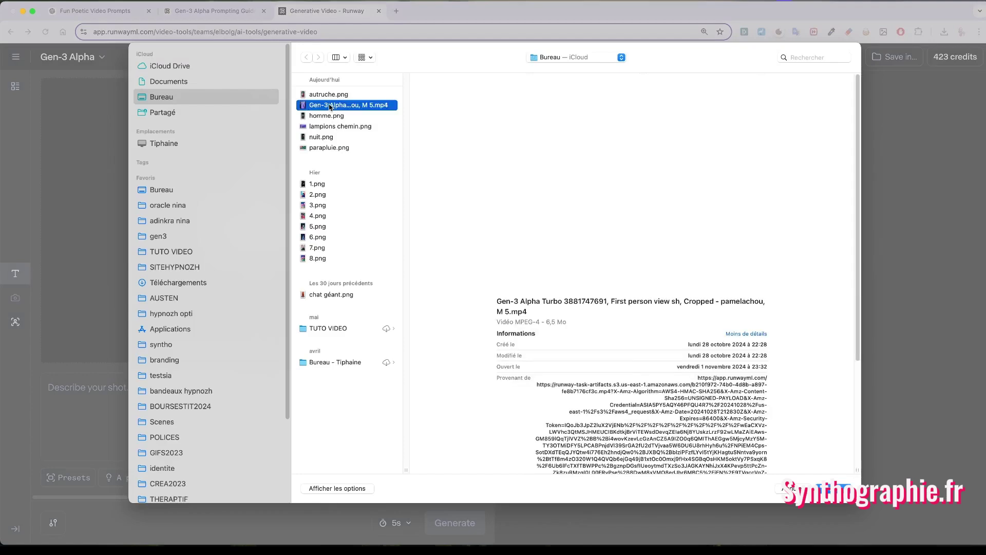
{"action": "key", "text": "Return"}
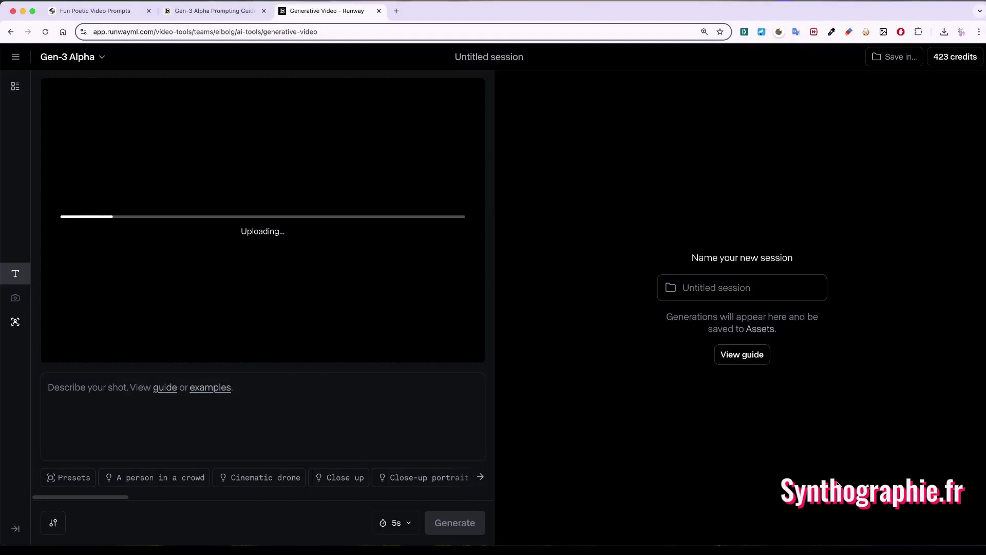
{"action": "left_click", "coordinate": [103, 58]}
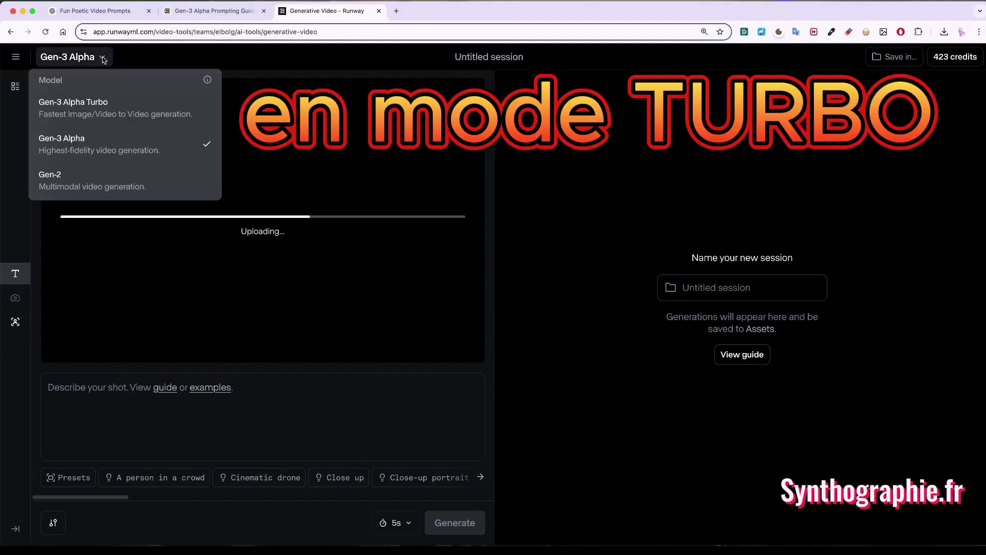
{"action": "left_click", "coordinate": [156, 109]}
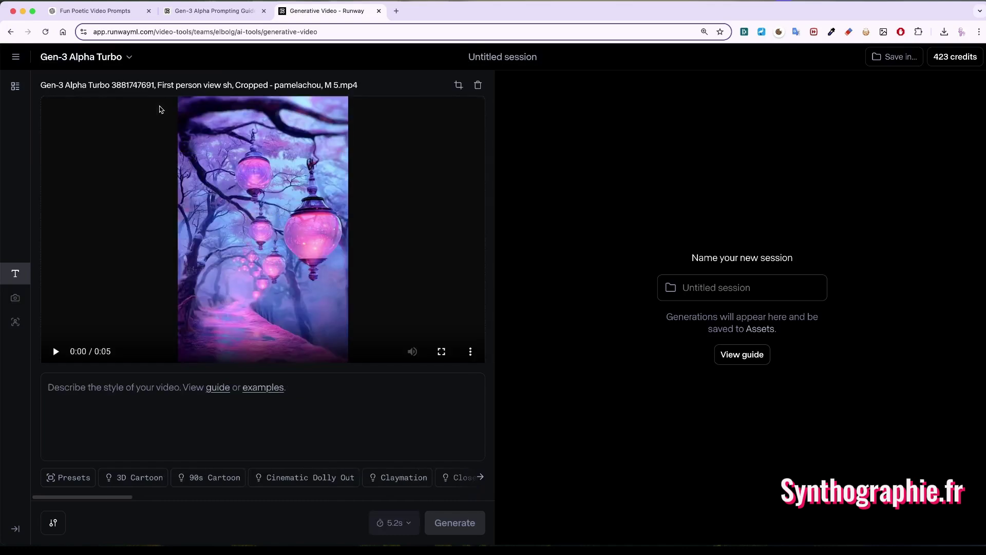
{"action": "left_click", "coordinate": [55, 351]}
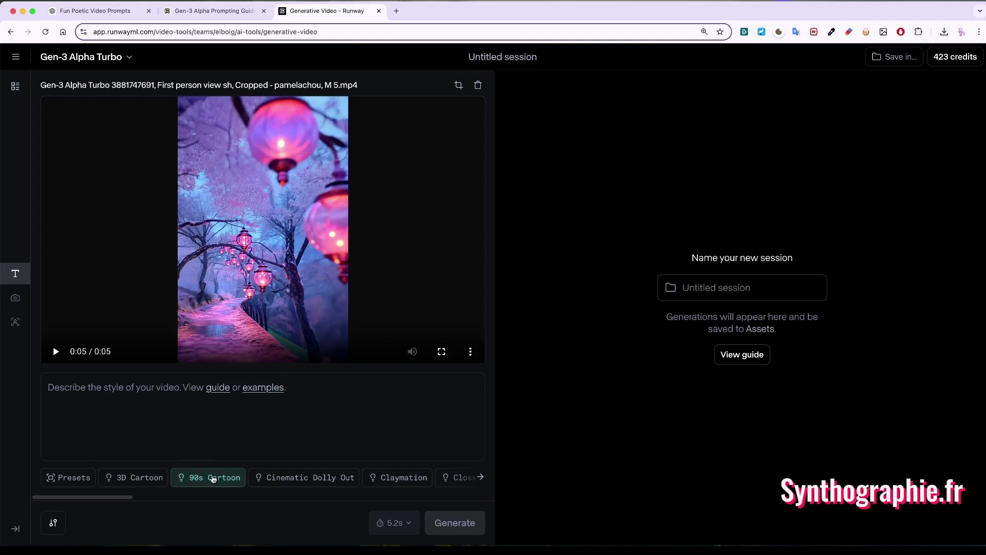
Browse the style presets for the lantern path video and apply Claymation
{"action": "left_click", "coordinate": [482, 477]}
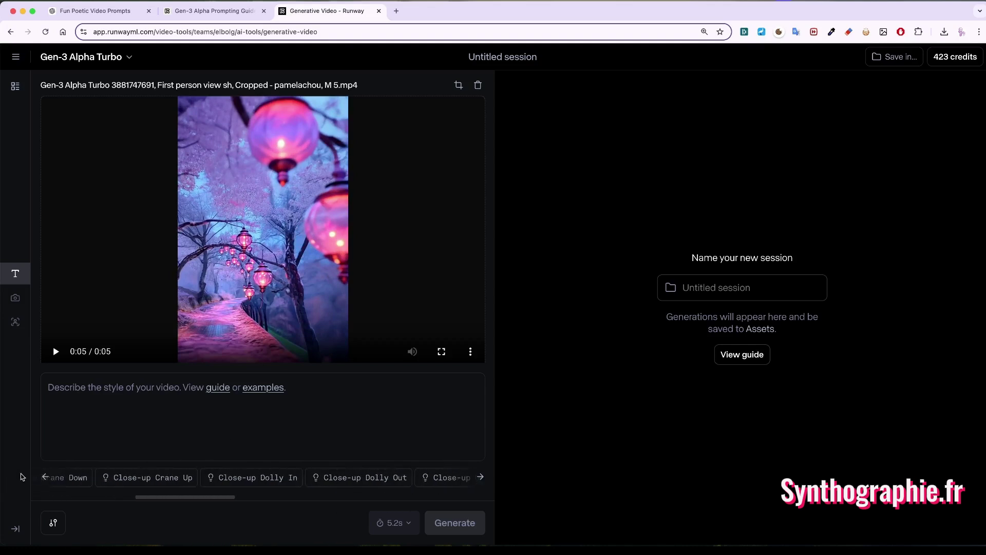
{"action": "left_click", "coordinate": [45, 478]}
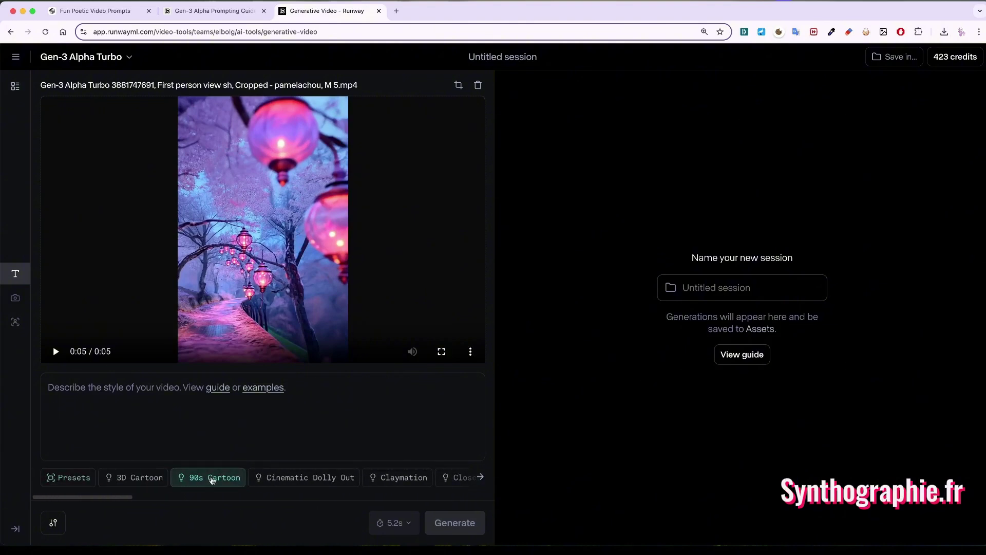
{"action": "left_click", "coordinate": [400, 479]}
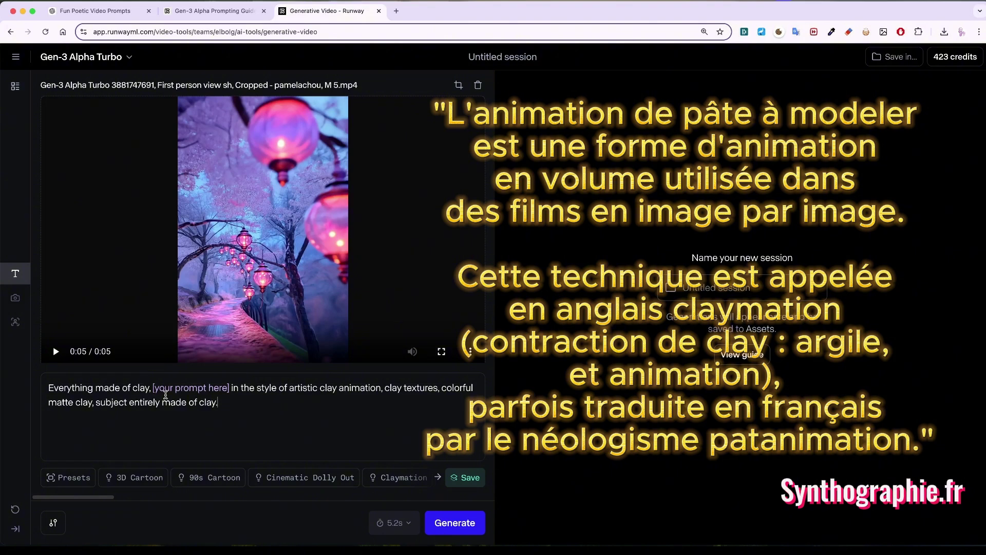
Replace the preset's prompt placeholder with "un chemin bordé de cerisiers" and generate the clay-style video, playing the result
{"action": "left_click", "coordinate": [227, 389]}
{"action": "left_click_drag", "start_coordinate": [229, 391], "coordinate": [153, 388]}
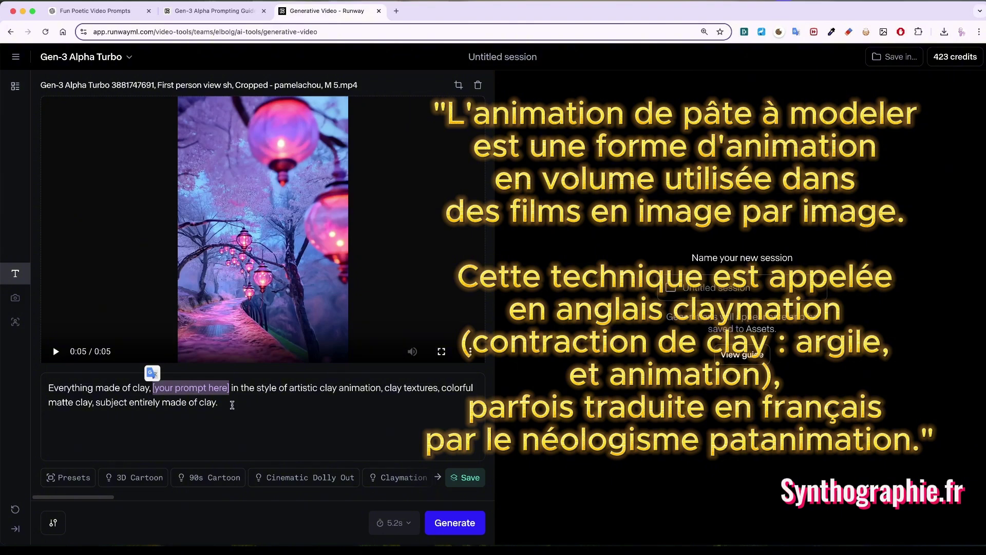
{"action": "type", "text": "un ch"}
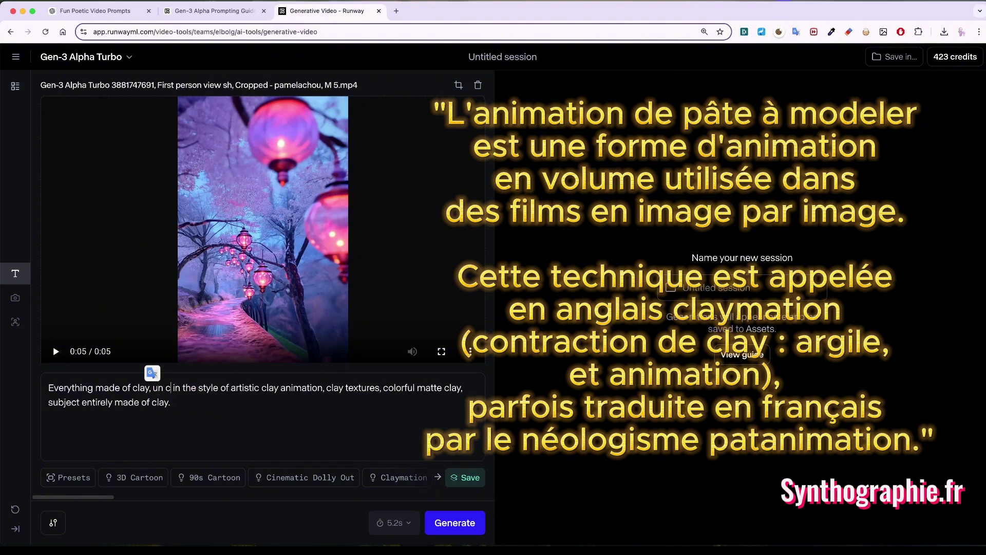
{"action": "type", "text": "e"}
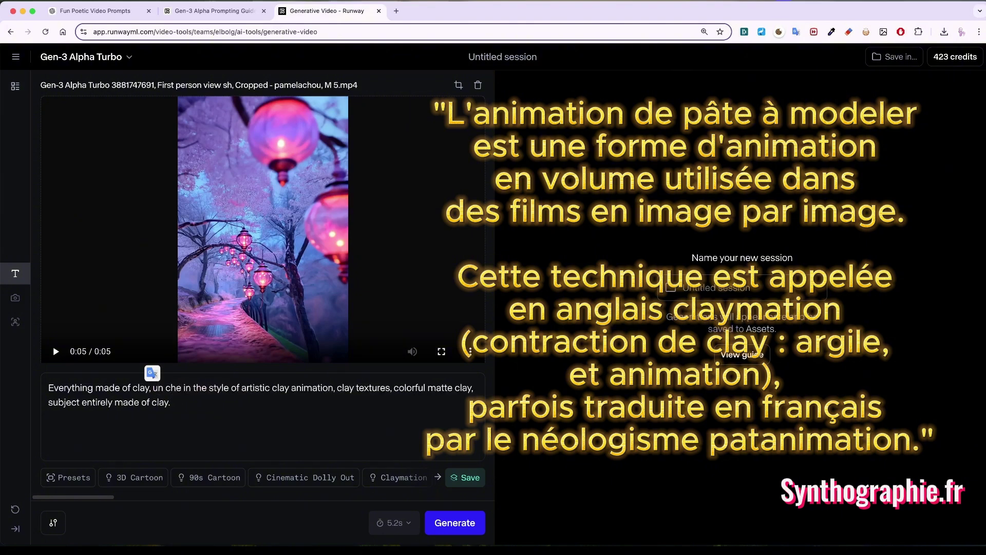
{"action": "type", "text": "min bor"}
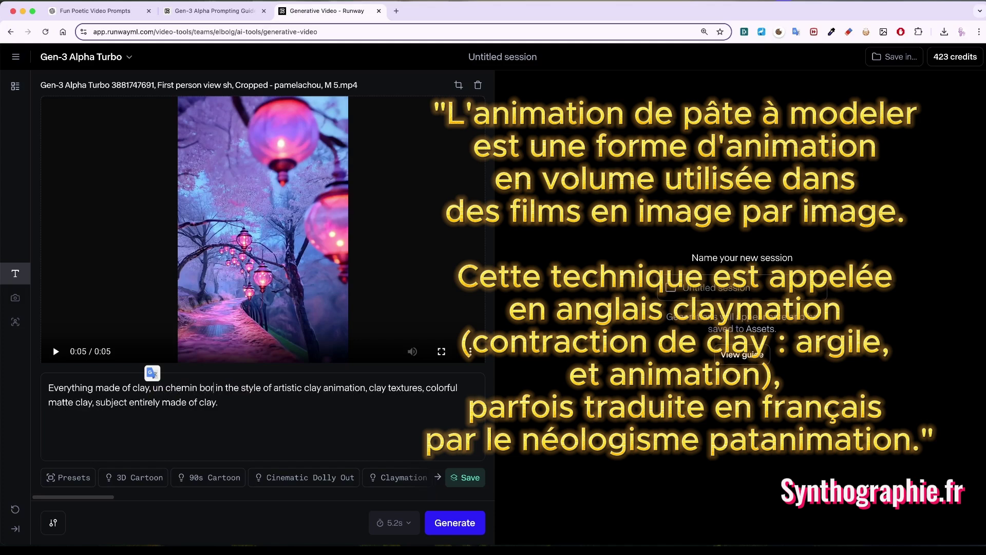
{"action": "type", "text": "dé de"}
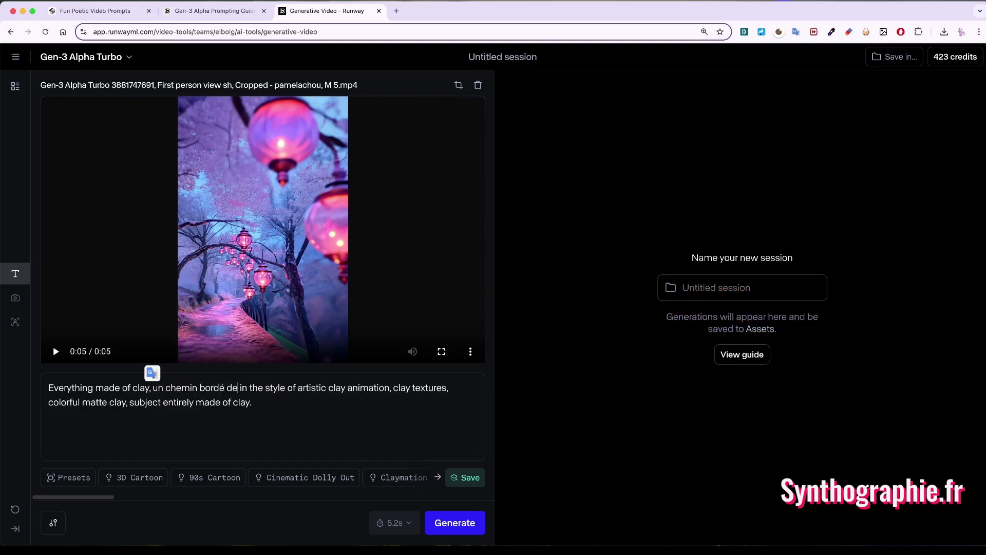
{"action": "type", "text": " ceris"}
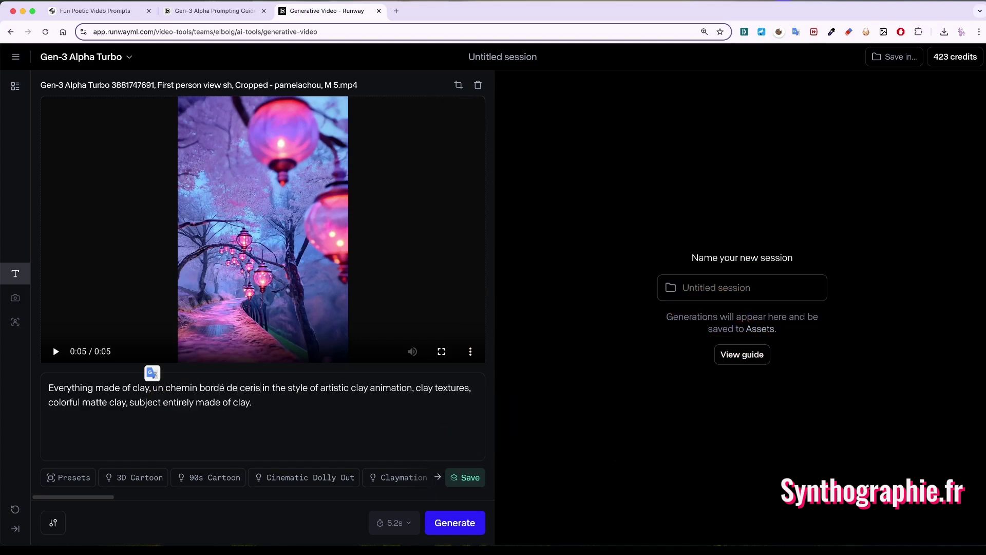
{"action": "type", "text": "iers"}
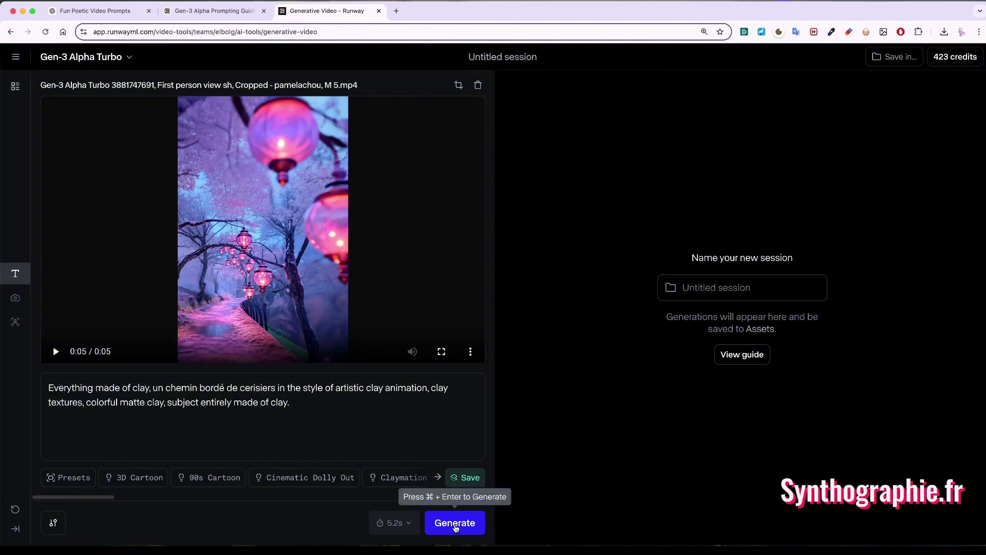
{"action": "left_click", "coordinate": [454, 524]}
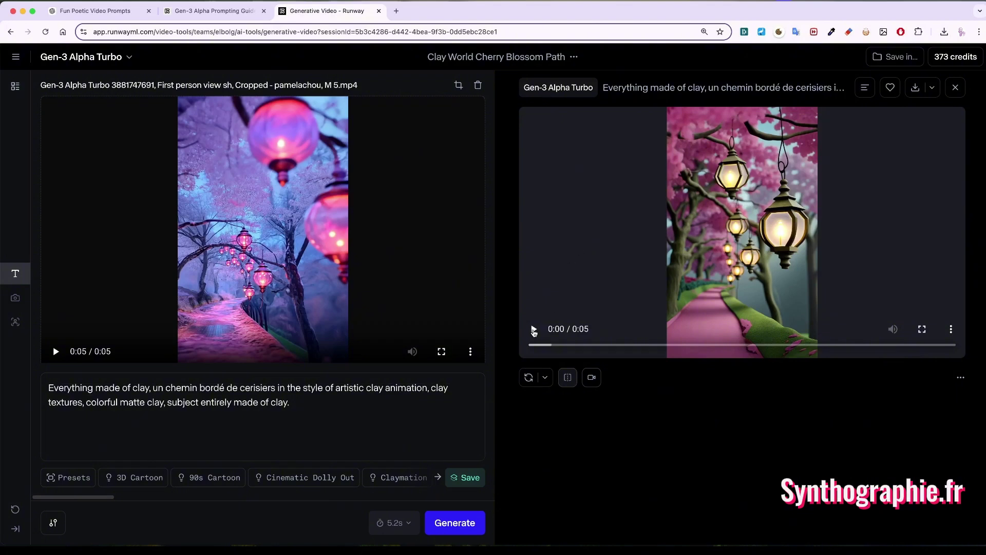
{"action": "left_click", "coordinate": [534, 332]}
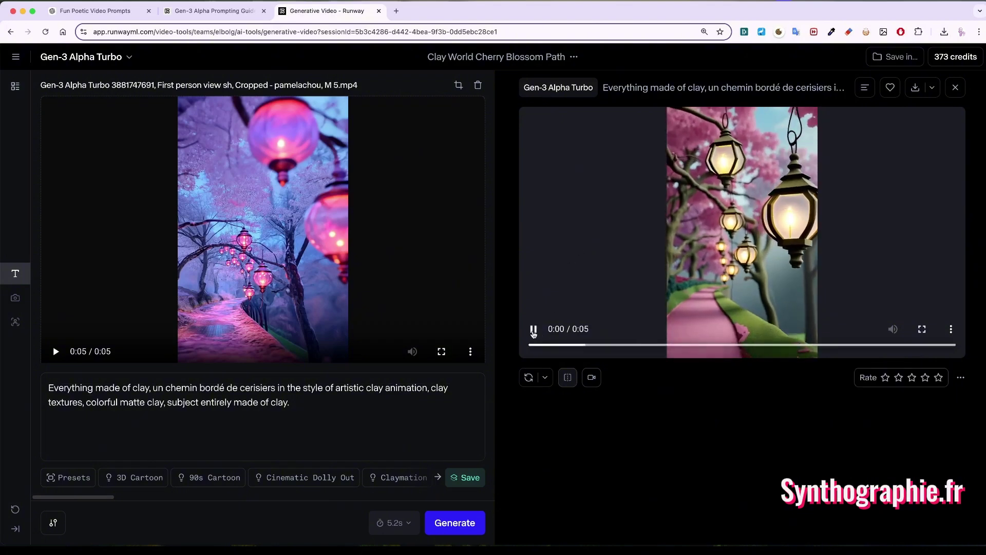
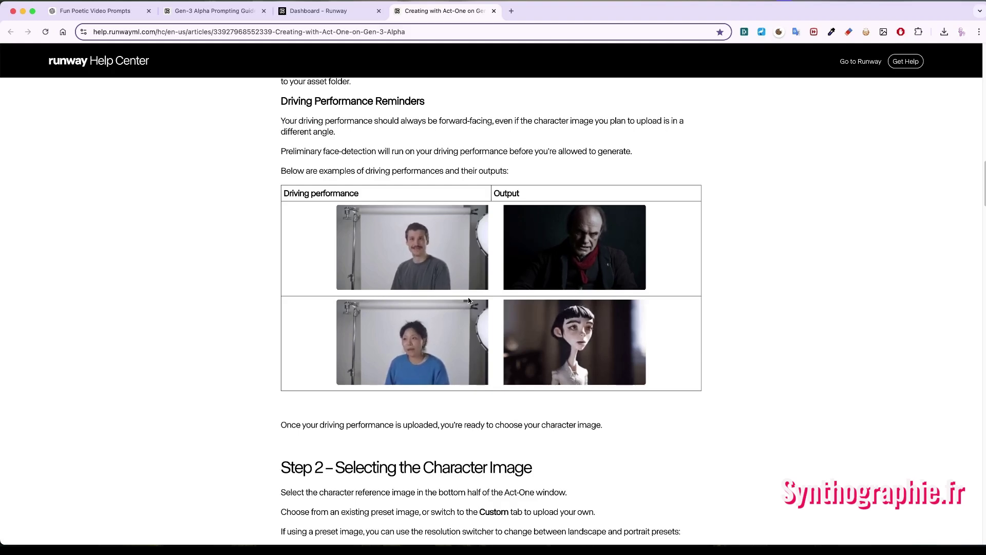
Review the driving performance and character image recommendations in the help article on creating with Act-One
{"action": "scroll", "coordinate": [441, 287], "scroll_direction": "down", "scroll_amount": 5}
{"action": "scroll", "coordinate": [469, 300], "scroll_direction": "down", "scroll_amount": 6}
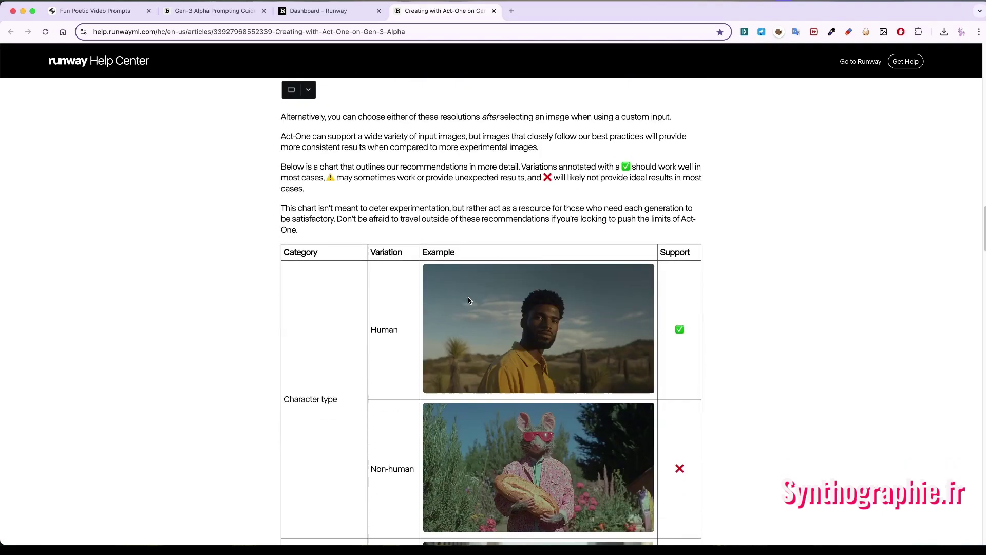
{"action": "scroll", "coordinate": [468, 300], "scroll_direction": "down", "scroll_amount": 12}
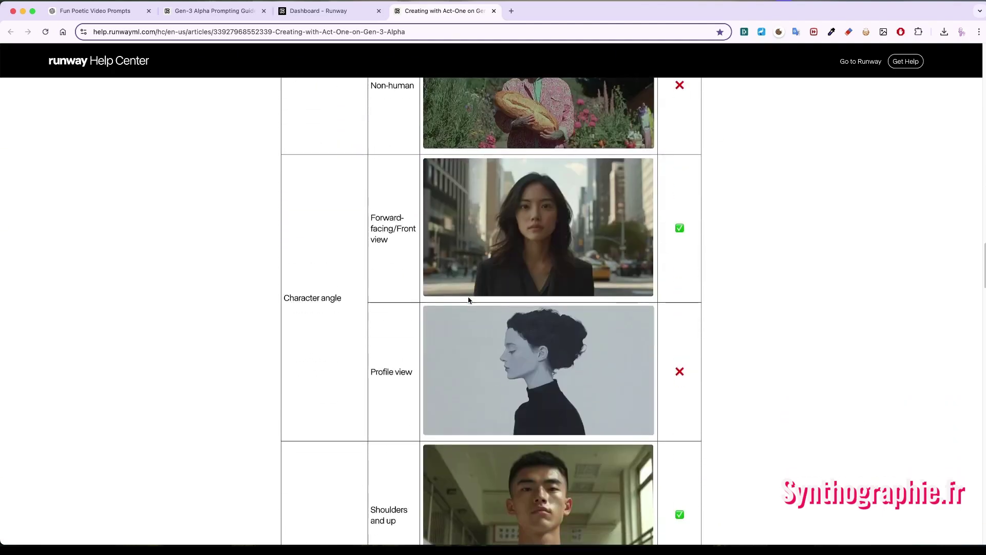
{"action": "scroll", "coordinate": [469, 300], "scroll_direction": "up", "scroll_amount": 20}
{"action": "scroll", "coordinate": [469, 300], "scroll_direction": "up", "scroll_amount": 15}
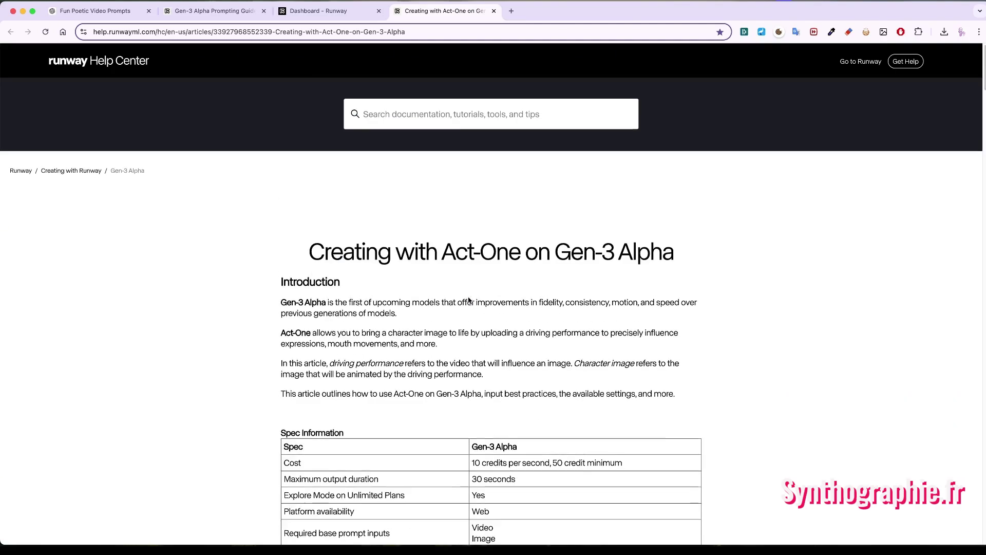
Return to the Runway dashboard and open the Act-One tool
{"action": "left_click", "coordinate": [325, 12]}
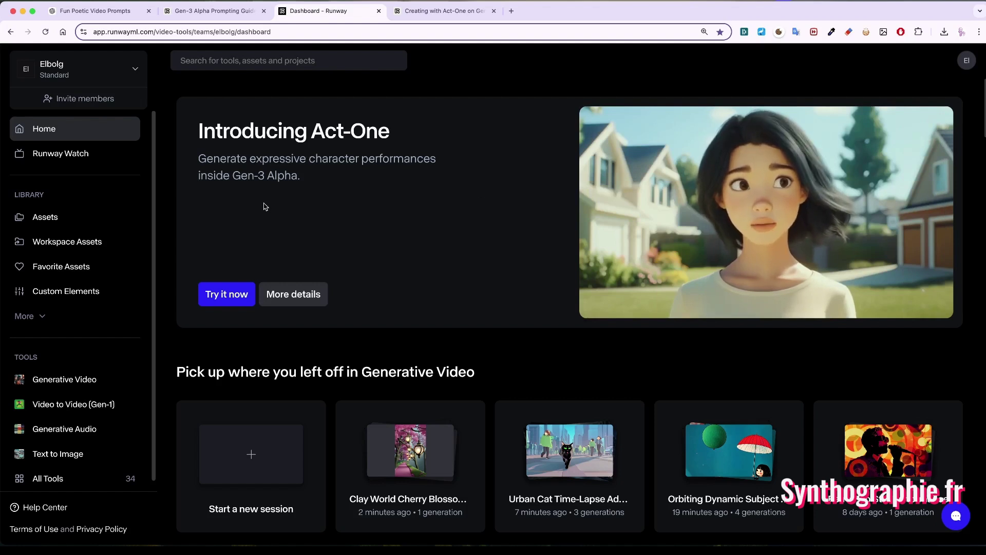
{"action": "left_click", "coordinate": [227, 296]}
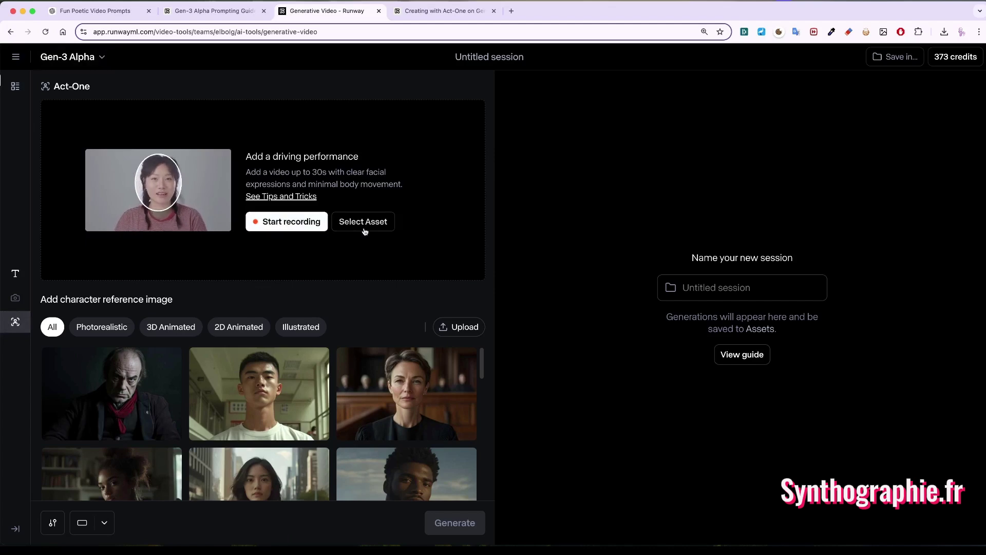
{"action": "mouse_move", "coordinate": [714, 546]}
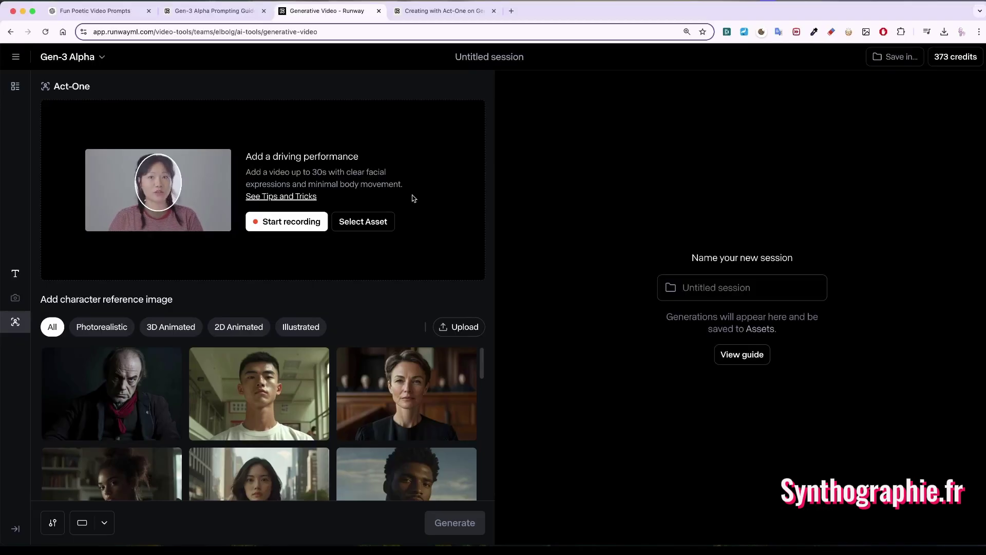
Load get some help.mp4 from the Input Videos folder inside Generative Video as the driving performance and preview it
{"action": "left_click", "coordinate": [362, 223]}
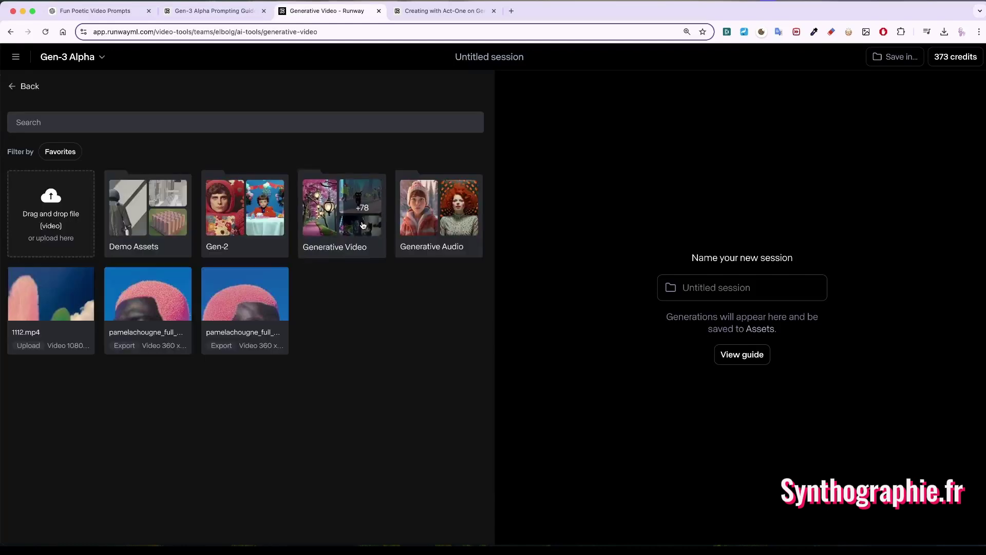
{"action": "left_click", "coordinate": [330, 224]}
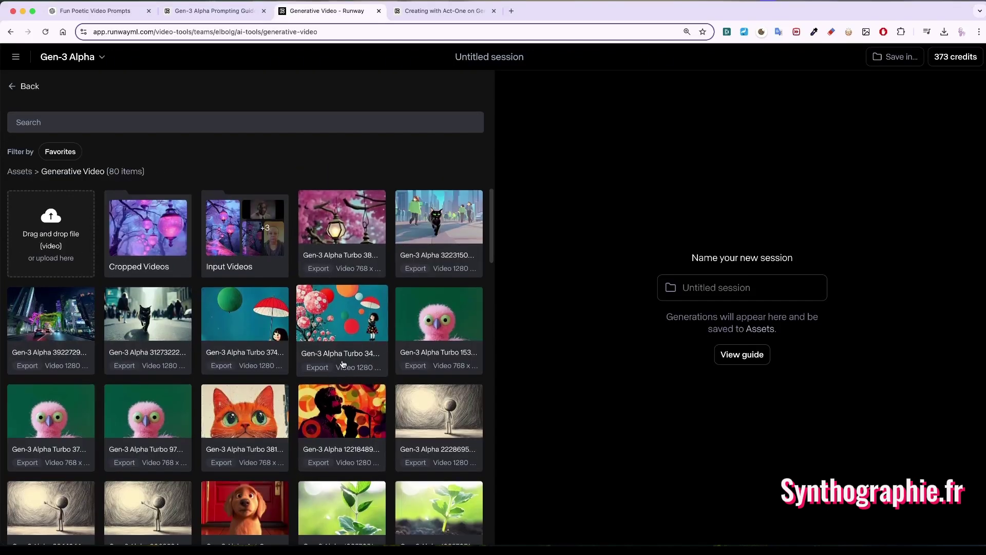
{"action": "scroll", "coordinate": [343, 363], "scroll_direction": "down", "scroll_amount": 1}
{"action": "left_click", "coordinate": [244, 218]}
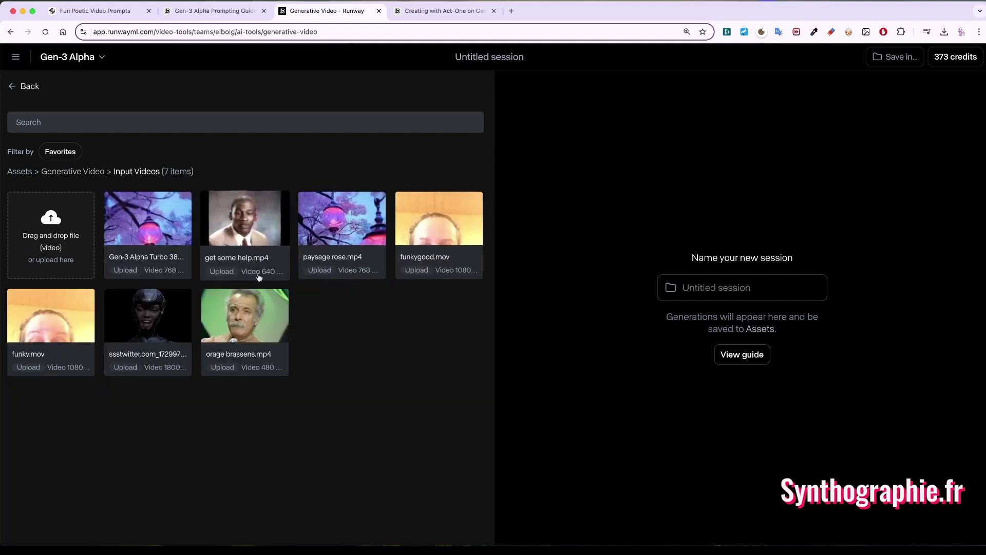
{"action": "left_click", "coordinate": [257, 206]}
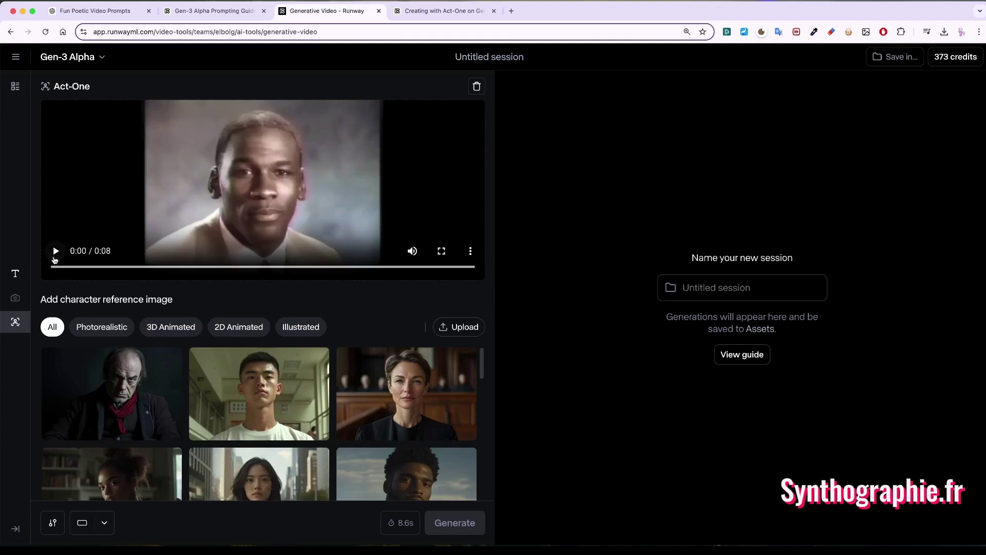
{"action": "left_click", "coordinate": [55, 251]}
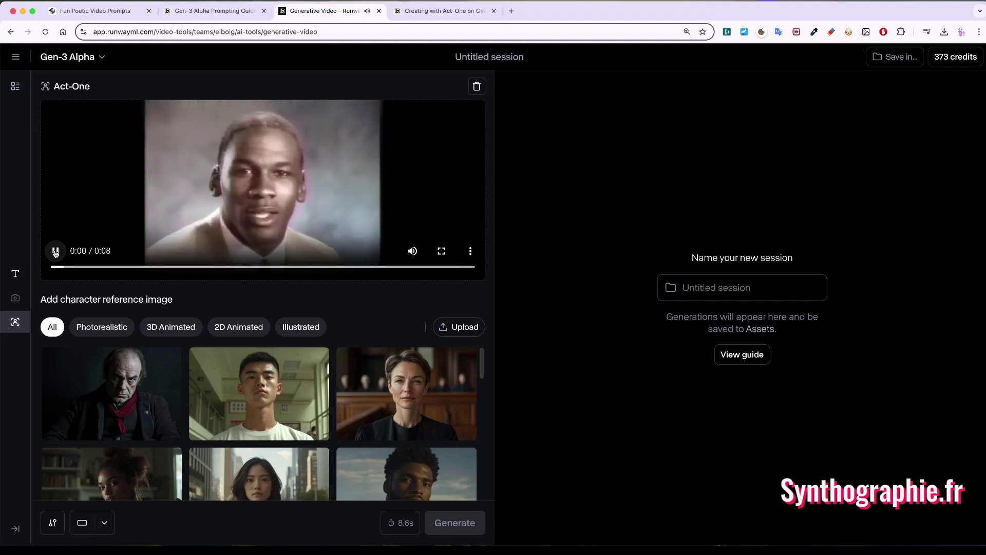
{"action": "left_click", "coordinate": [55, 251]}
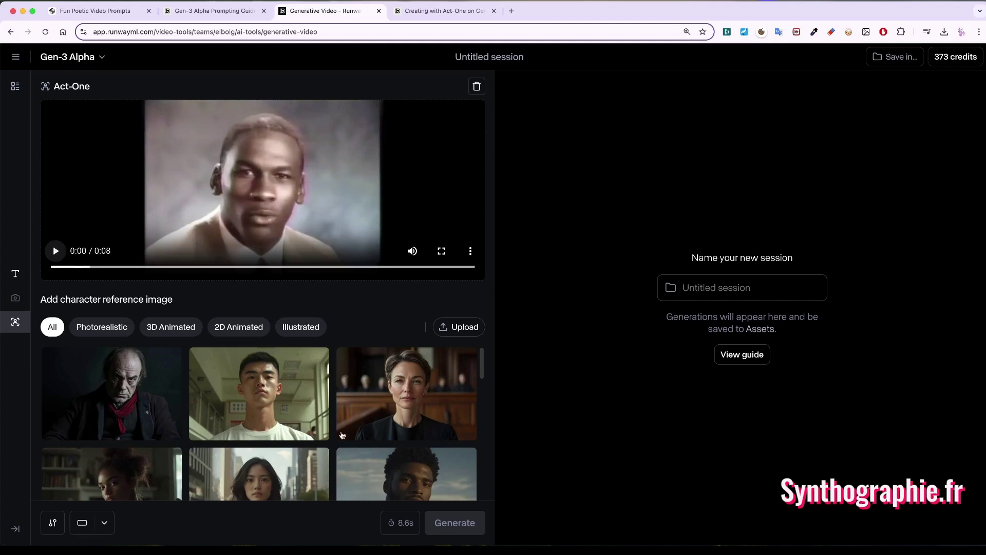
Generate an Act-One video using the animated golden retriever as the character reference image and play the result
{"action": "scroll", "coordinate": [319, 384], "scroll_direction": "down", "scroll_amount": 3}
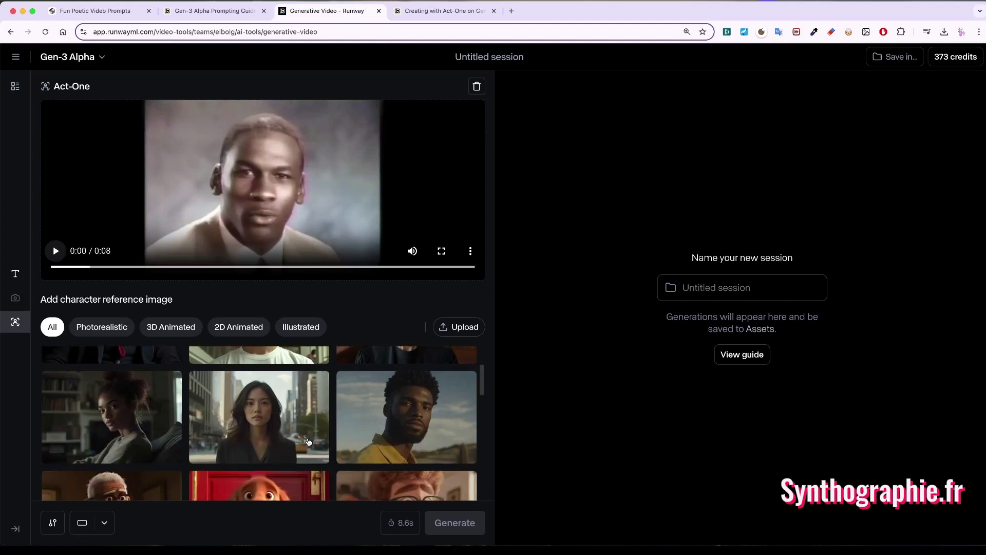
{"action": "scroll", "coordinate": [307, 436], "scroll_direction": "down", "scroll_amount": 5}
{"action": "scroll", "coordinate": [306, 435], "scroll_direction": "down", "scroll_amount": 10}
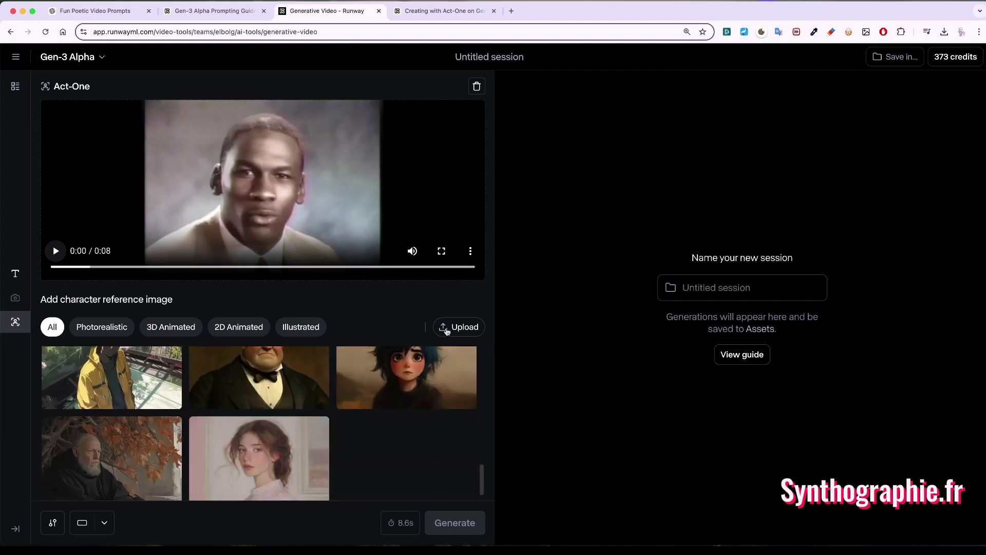
{"action": "scroll", "coordinate": [255, 422], "scroll_direction": "up", "scroll_amount": 15}
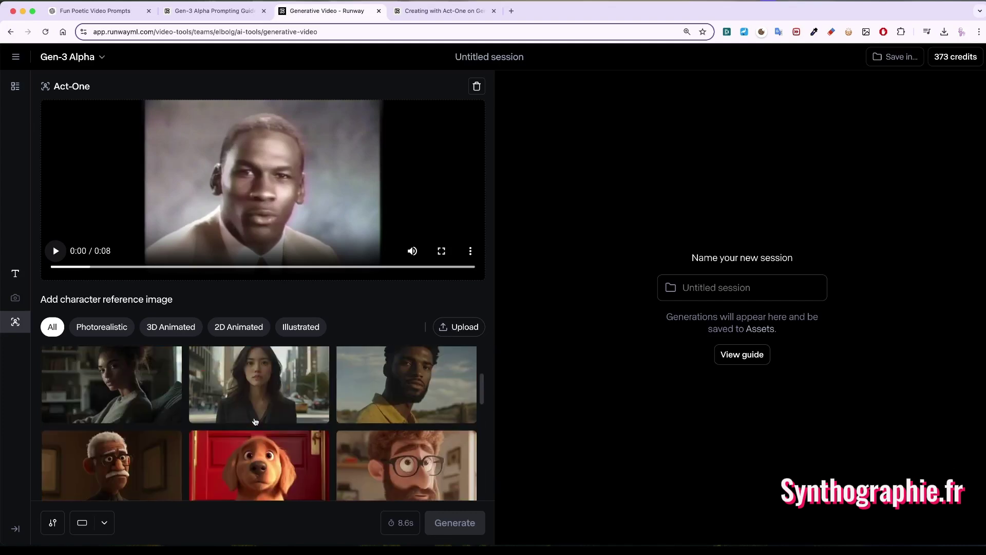
{"action": "scroll", "coordinate": [255, 422], "scroll_direction": "down", "scroll_amount": 5}
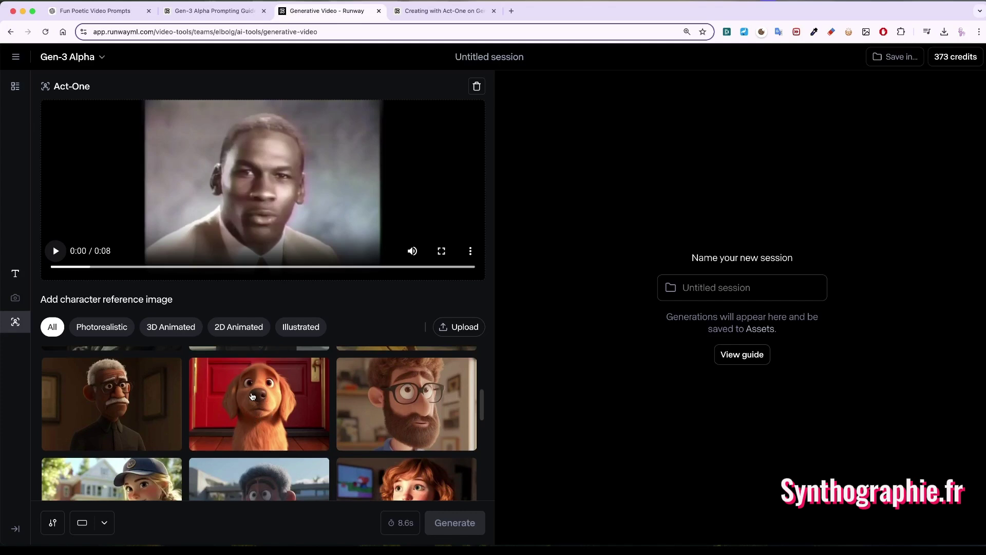
{"action": "left_click", "coordinate": [257, 395]}
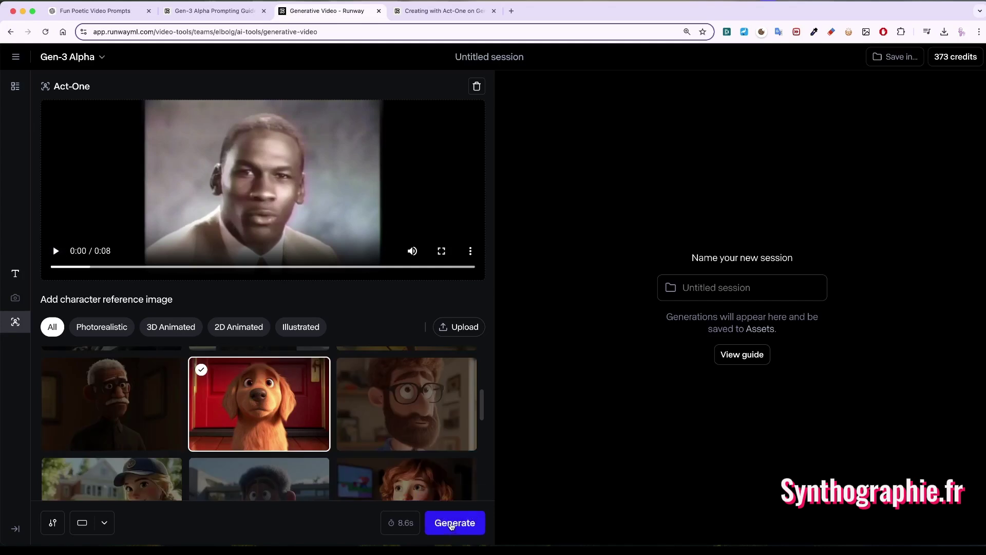
{"action": "left_click", "coordinate": [451, 523]}
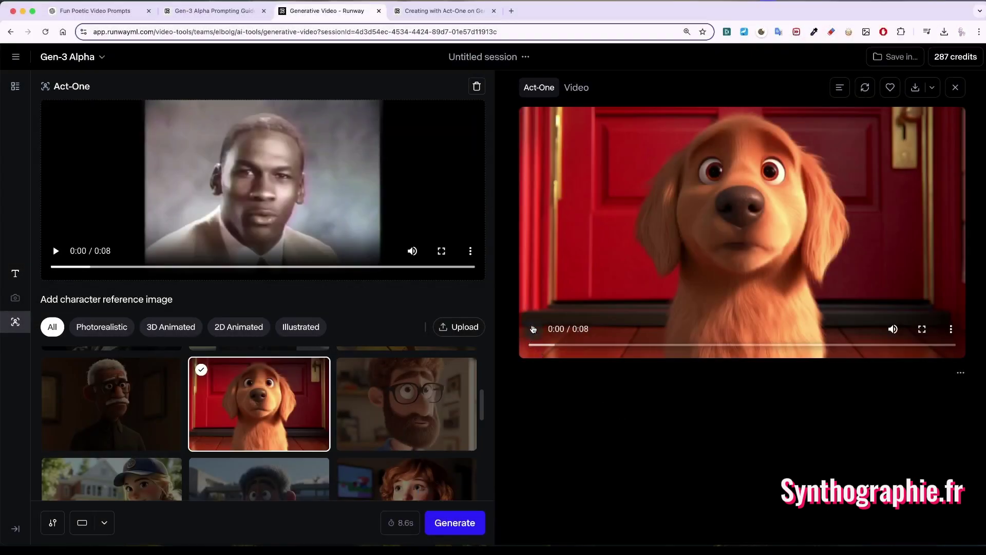
{"action": "left_click", "coordinate": [533, 329]}
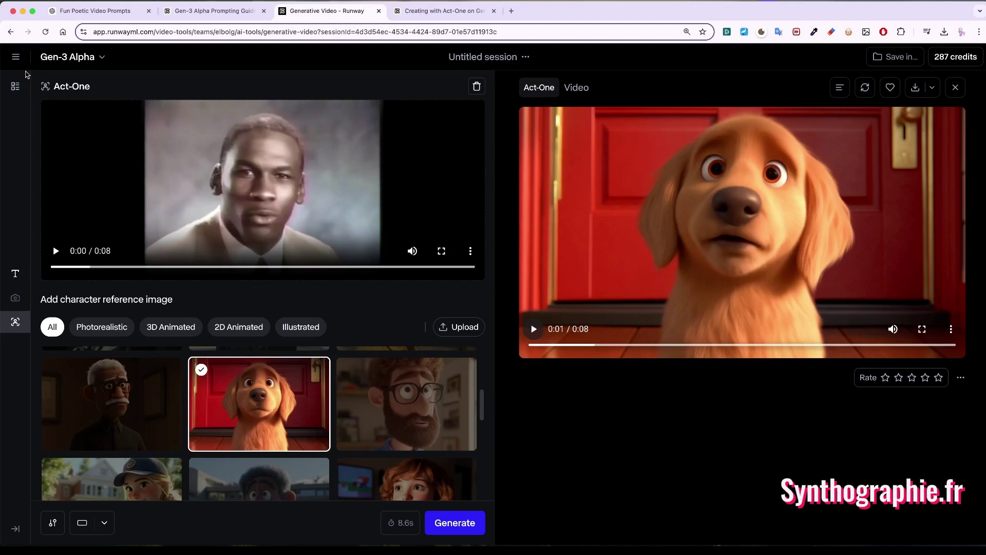
Return to the dashboard and browse the gallery of Runway's AI tools
{"action": "left_click", "coordinate": [15, 58]}
{"action": "left_click", "coordinate": [56, 83]}
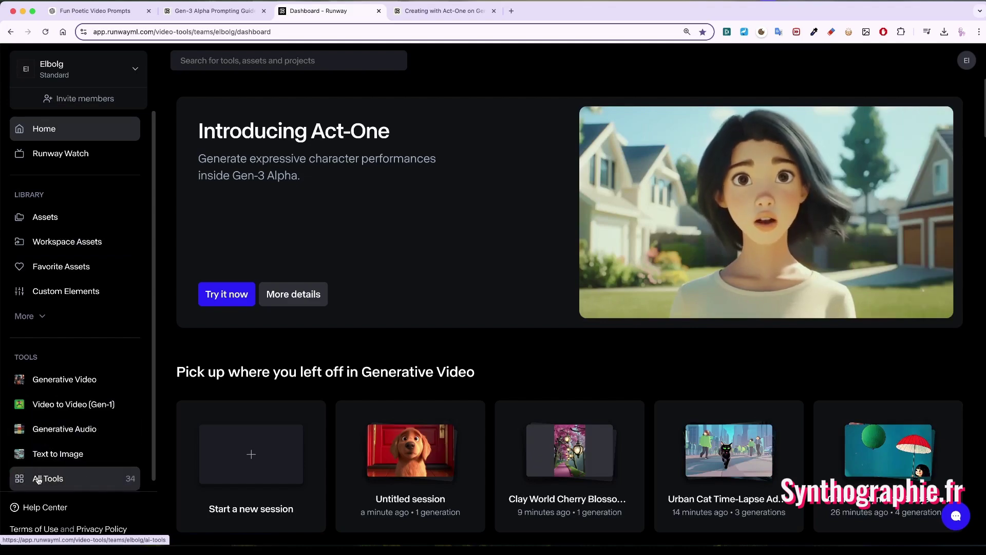
{"action": "scroll", "coordinate": [549, 395], "scroll_direction": "down", "scroll_amount": 10}
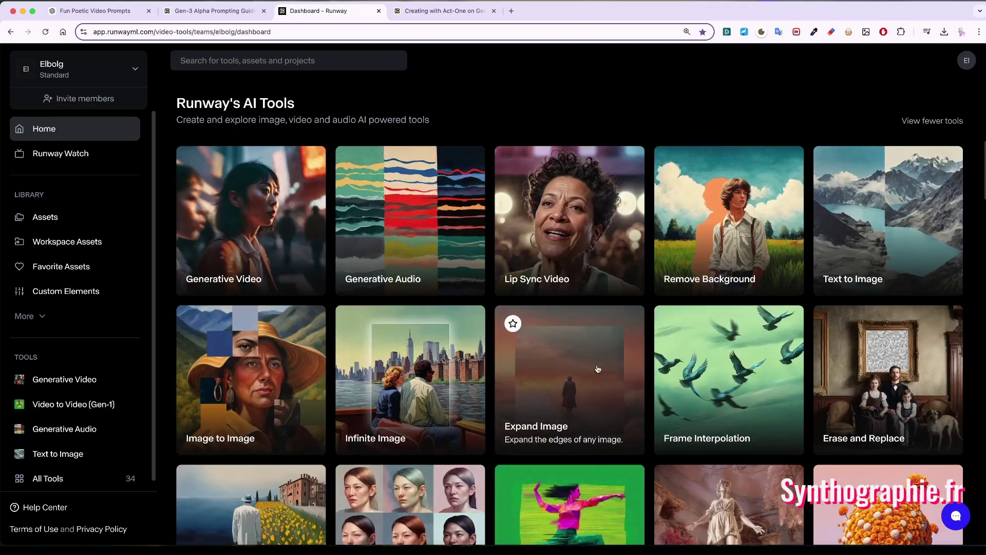
{"action": "scroll", "coordinate": [692, 393], "scroll_direction": "down", "scroll_amount": 2}
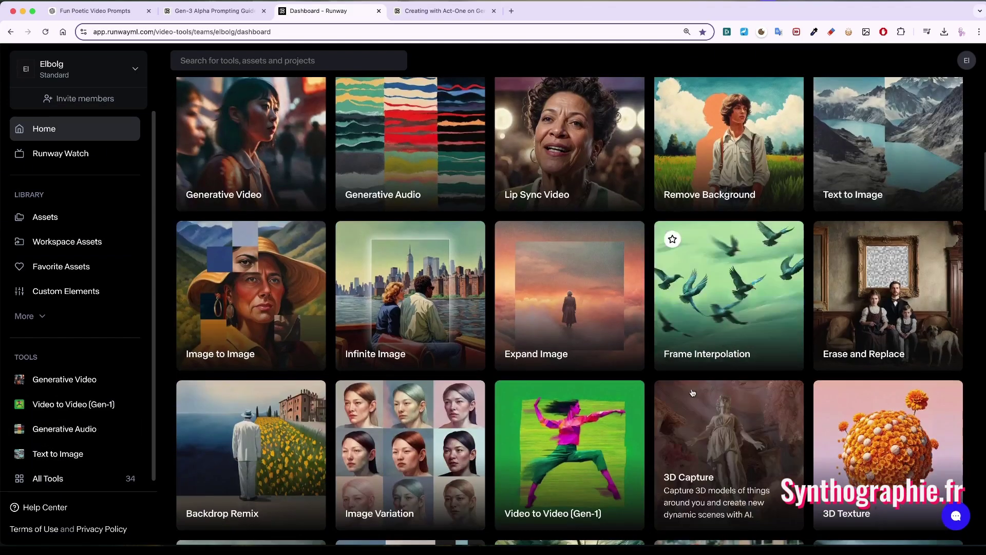
Open the Frame Interpolation tool and preview the images numbered 1.png to 8.png in the Bureau folder for upload
{"action": "left_click", "coordinate": [714, 290]}
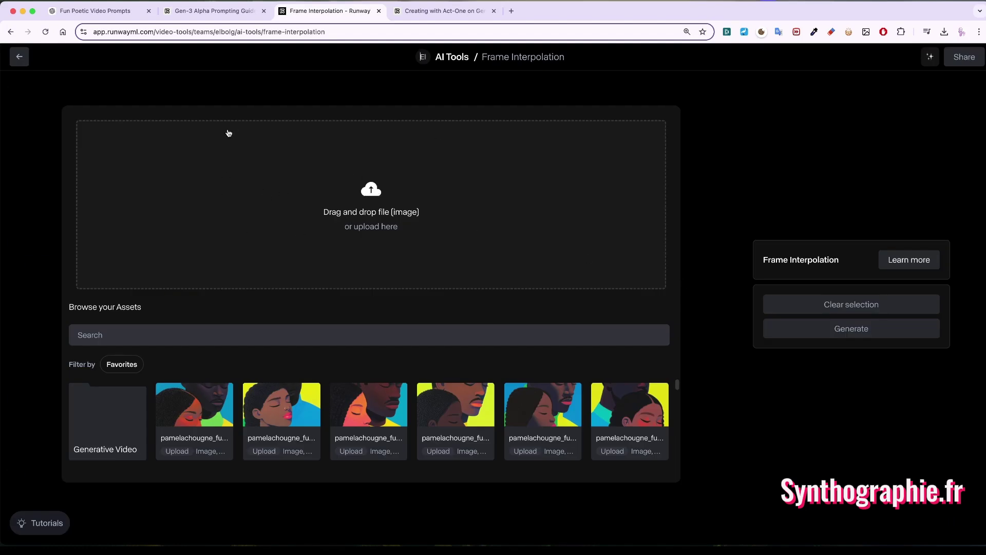
{"action": "left_click", "coordinate": [372, 191]}
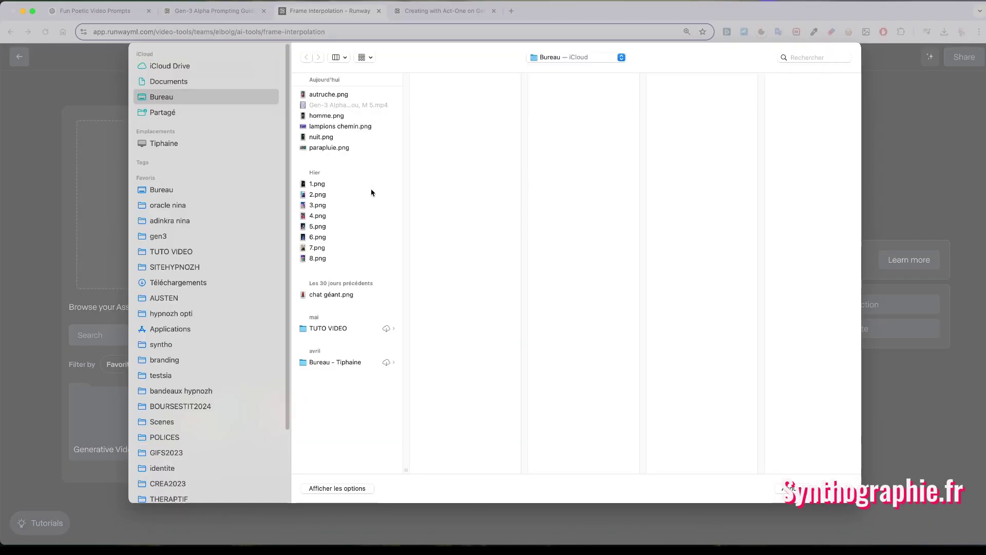
{"action": "left_click", "coordinate": [321, 185]}
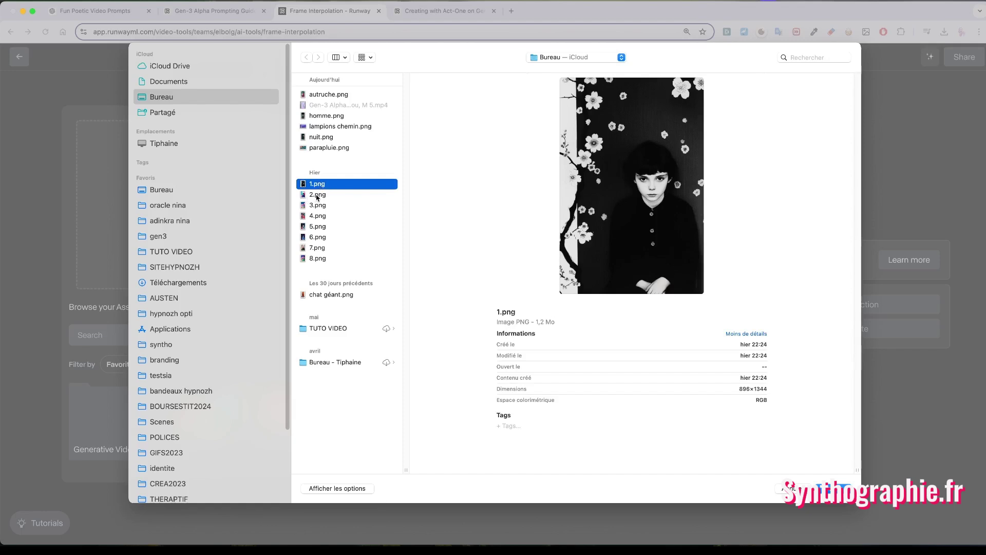
{"action": "left_click", "coordinate": [317, 195]}
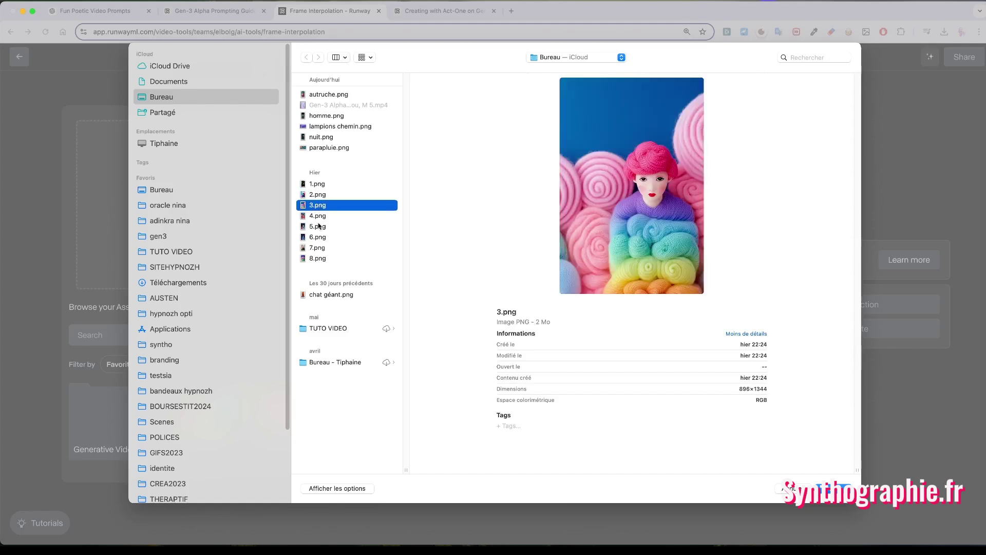
{"action": "left_click", "coordinate": [317, 217]}
{"action": "left_click", "coordinate": [321, 227]}
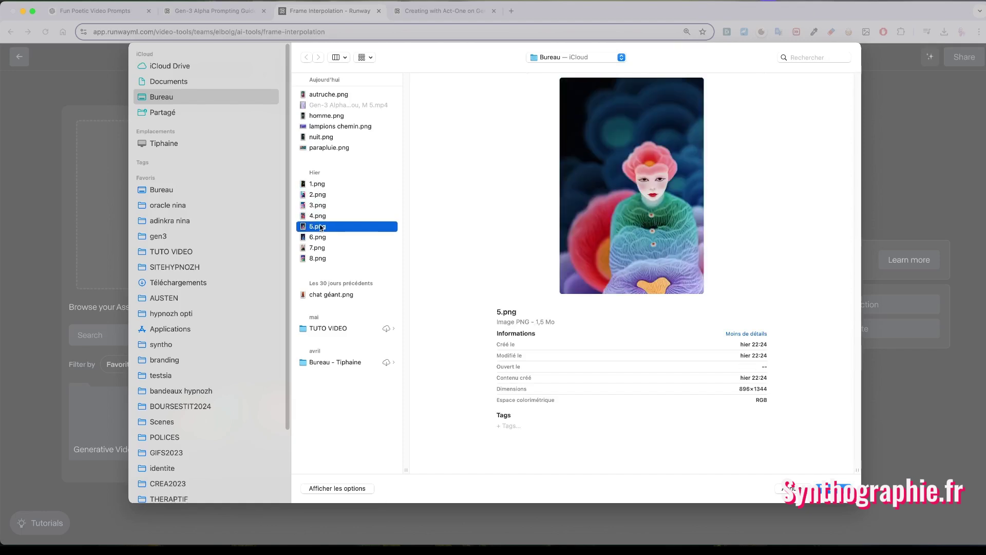
{"action": "left_click", "coordinate": [317, 238]}
{"action": "left_click", "coordinate": [320, 249]}
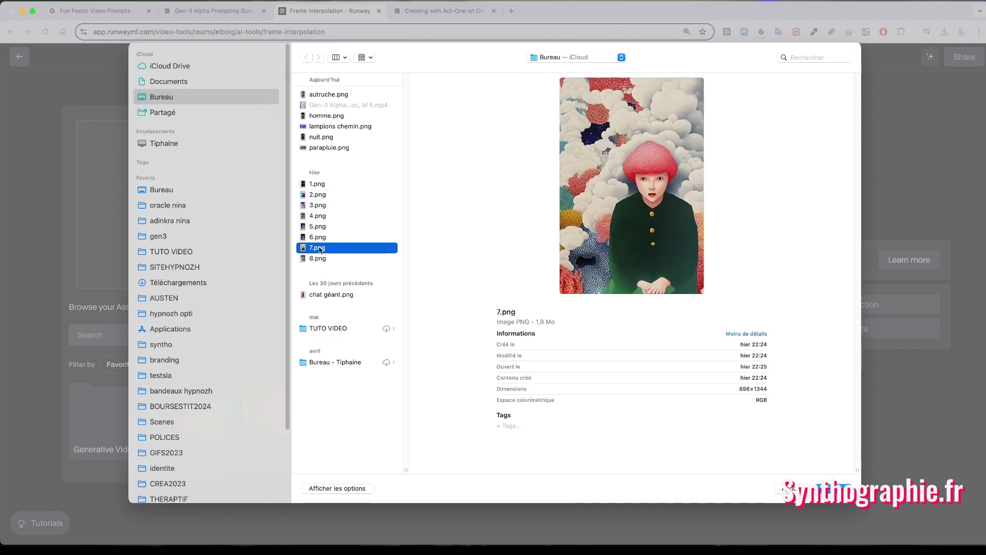
{"action": "left_click", "coordinate": [321, 259]}
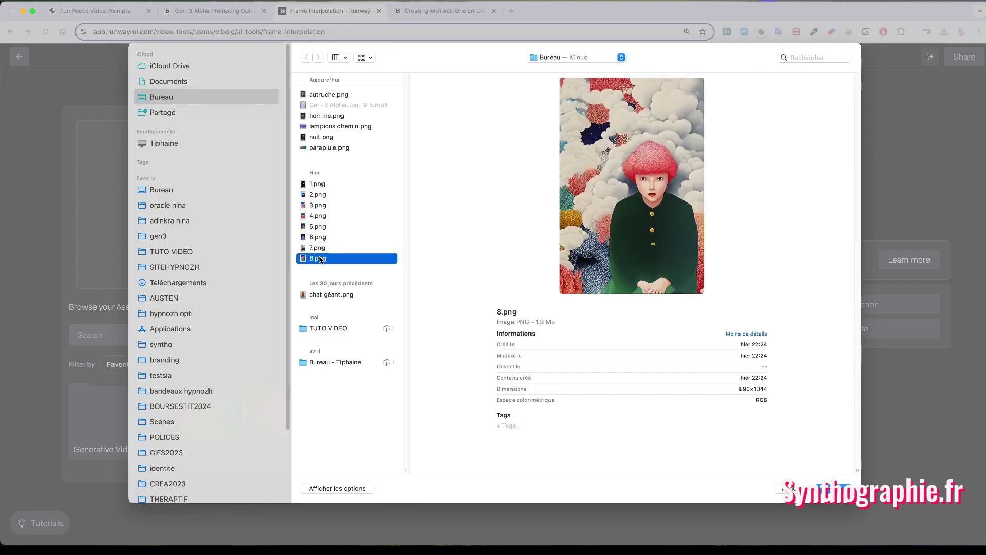
Upload all eight images, 1.png through 8.png, as the frames to interpolate
{"action": "left_click", "coordinate": [315, 185]}
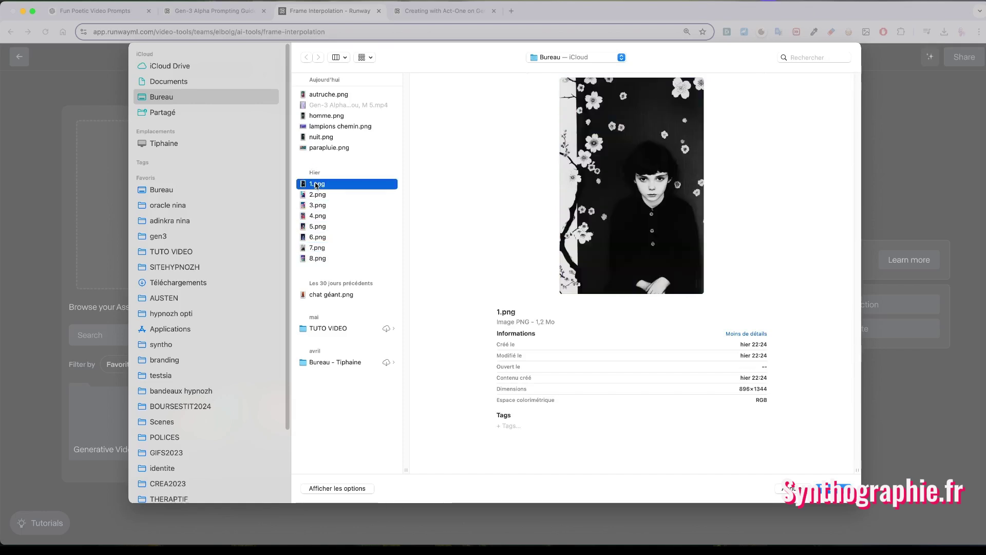
{"action": "left_click", "coordinate": [318, 258], "text": "shift"}
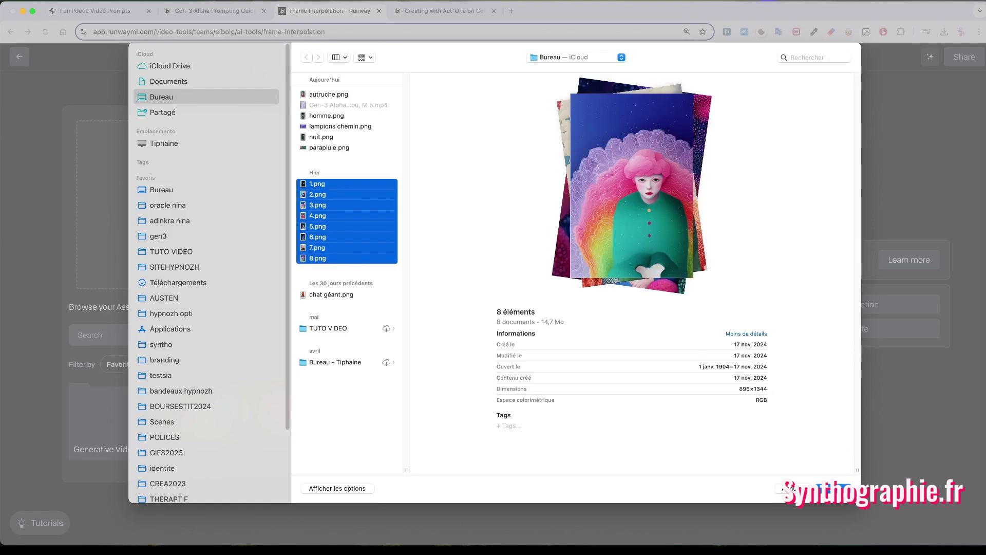
{"action": "left_click", "coordinate": [834, 488]}
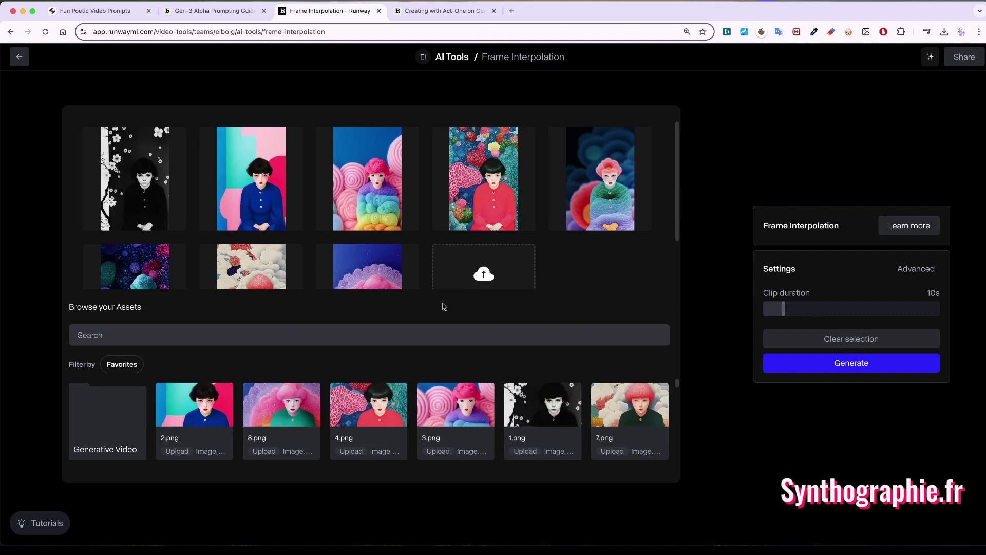
Generate the frame interpolation video with a clip duration of 10s and play the result
{"action": "left_click", "coordinate": [832, 366]}
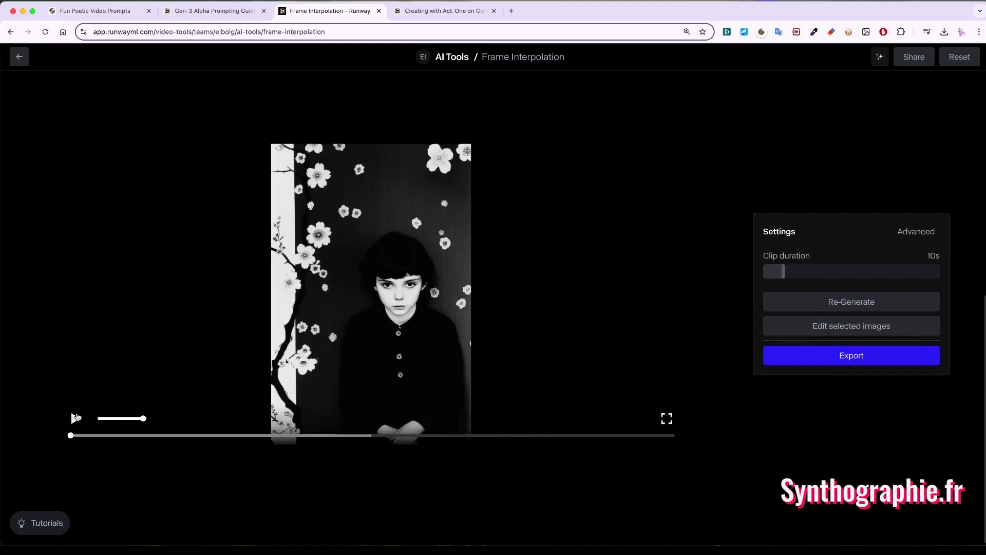
{"action": "left_click", "coordinate": [74, 419]}
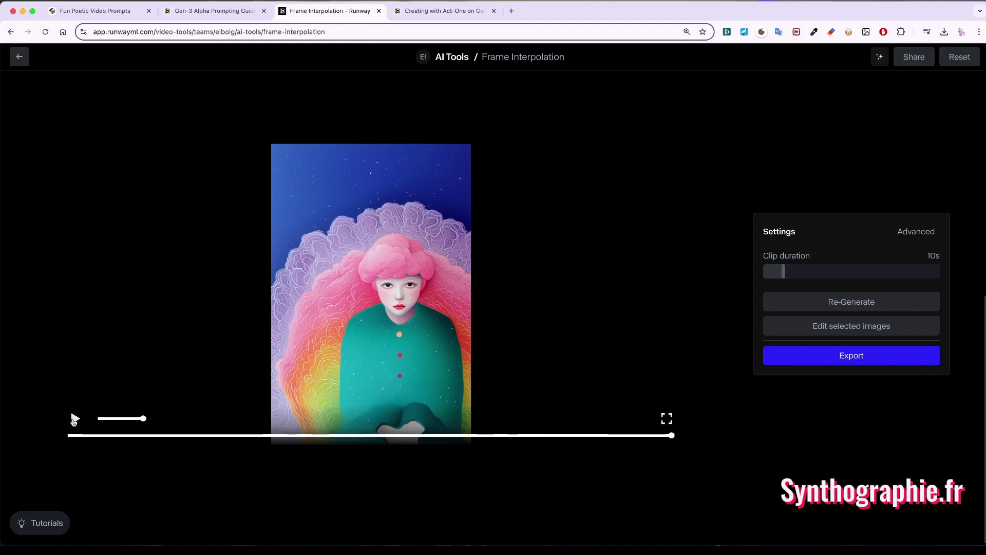
{"action": "left_click", "coordinate": [74, 419]}
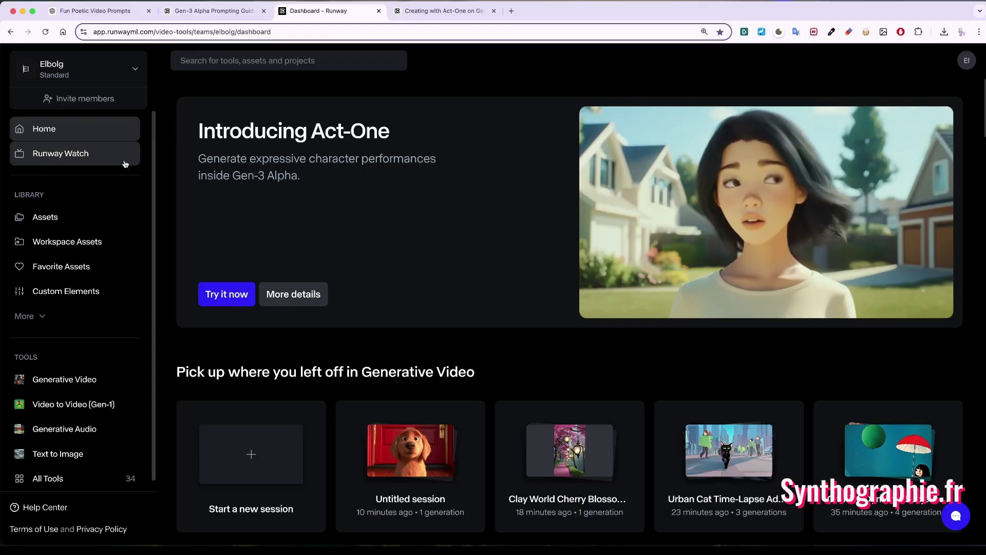
Open the Generative Video tool and load the previous session Chien qui vole from October
{"action": "left_click", "coordinate": [68, 382]}
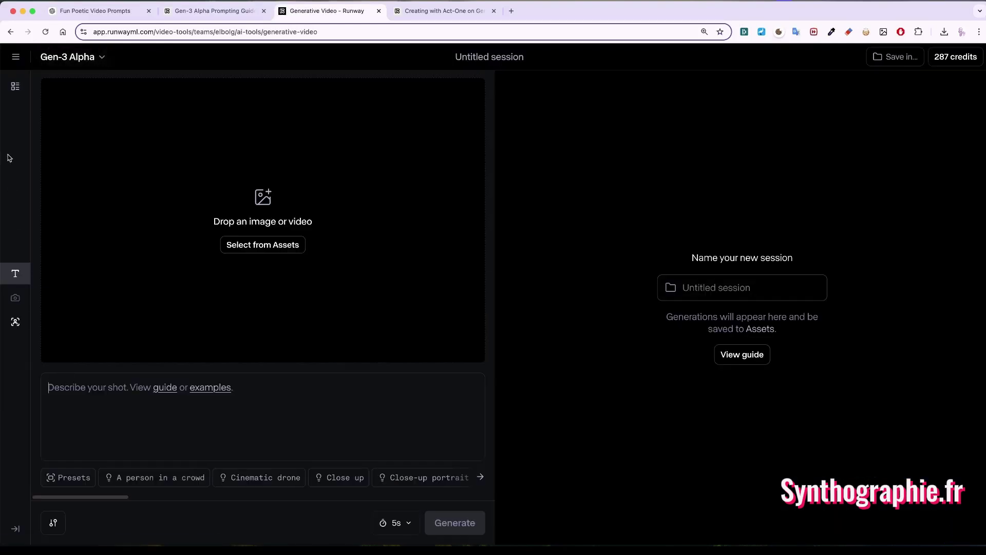
{"action": "left_click", "coordinate": [15, 87]}
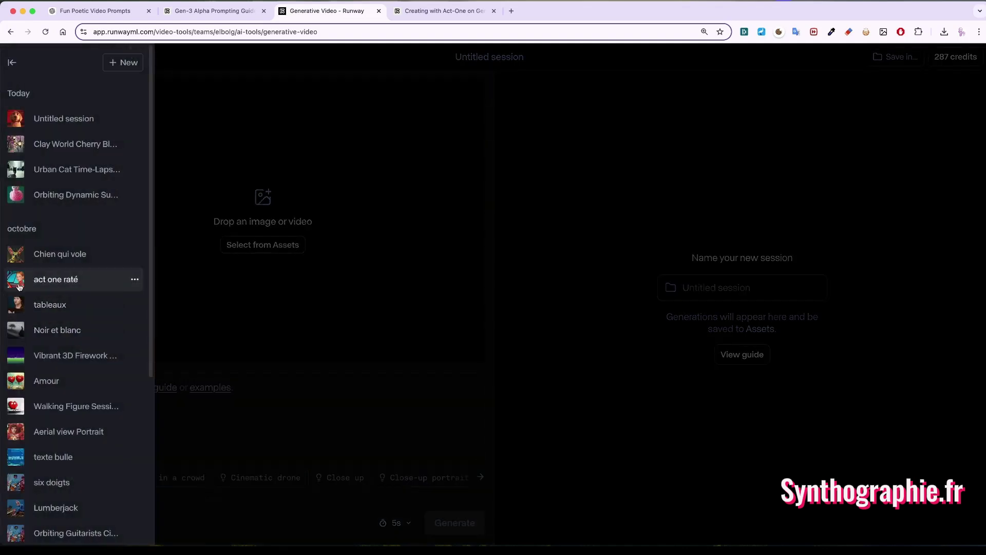
{"action": "scroll", "coordinate": [74, 250], "scroll_direction": "down", "scroll_amount": 1}
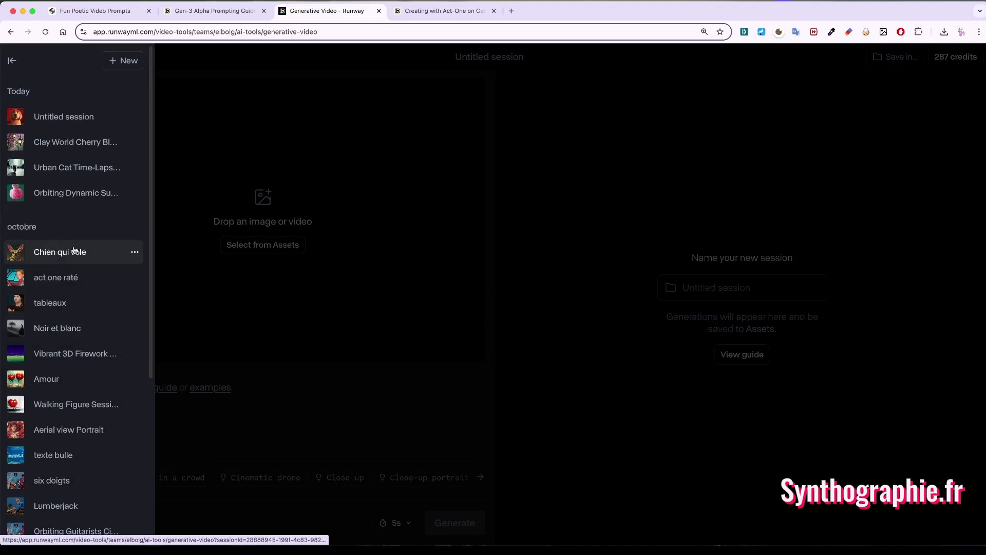
{"action": "left_click", "coordinate": [80, 254]}
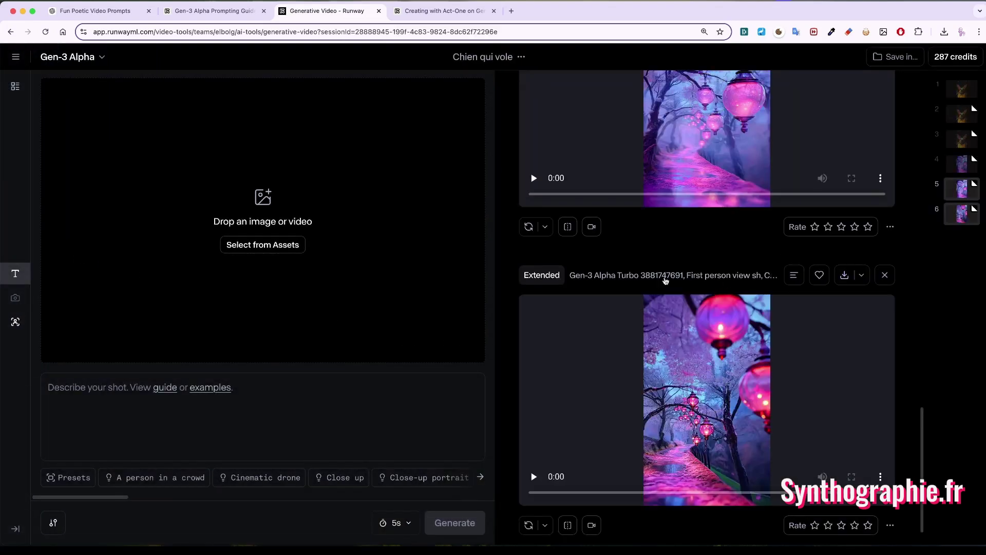
Review the session's three winged-dog videos with their prompts and keyframes, and play the starry night version
{"action": "scroll", "coordinate": [634, 256], "scroll_direction": "up", "scroll_amount": 5}
{"action": "scroll", "coordinate": [634, 236], "scroll_direction": "down", "scroll_amount": 2}
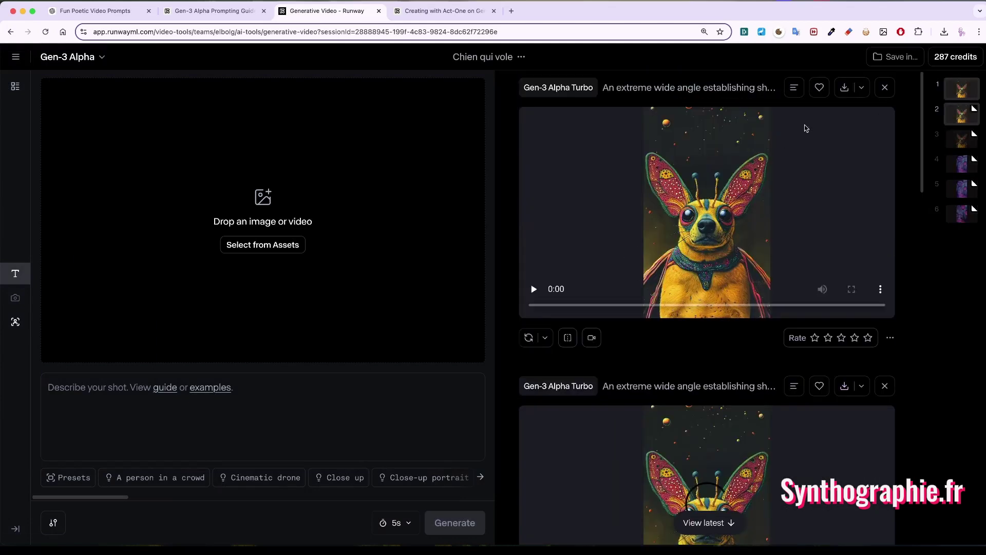
{"action": "left_click", "coordinate": [793, 88]}
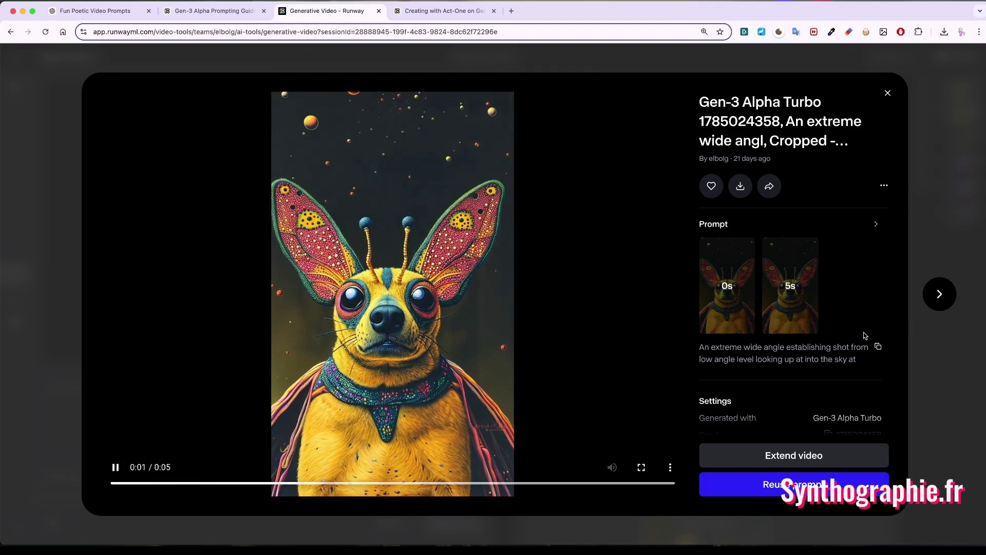
{"action": "left_click", "coordinate": [939, 295]}
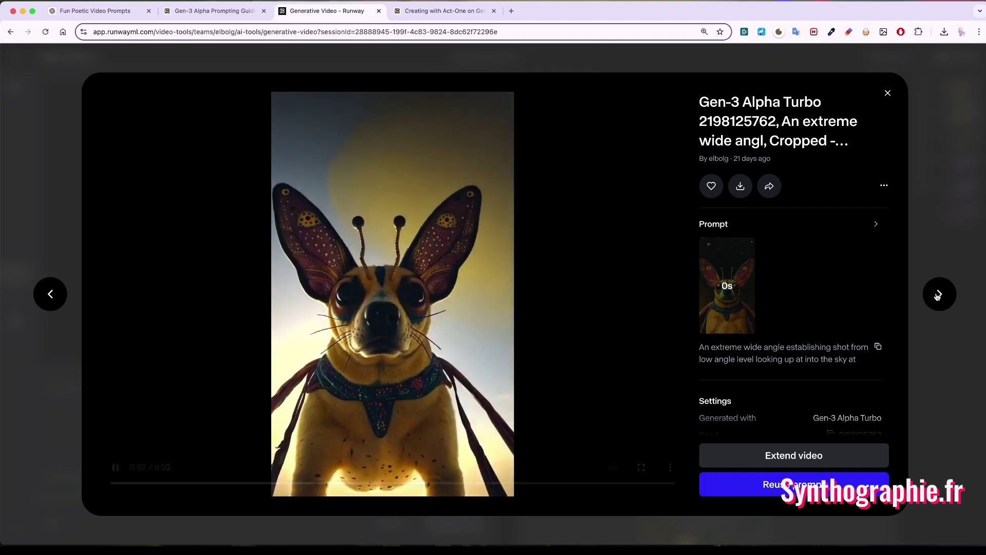
{"action": "left_click", "coordinate": [938, 295]}
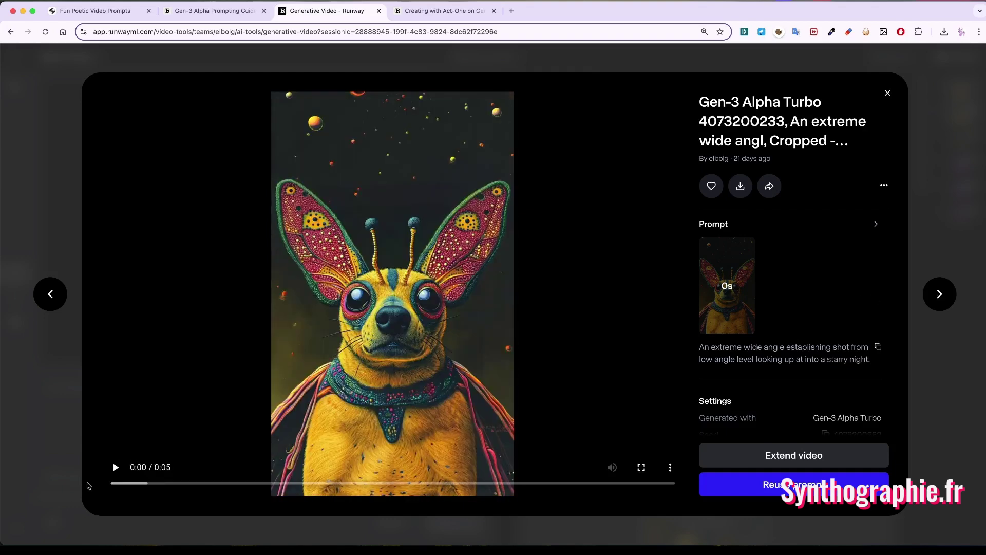
{"action": "left_click", "coordinate": [116, 467]}
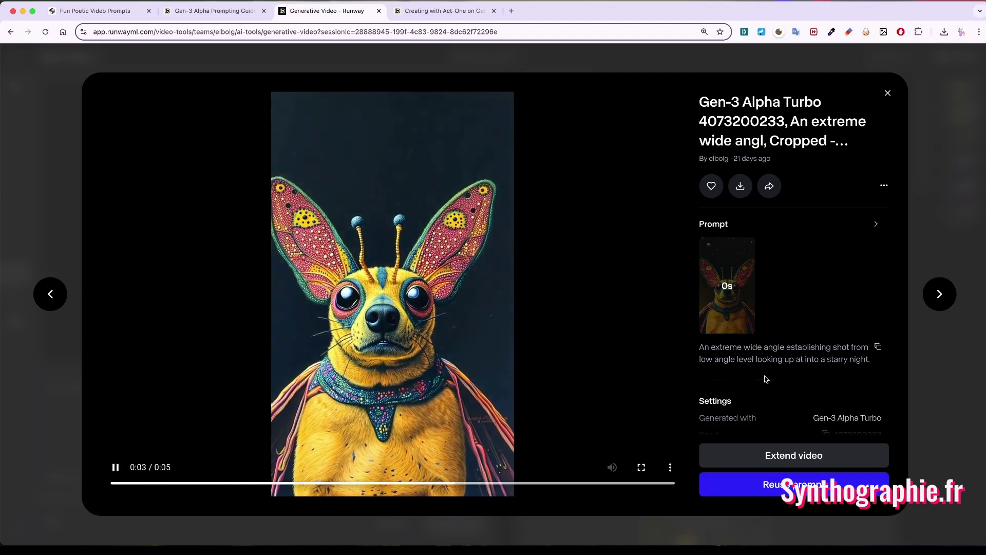
{"action": "scroll", "coordinate": [765, 378], "scroll_direction": "down", "scroll_amount": 2}
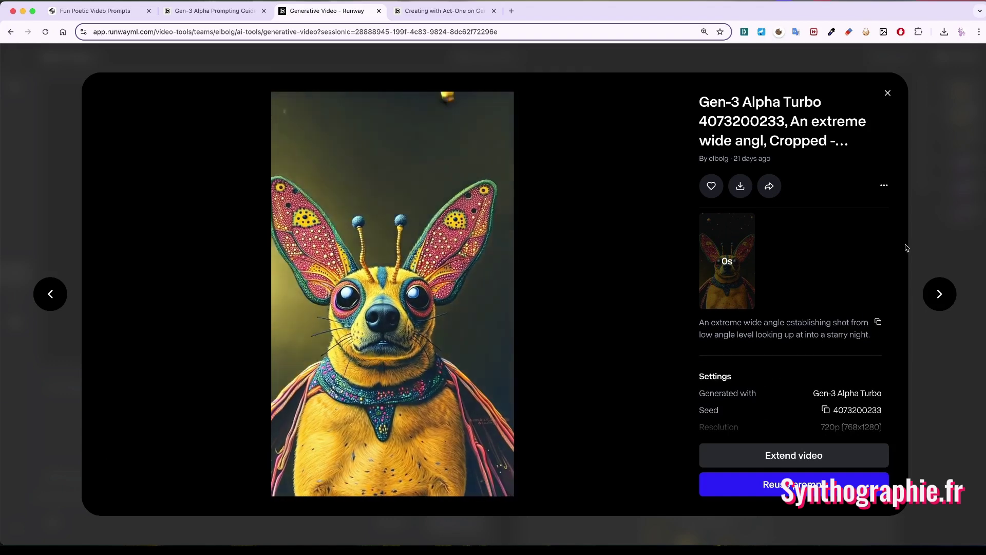
{"action": "left_click", "coordinate": [887, 92]}
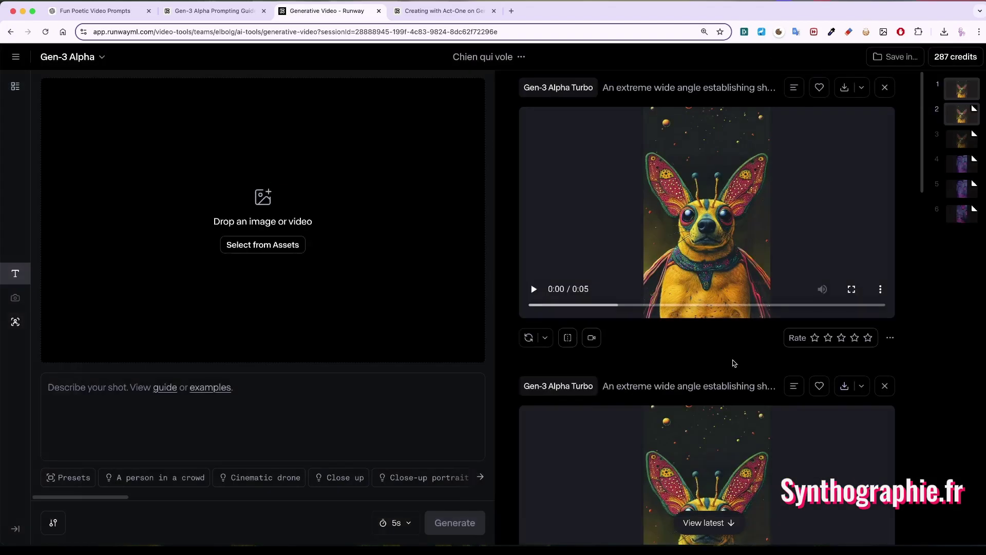
Browse down to the session's cherry blossom path videos and play the first-person lantern shots
{"action": "scroll", "coordinate": [732, 364], "scroll_direction": "down", "scroll_amount": 4}
{"action": "scroll", "coordinate": [732, 364], "scroll_direction": "down", "scroll_amount": 5}
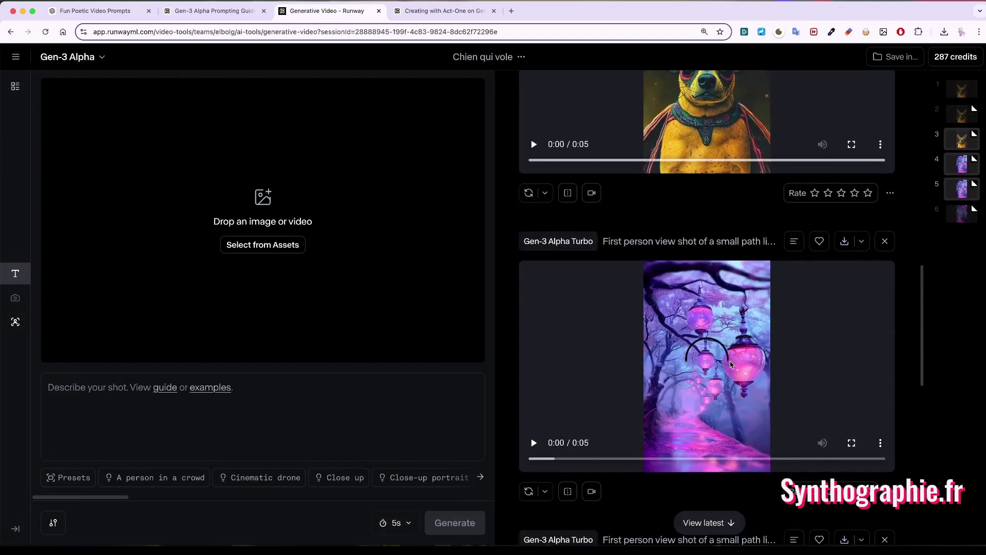
{"action": "scroll", "coordinate": [732, 364], "scroll_direction": "down", "scroll_amount": 1}
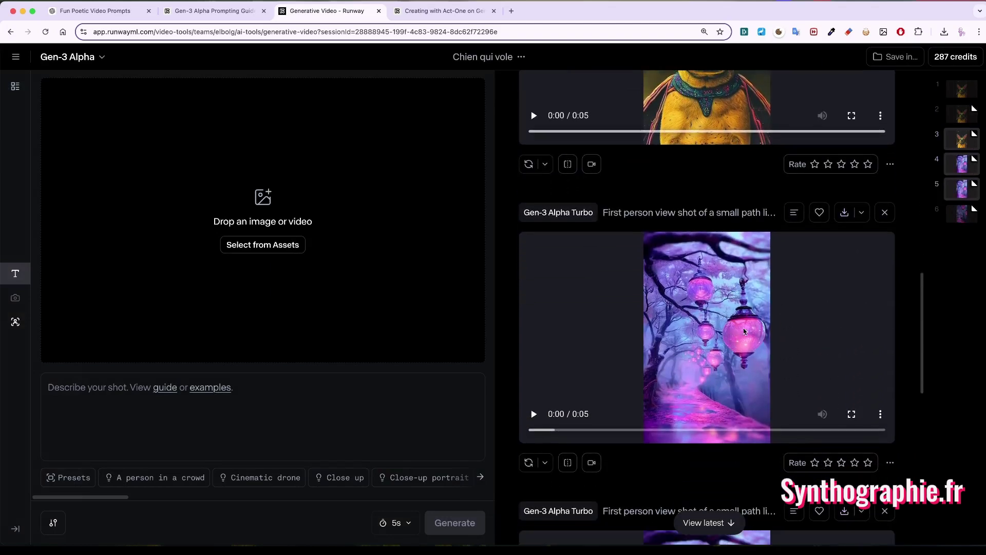
{"action": "scroll", "coordinate": [741, 327], "scroll_direction": "down", "scroll_amount": 1}
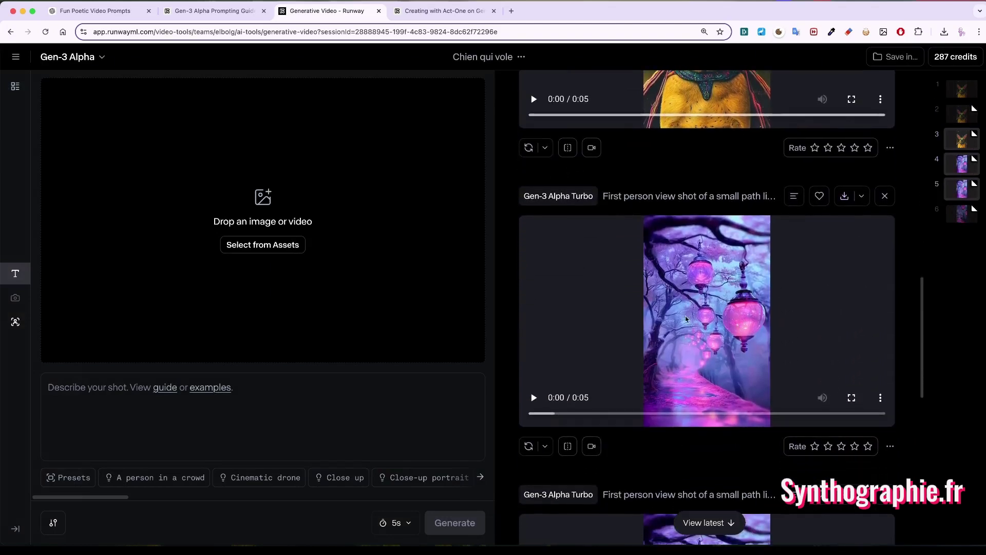
{"action": "left_click", "coordinate": [534, 398]}
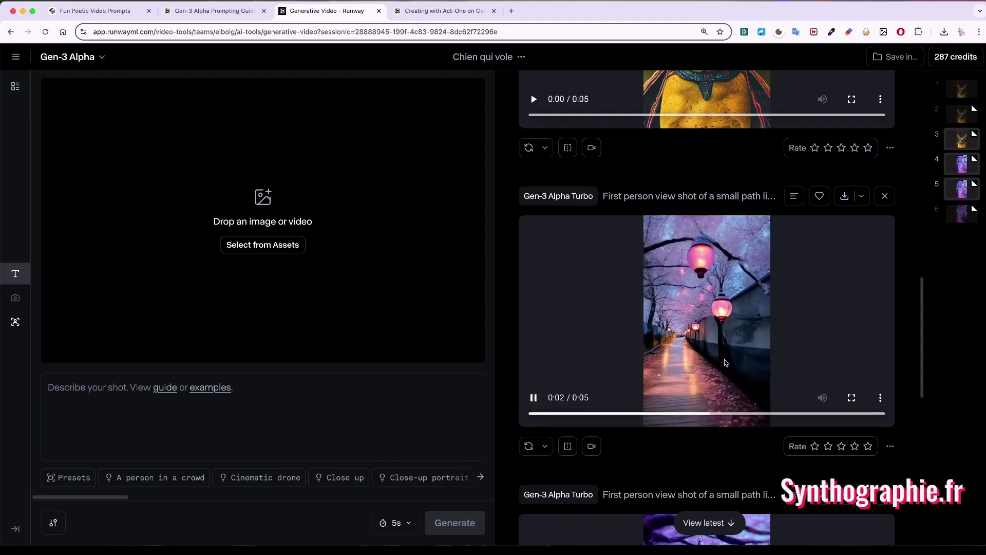
{"action": "scroll", "coordinate": [695, 400], "scroll_direction": "down", "scroll_amount": 1}
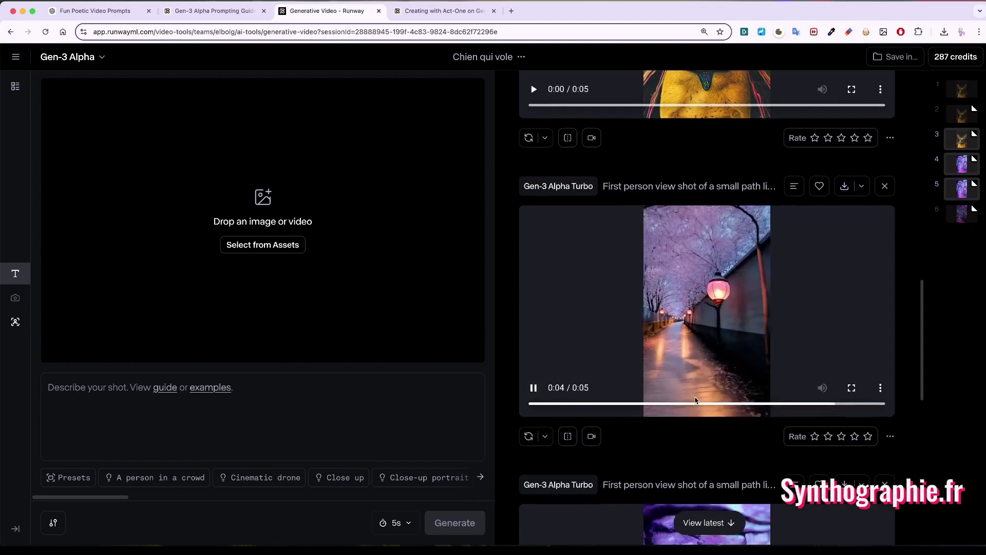
{"action": "scroll", "coordinate": [695, 400], "scroll_direction": "down", "scroll_amount": 5}
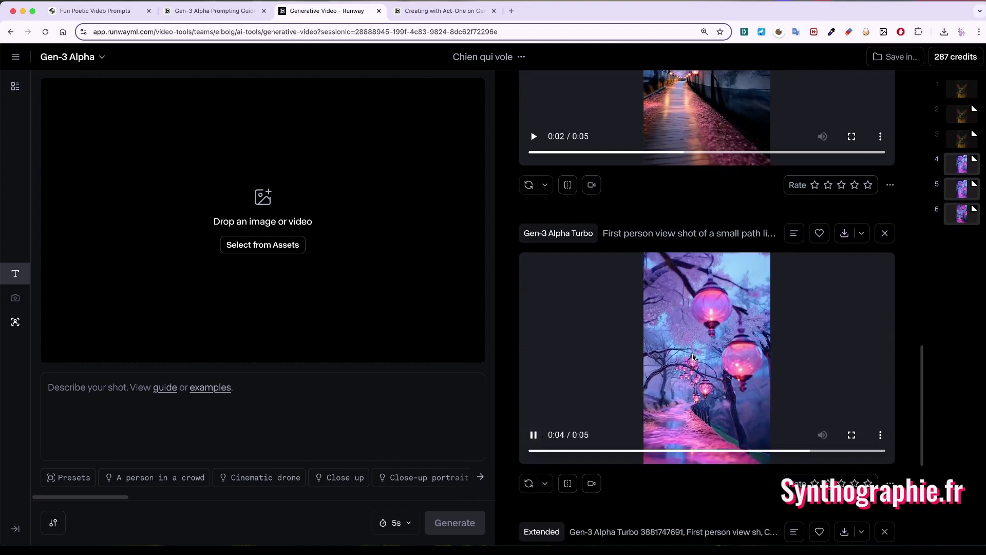
Compare the full prompts of the two Gen-3 Alpha Turbo first-person lantern path videos
{"action": "scroll", "coordinate": [692, 356], "scroll_direction": "up", "scroll_amount": 5}
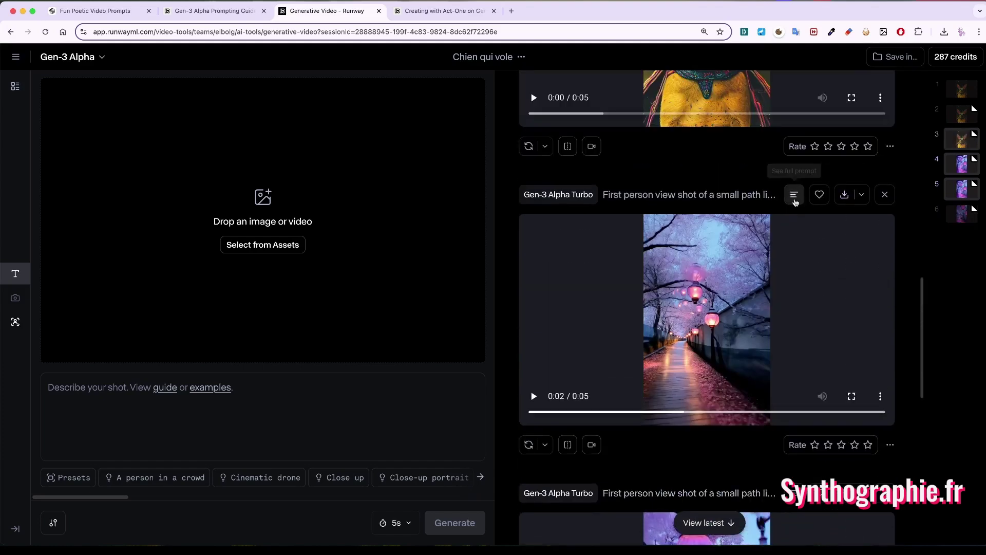
{"action": "left_click", "coordinate": [794, 195]}
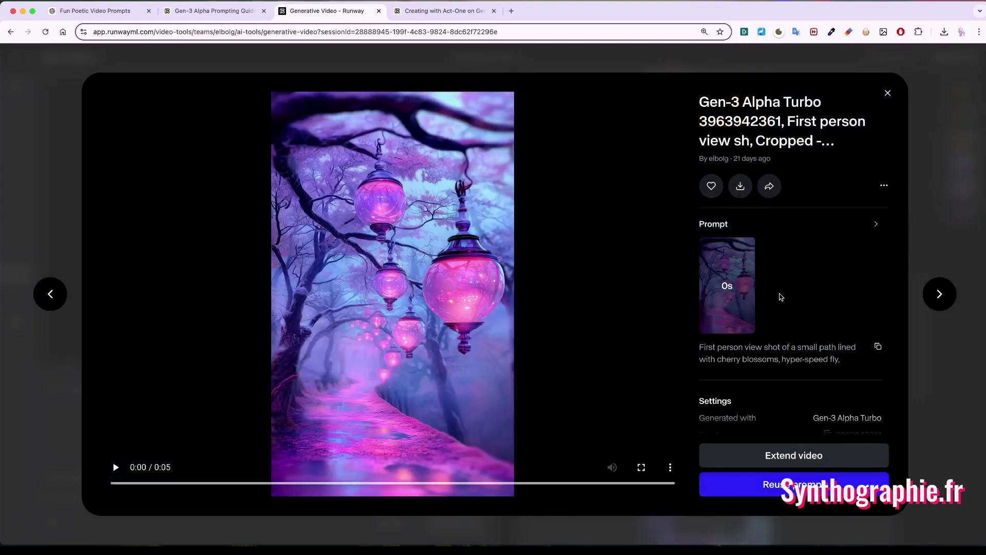
{"action": "scroll", "coordinate": [778, 356], "scroll_direction": "down", "scroll_amount": 2}
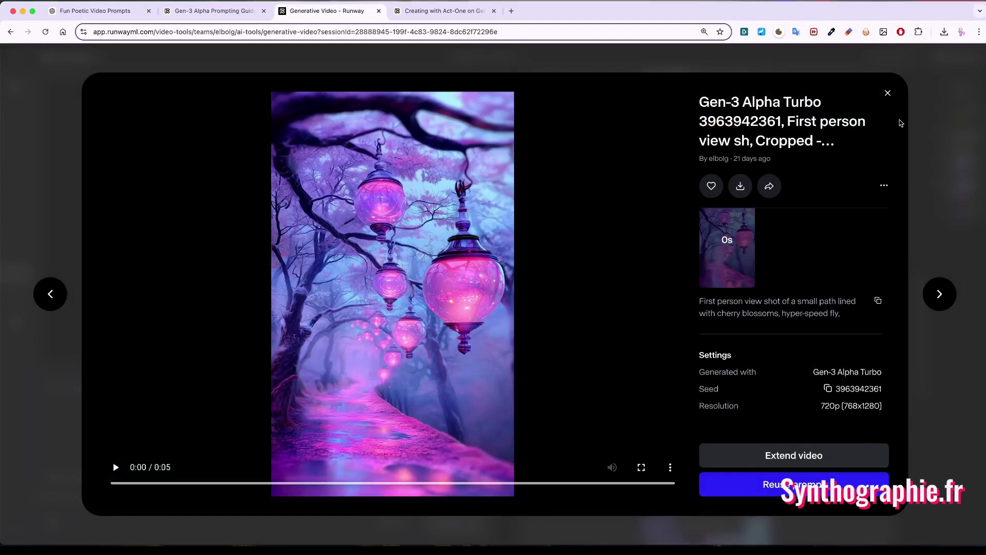
{"action": "left_click", "coordinate": [889, 93]}
{"action": "scroll", "coordinate": [775, 276], "scroll_direction": "down", "scroll_amount": 5}
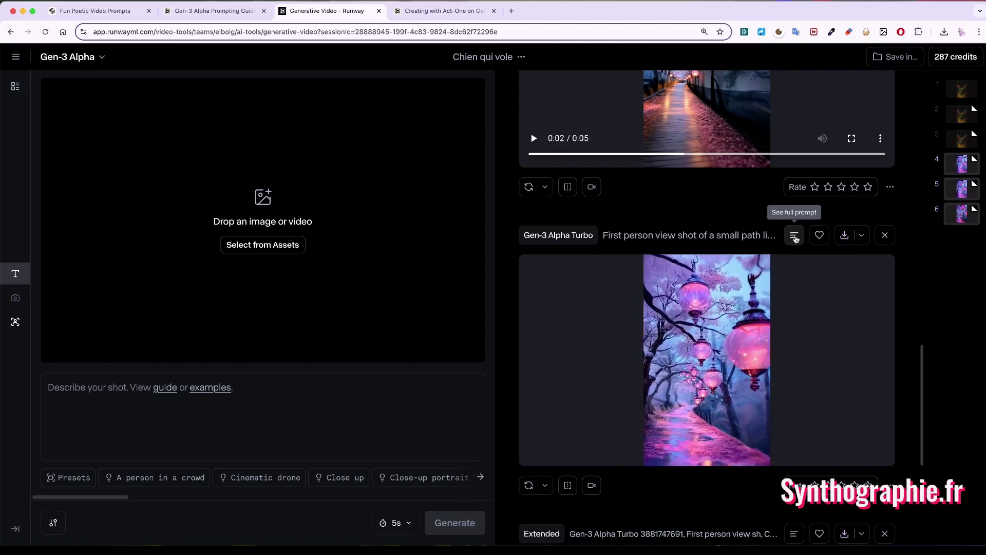
{"action": "left_click", "coordinate": [794, 236]}
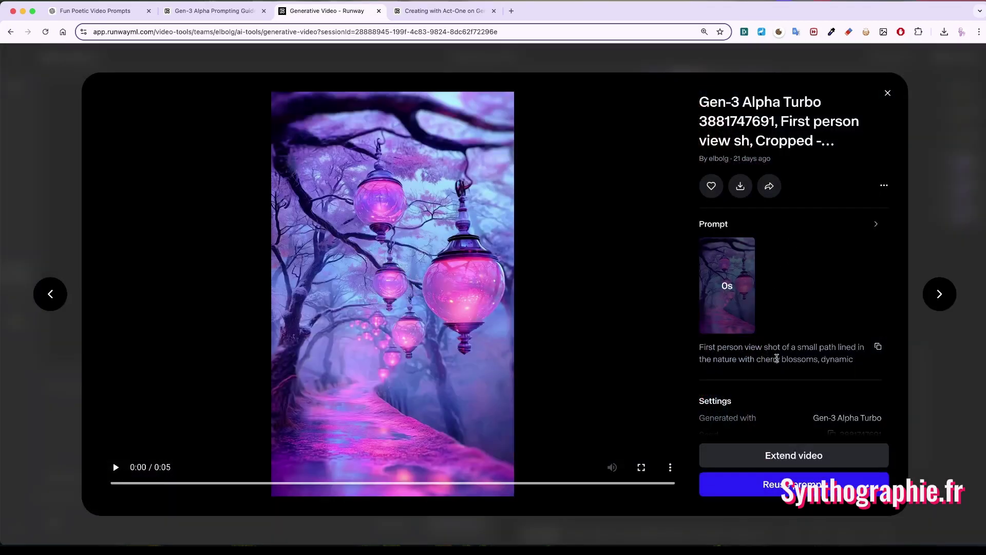
Play the first-person lantern path video in its detail view and watch the session's extended version of it
{"action": "scroll", "coordinate": [795, 359], "scroll_direction": "down", "scroll_amount": 1}
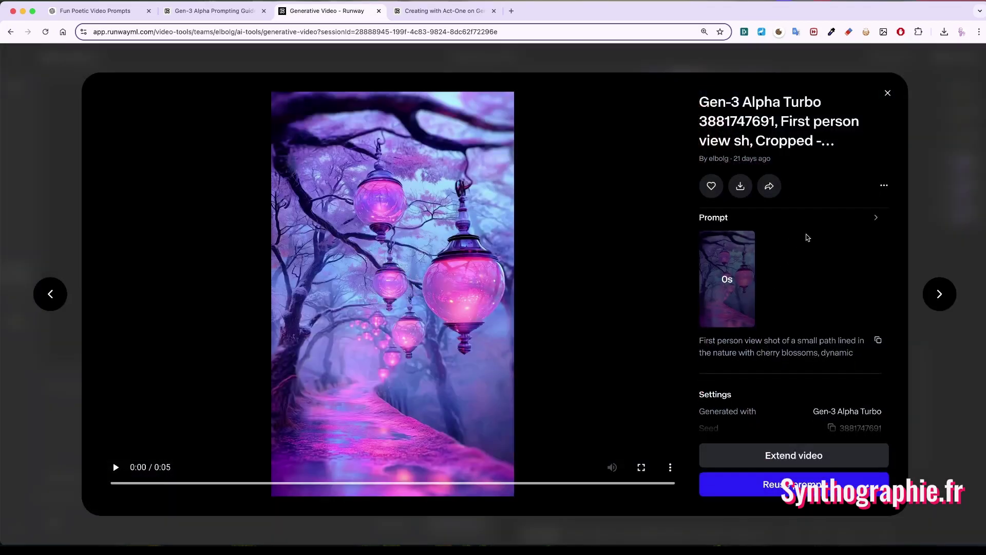
{"action": "left_click", "coordinate": [113, 467]}
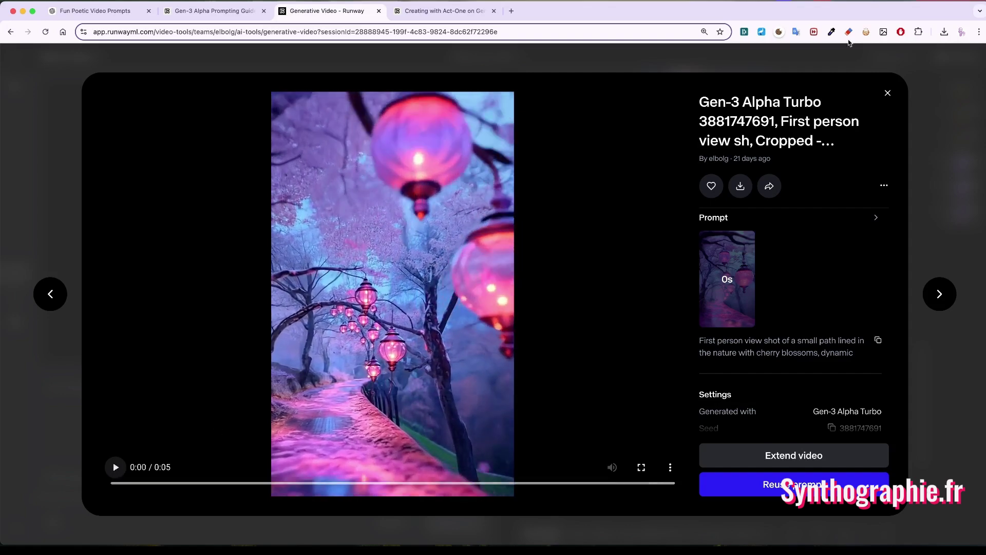
{"action": "left_click", "coordinate": [886, 94]}
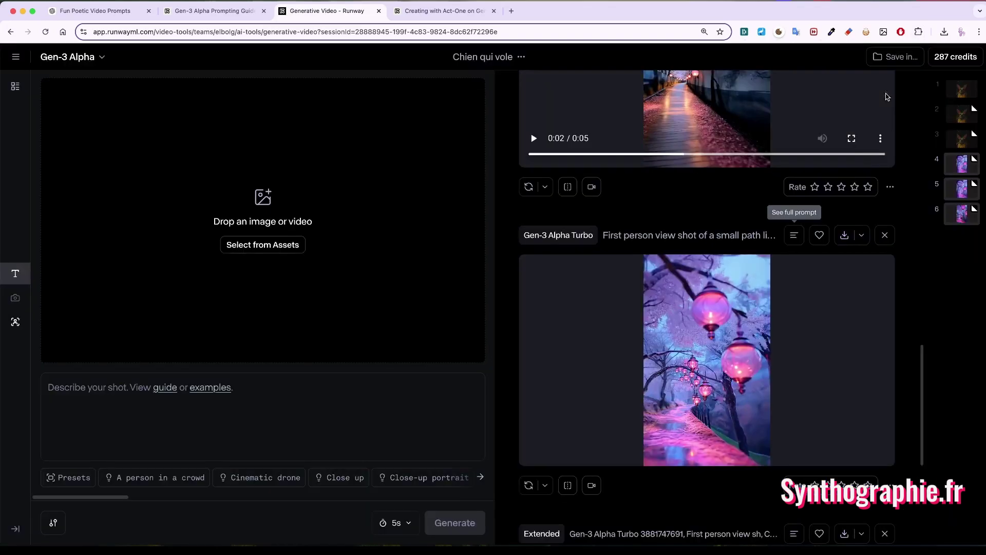
{"action": "scroll", "coordinate": [761, 298], "scroll_direction": "down", "scroll_amount": 5}
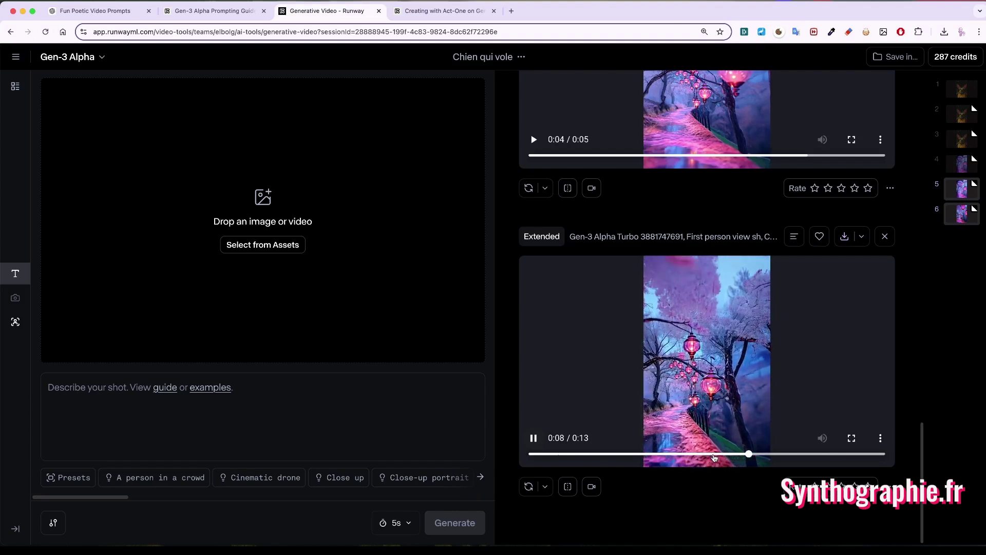
Load the previous session act one raté and play its Act-One video of the woman at the car's steering wheel
{"action": "left_click", "coordinate": [12, 92]}
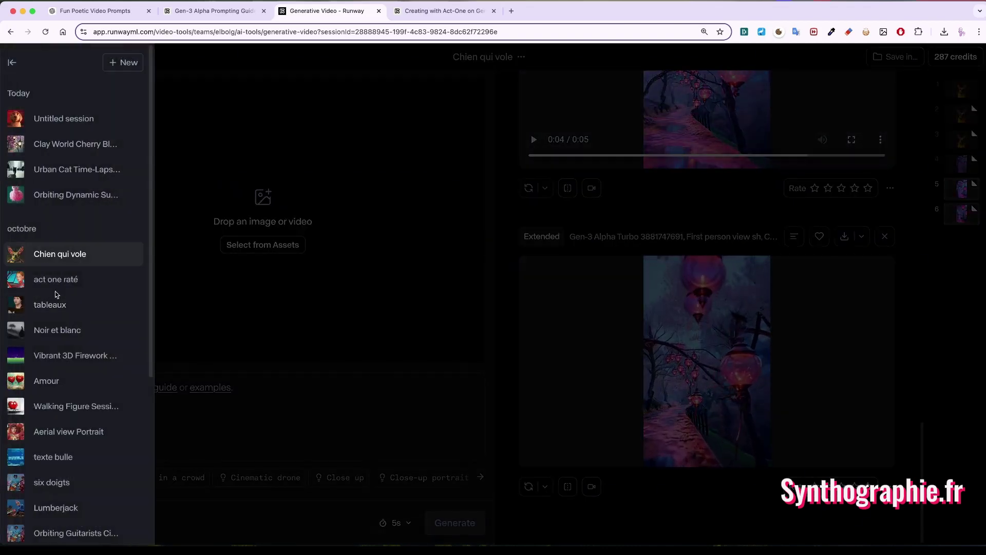
{"action": "left_click", "coordinate": [88, 281]}
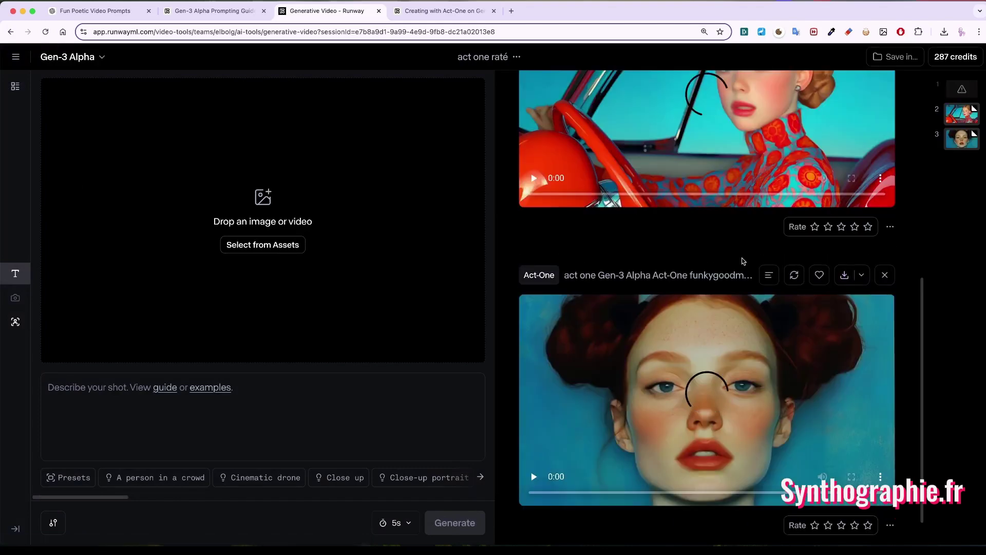
{"action": "scroll", "coordinate": [740, 259], "scroll_direction": "up", "scroll_amount": 5}
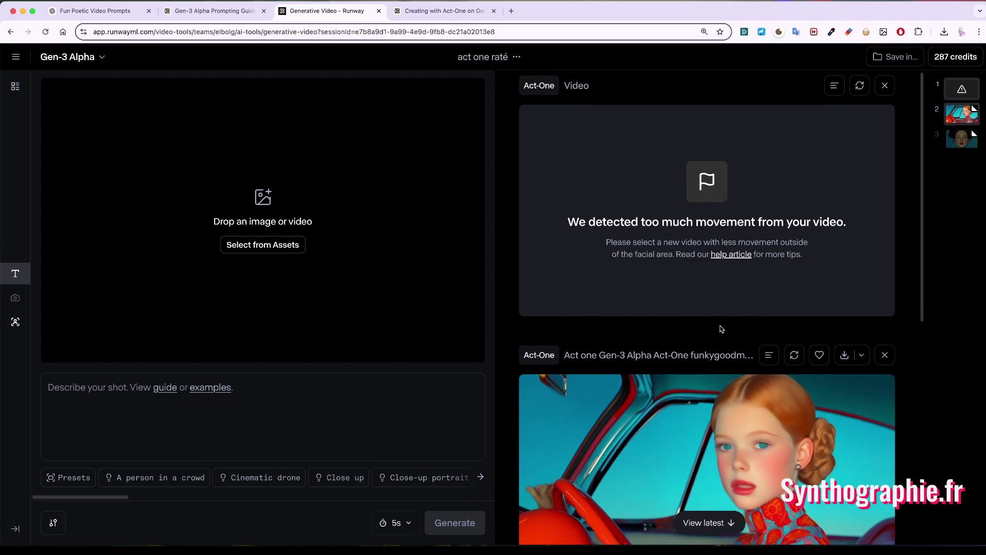
{"action": "scroll", "coordinate": [724, 328], "scroll_direction": "down", "scroll_amount": 3}
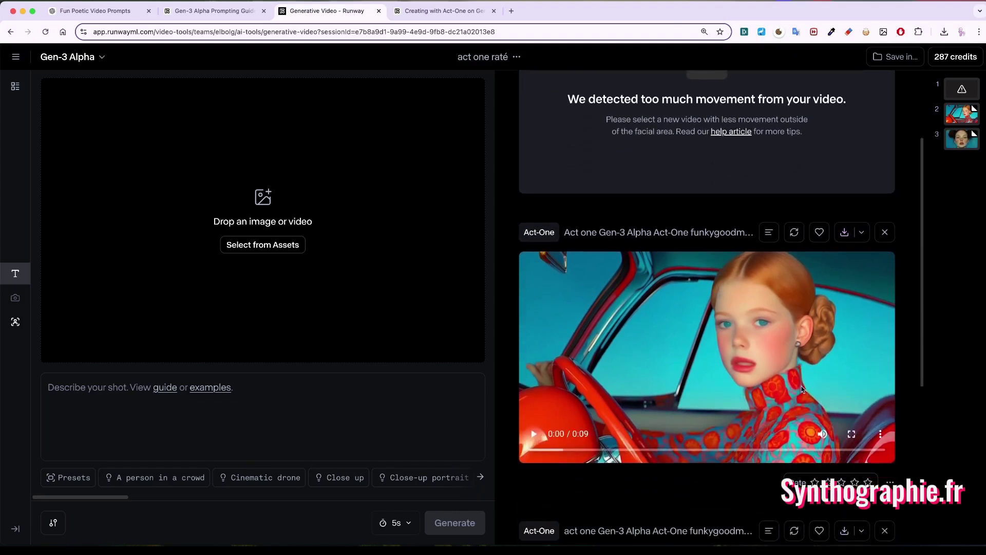
{"action": "scroll", "coordinate": [706, 342], "scroll_direction": "down", "scroll_amount": 1}
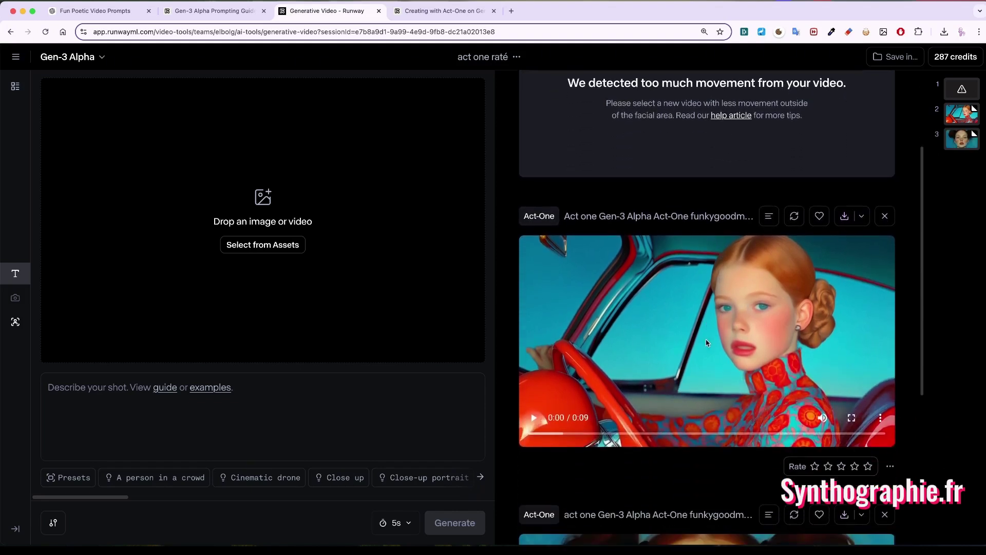
{"action": "left_click", "coordinate": [533, 418]}
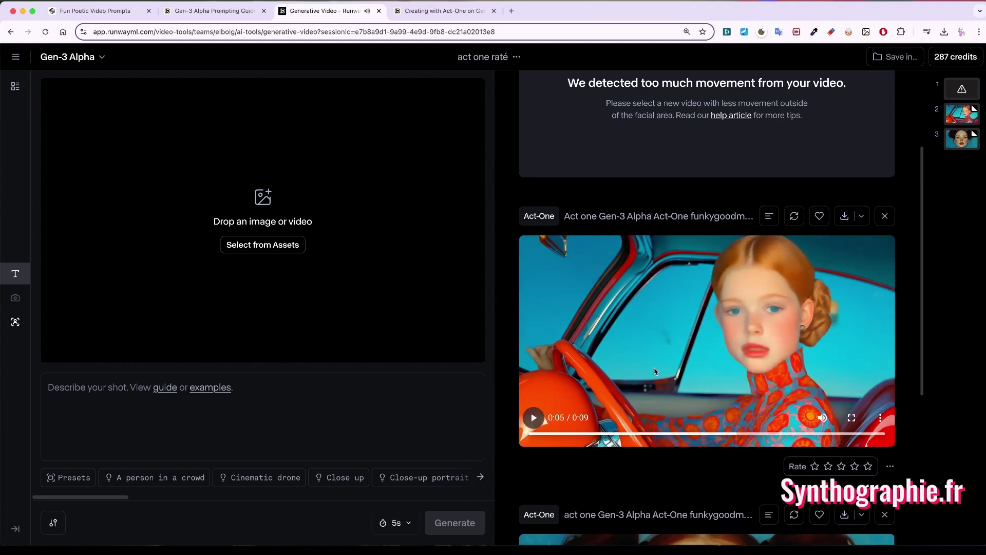
Play the session's Act-One close-up portrait of the red-haired woman with two buns and stop it partway
{"action": "scroll", "coordinate": [654, 371], "scroll_direction": "down", "scroll_amount": 5}
{"action": "scroll", "coordinate": [655, 371], "scroll_direction": "down", "scroll_amount": 2}
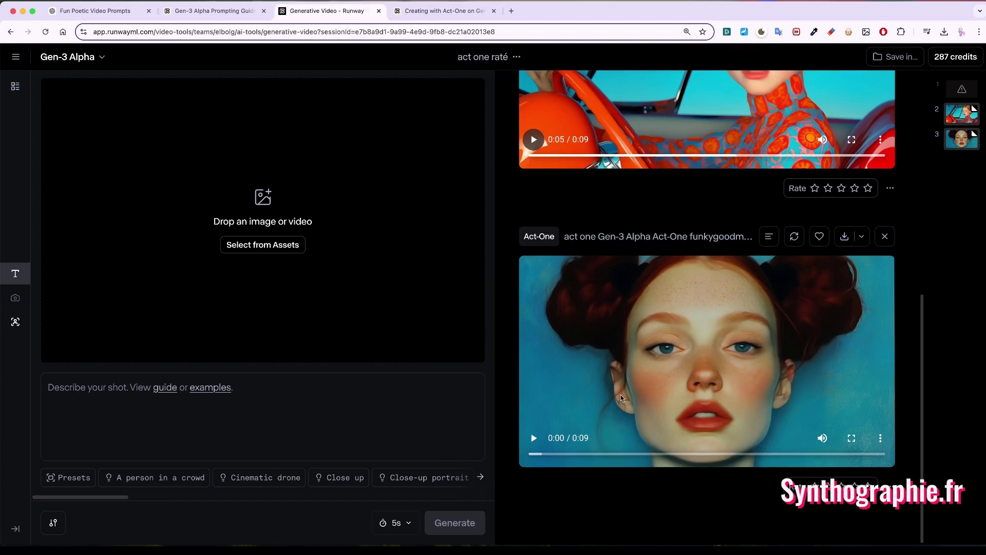
{"action": "left_click", "coordinate": [533, 439]}
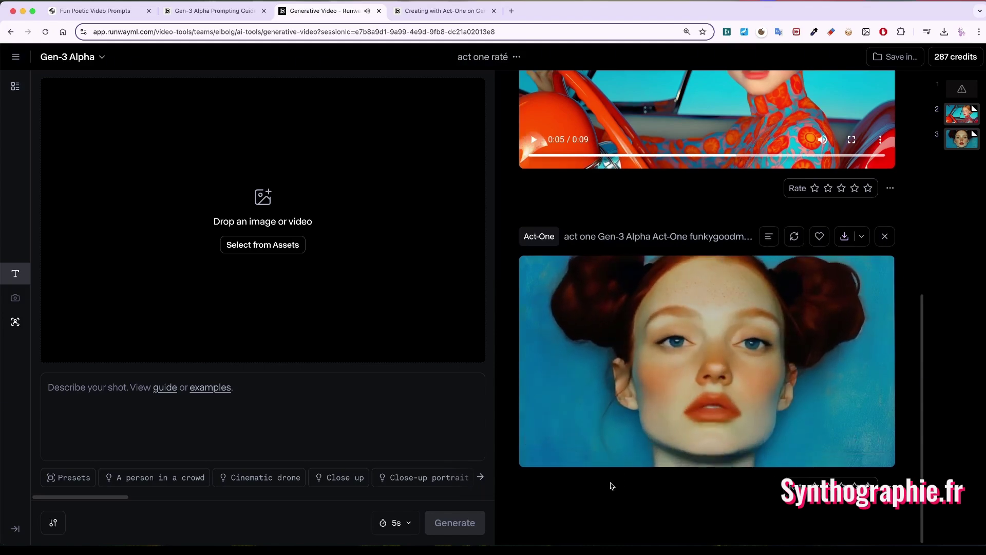
{"action": "left_click", "coordinate": [534, 438]}
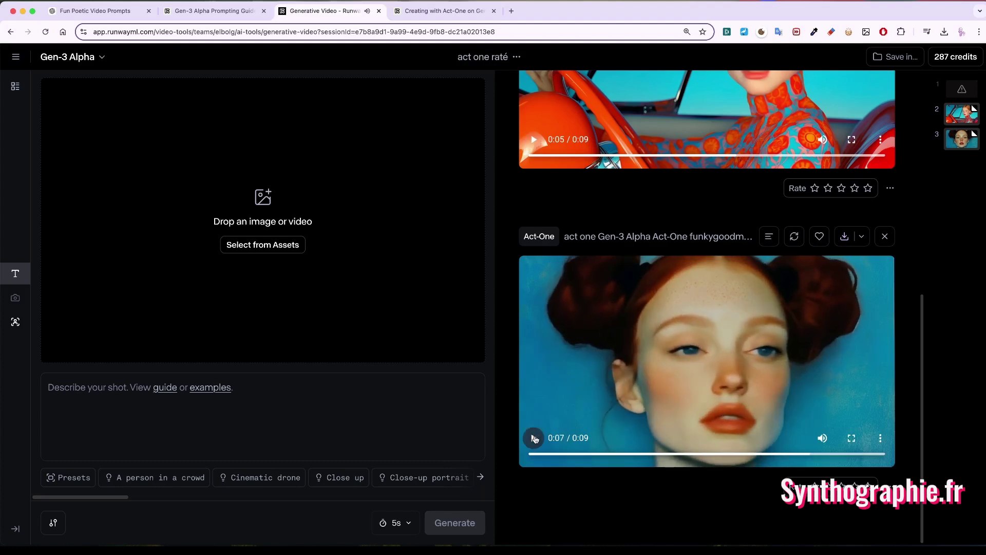
Load the tableaux session, play its first video of the man crushing a mosquito and view the full prompt
{"action": "left_click", "coordinate": [15, 88]}
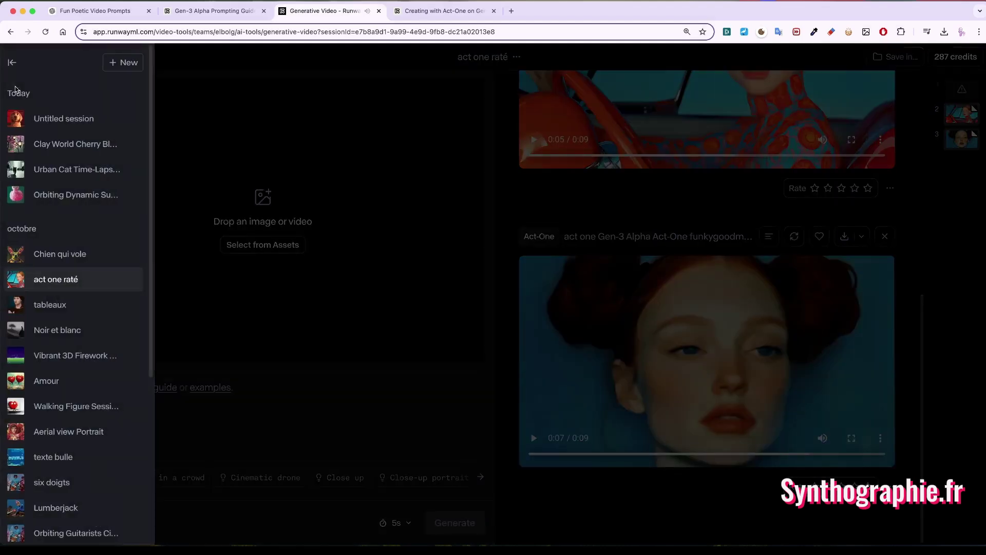
{"action": "left_click", "coordinate": [72, 306]}
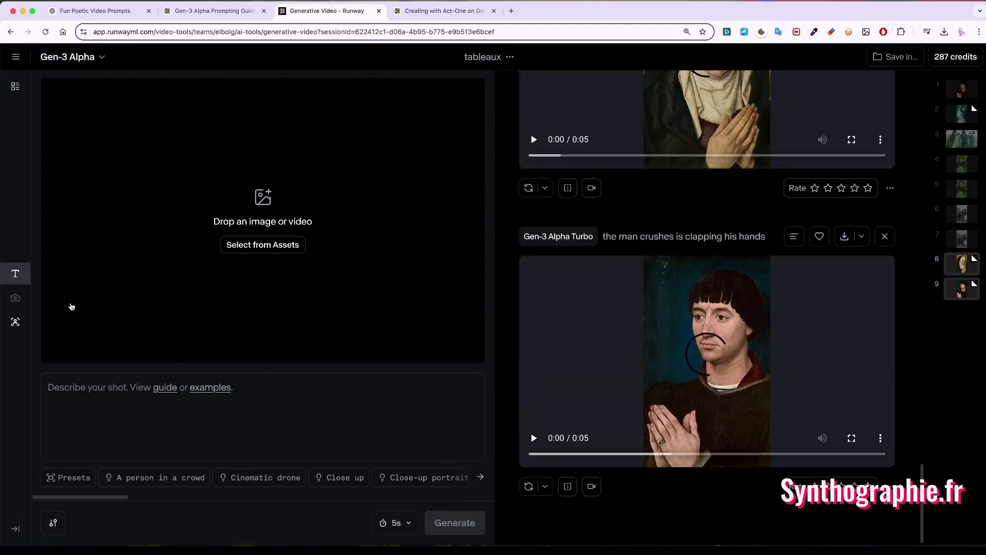
{"action": "scroll", "coordinate": [716, 274], "scroll_direction": "up", "scroll_amount": 15}
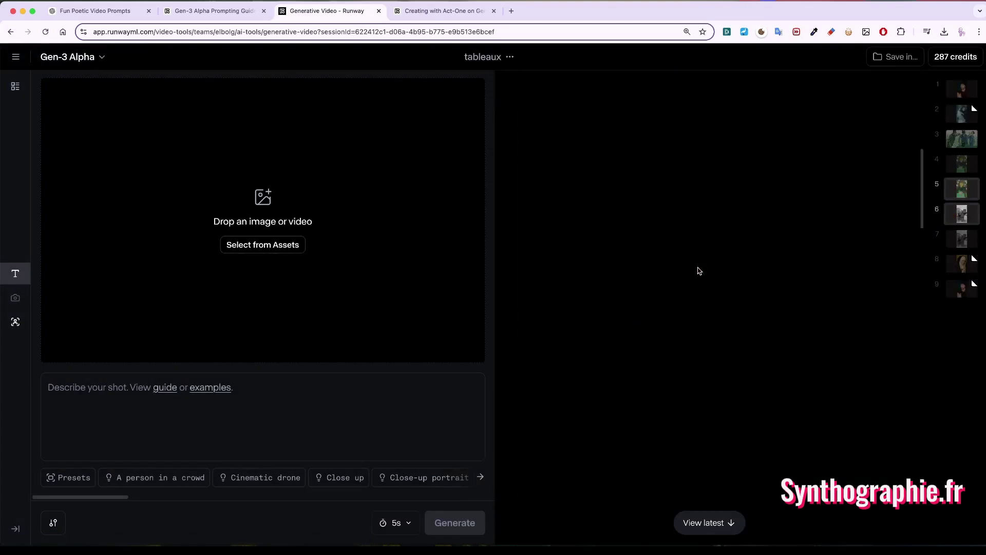
{"action": "scroll", "coordinate": [699, 271], "scroll_direction": "up", "scroll_amount": 10}
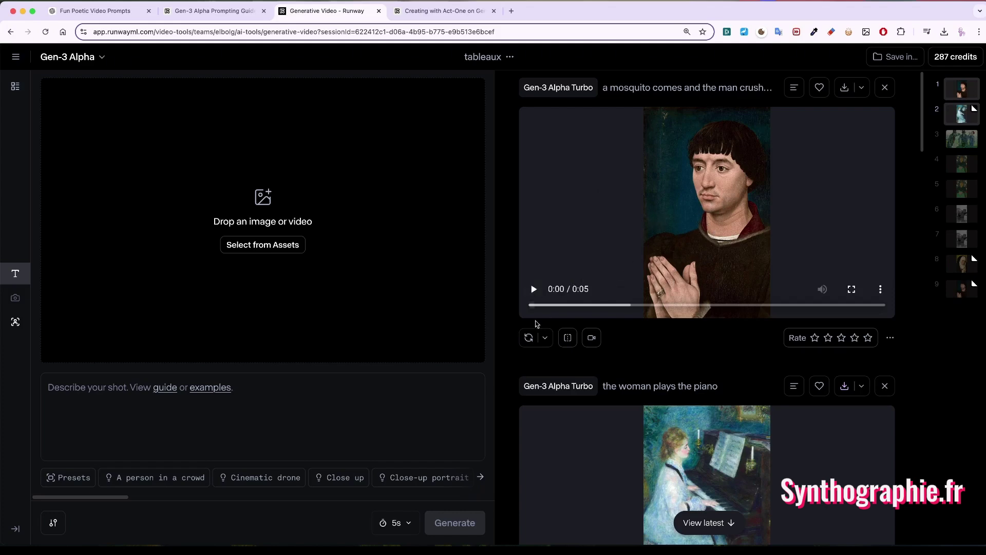
{"action": "left_click", "coordinate": [532, 289]}
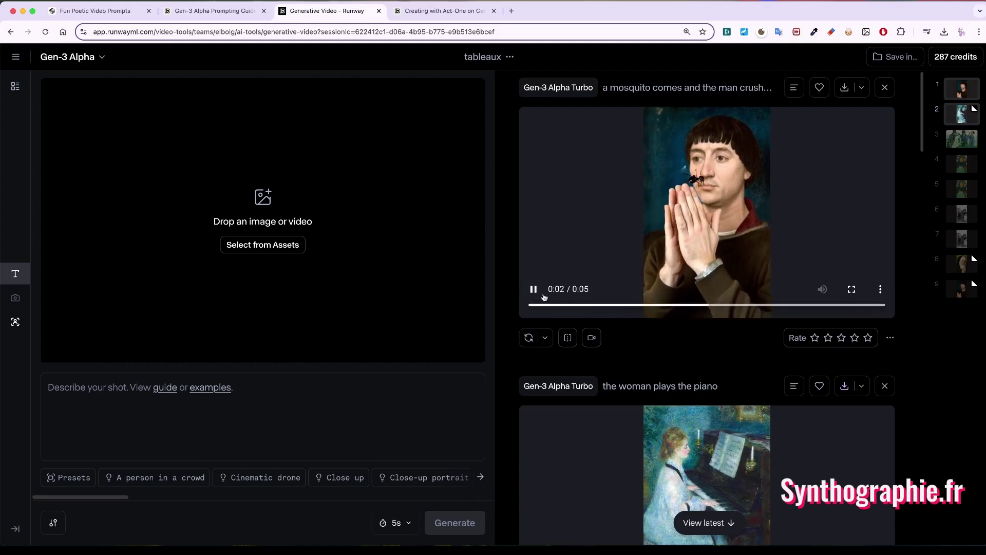
{"action": "left_click", "coordinate": [793, 87]}
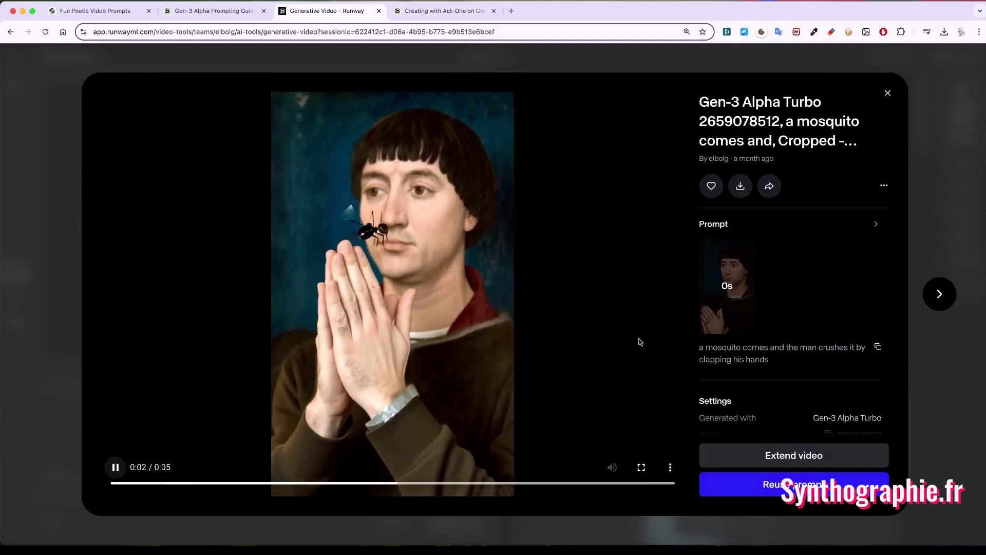
Step through the detail views of the piano player, the drinkers and the seated woman painting videos with their prompts
{"action": "left_click", "coordinate": [941, 294]}
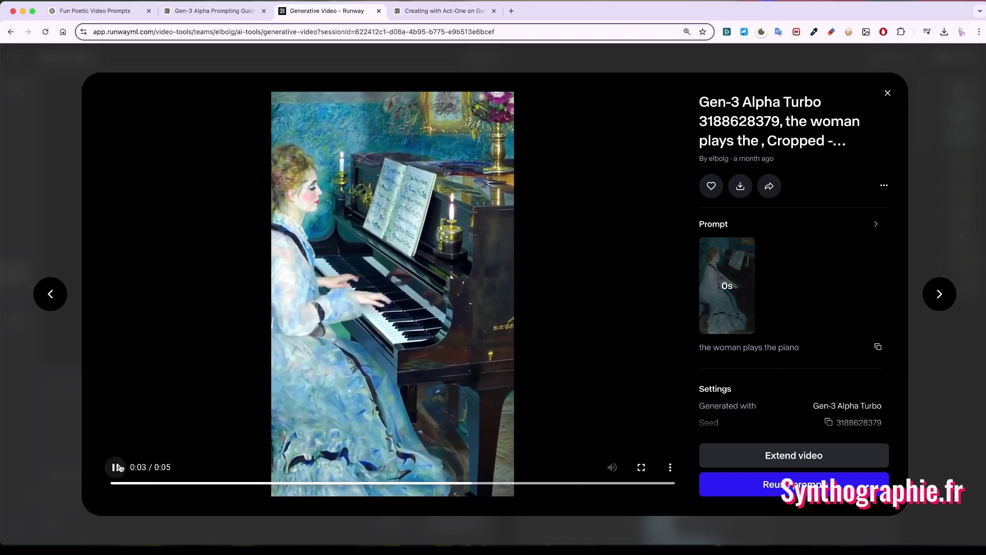
{"action": "left_click", "coordinate": [941, 292]}
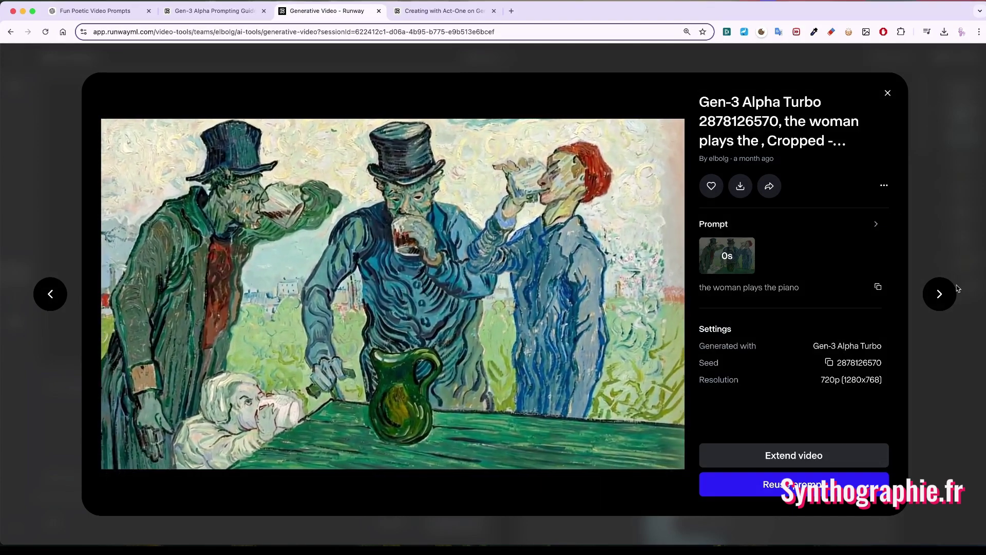
{"action": "left_click", "coordinate": [939, 296]}
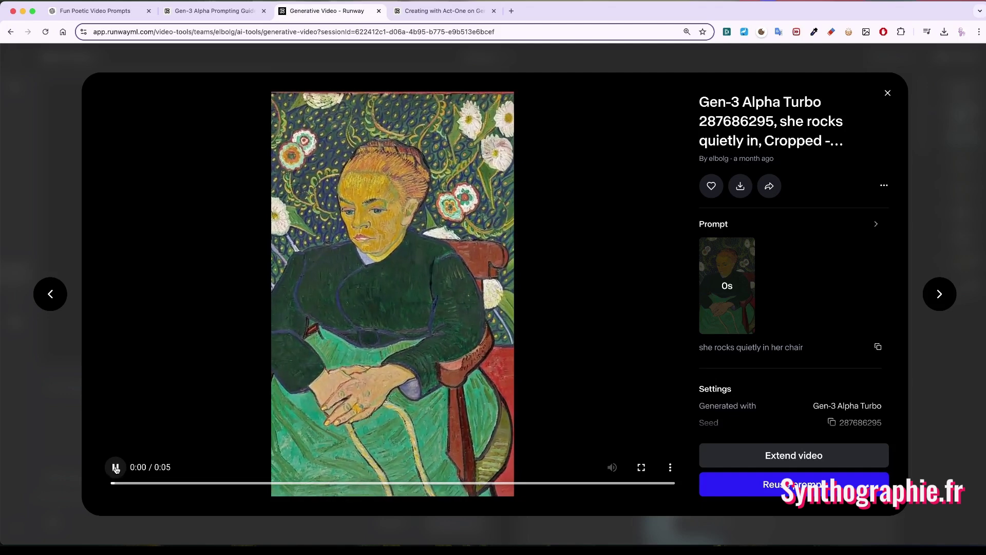
{"action": "left_click", "coordinate": [939, 293]}
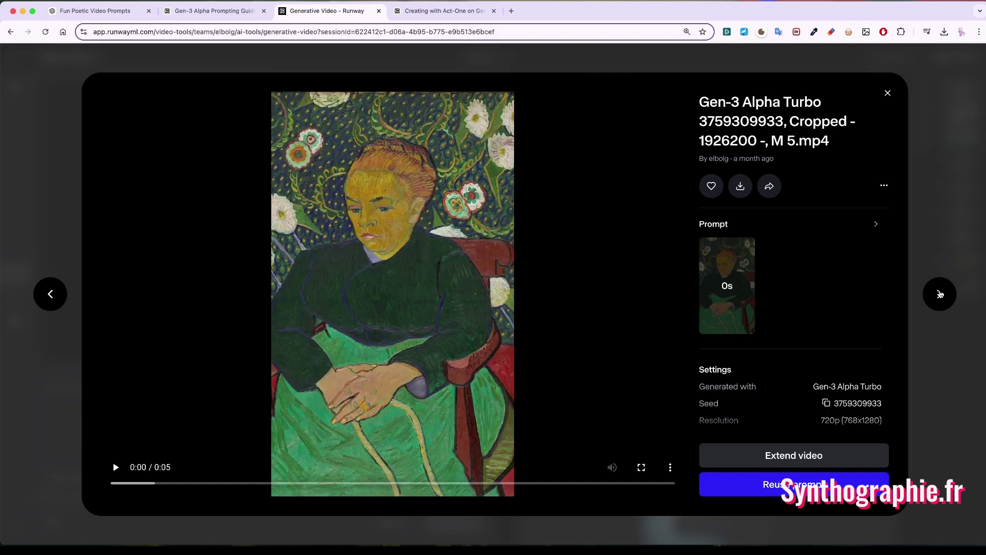
Play and compare the two black-and-white videos of the man carrying suitcases in water, without a prompt and with one
{"action": "left_click", "coordinate": [939, 294]}
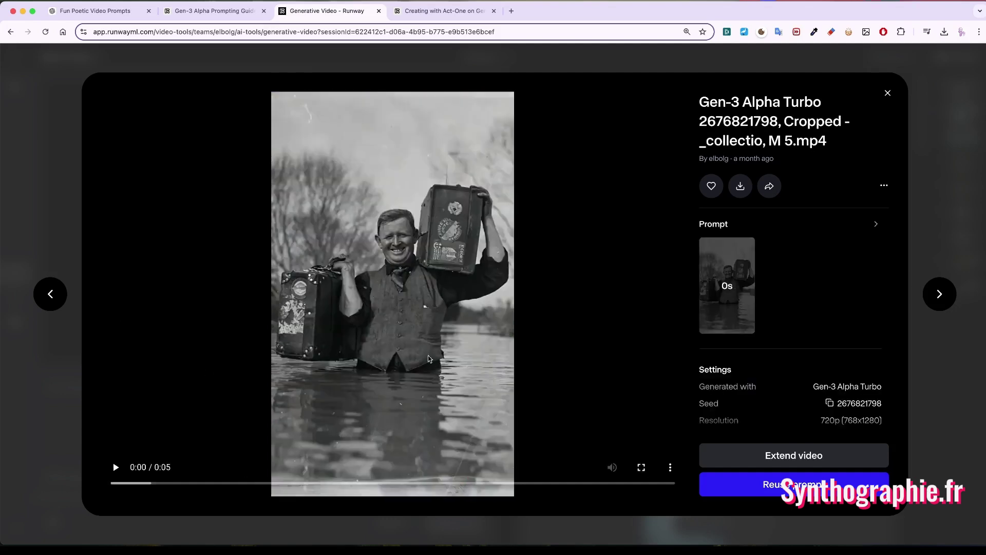
{"action": "left_click", "coordinate": [115, 467]}
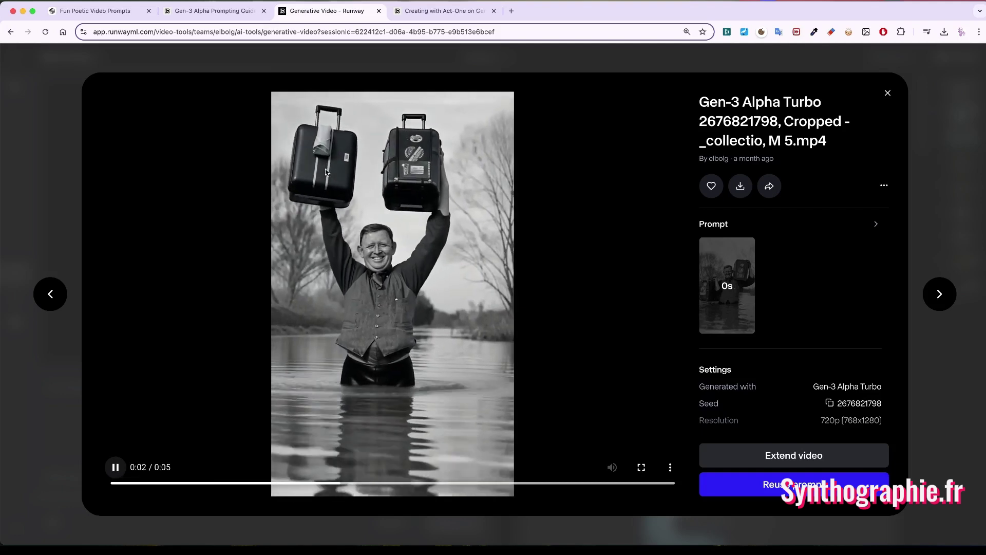
{"action": "left_click", "coordinate": [940, 295]}
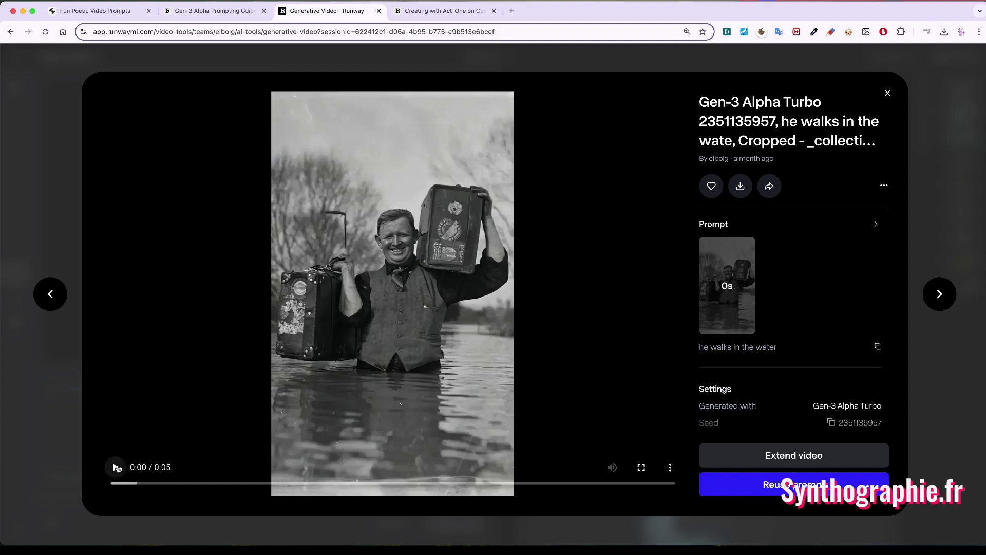
{"action": "left_click", "coordinate": [116, 466]}
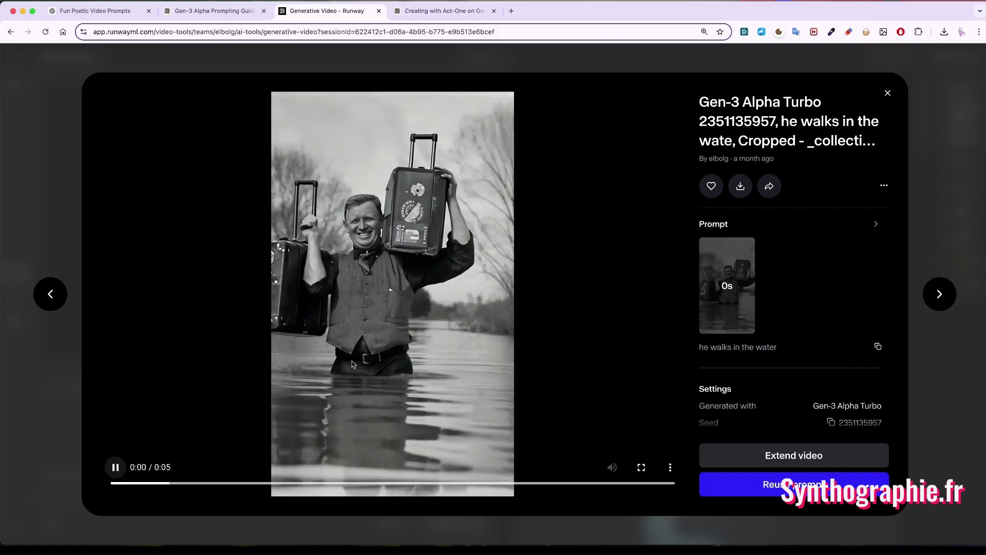
Return to the tableaux session's results and review its last videos of the veiled praying woman and the clapping man
{"action": "left_click", "coordinate": [887, 93]}
{"action": "scroll", "coordinate": [722, 361], "scroll_direction": "down", "scroll_amount": 15}
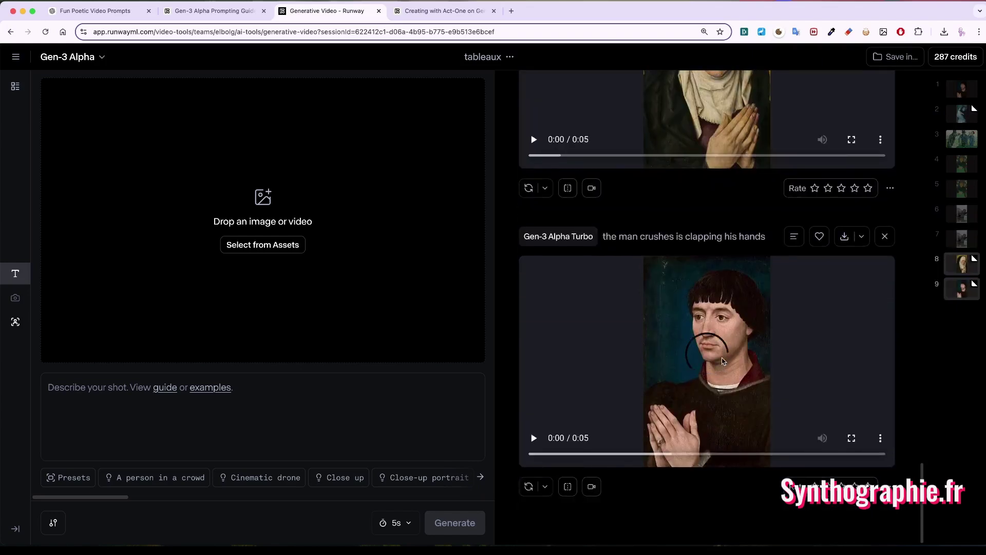
{"action": "scroll", "coordinate": [721, 361], "scroll_direction": "up", "scroll_amount": 2}
{"action": "scroll", "coordinate": [722, 361], "scroll_direction": "up", "scroll_amount": 2}
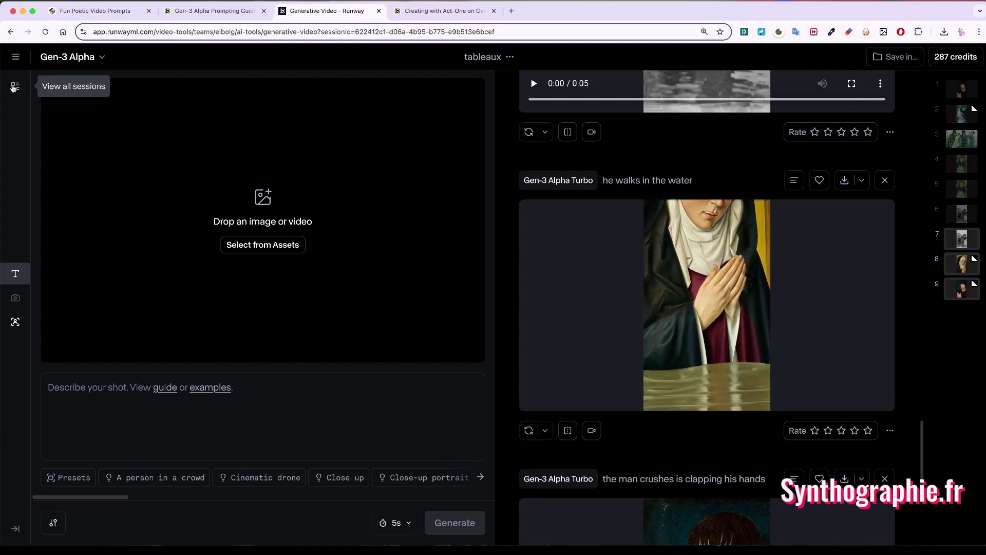
Load the Noir et blanc session, play its dynamic motion video of the woman in black and browse to the second video
{"action": "left_click", "coordinate": [15, 87]}
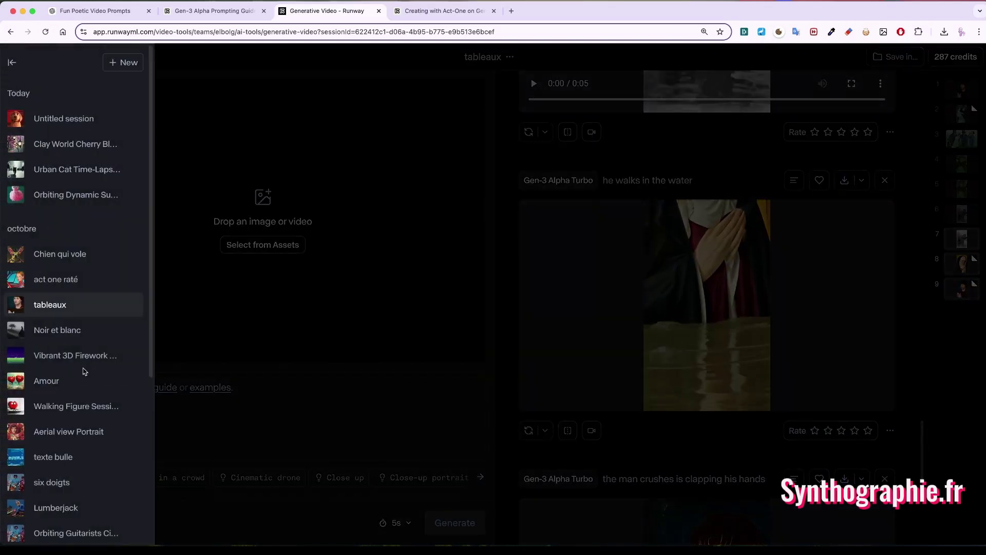
{"action": "scroll", "coordinate": [77, 352], "scroll_direction": "down", "scroll_amount": 2}
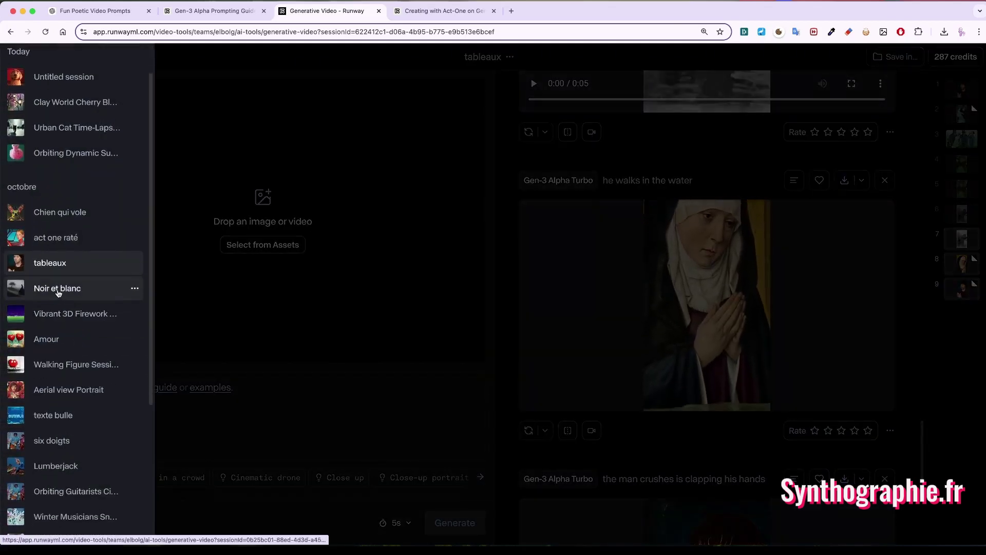
{"action": "left_click", "coordinate": [58, 290]}
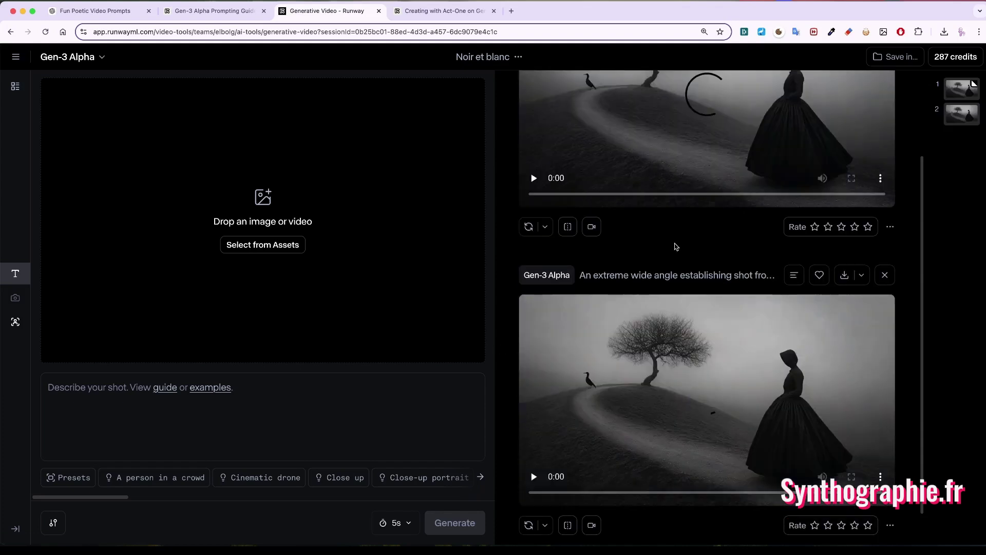
{"action": "scroll", "coordinate": [668, 273], "scroll_direction": "up", "scroll_amount": 3}
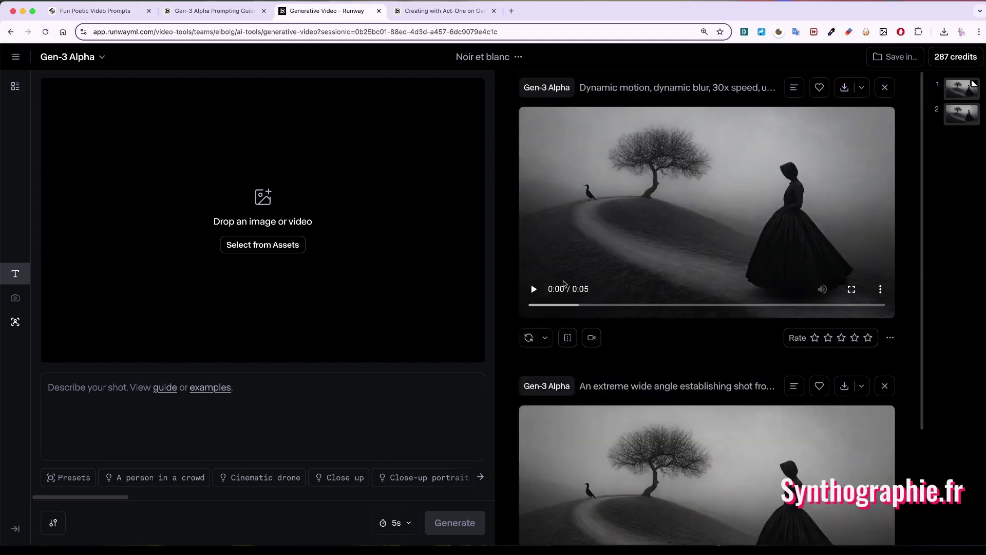
{"action": "left_click", "coordinate": [535, 291]}
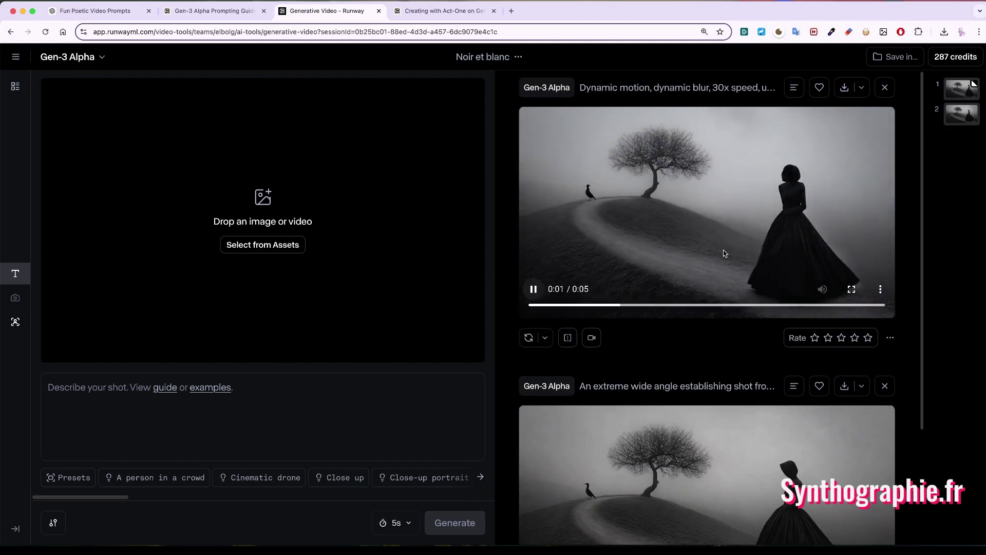
{"action": "scroll", "coordinate": [723, 249], "scroll_direction": "down", "scroll_amount": 3}
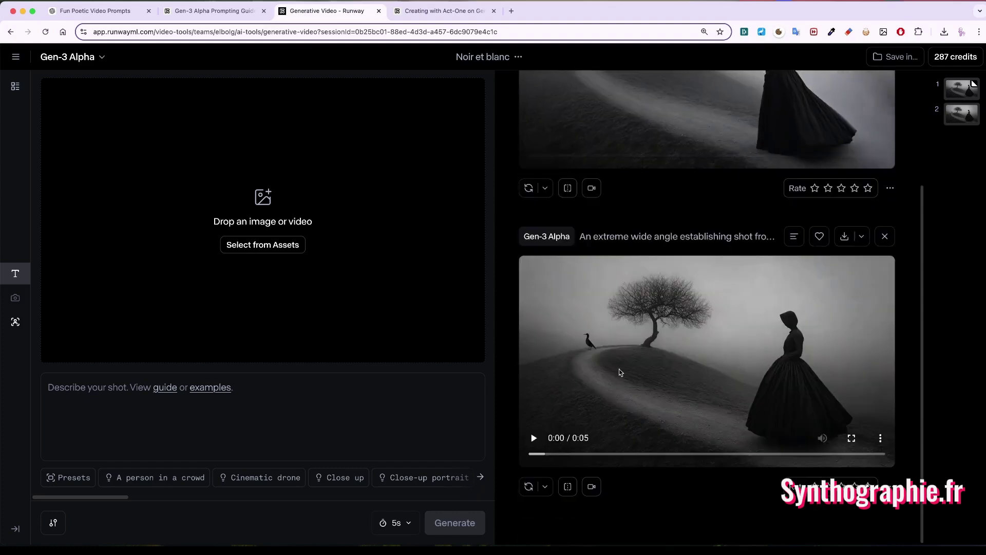
Play the second Noir et blanc video, and load the Vibrant 3D Firework Celebration session to play its AMOUR fireworks video
{"action": "left_click", "coordinate": [533, 437]}
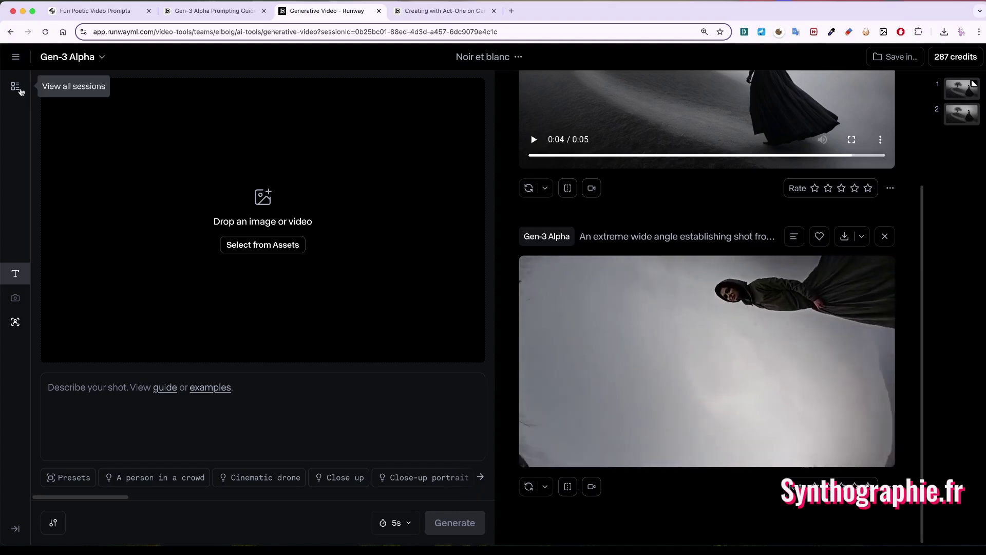
{"action": "left_click", "coordinate": [17, 87]}
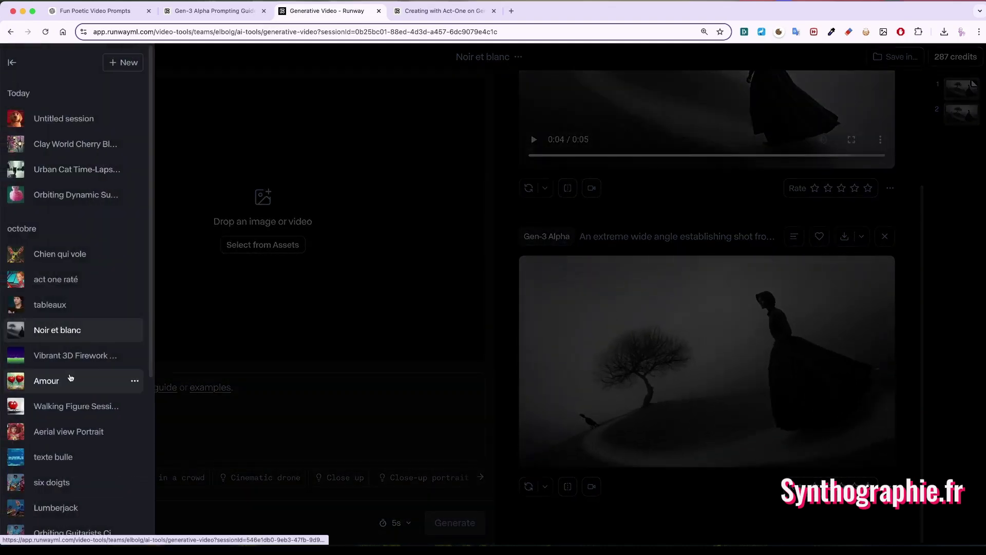
{"action": "scroll", "coordinate": [71, 377], "scroll_direction": "down", "scroll_amount": 3}
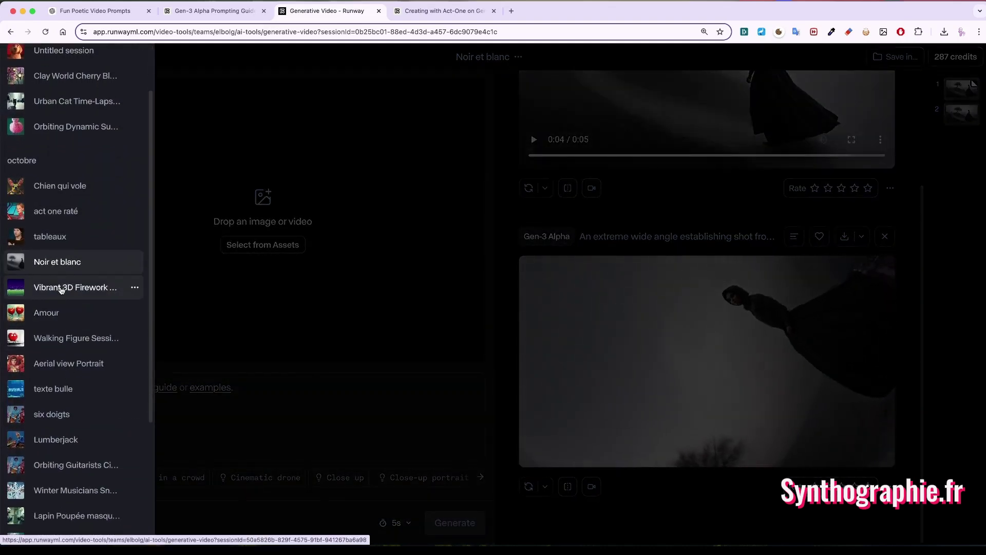
{"action": "left_click", "coordinate": [60, 289]}
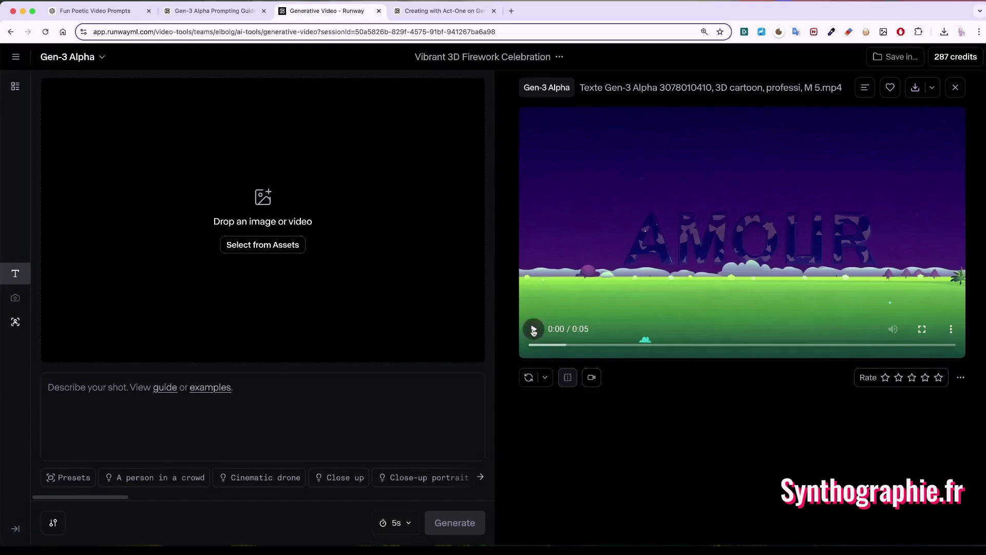
{"action": "left_click", "coordinate": [534, 330]}
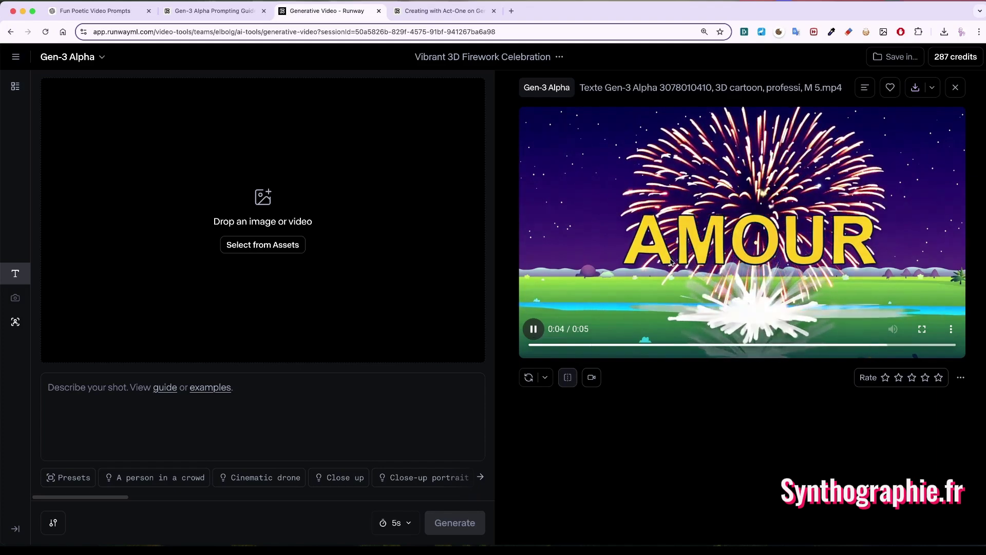
Load the Aerial view Portrait session from the list of earlier sessions
{"action": "left_click", "coordinate": [22, 60]}
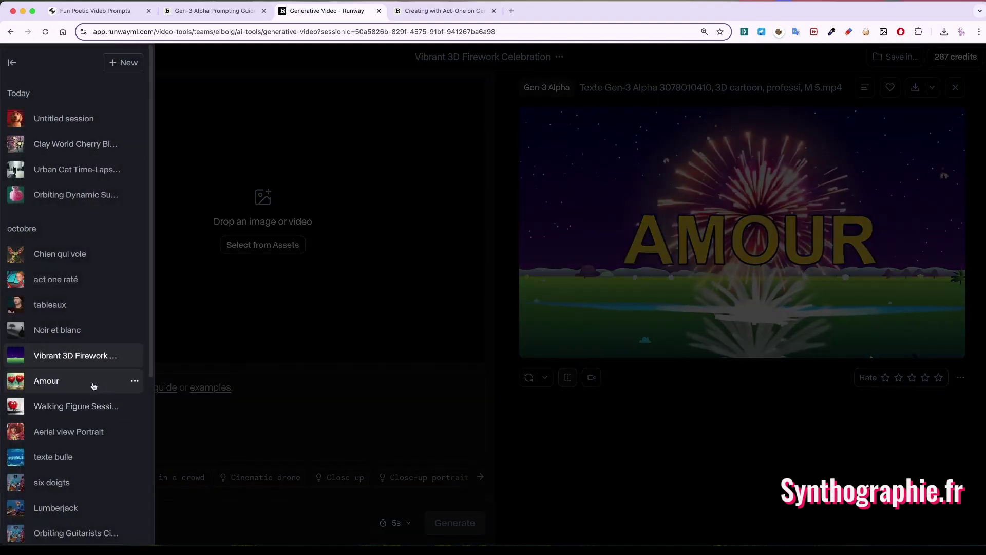
{"action": "scroll", "coordinate": [93, 386], "scroll_direction": "down", "scroll_amount": 3}
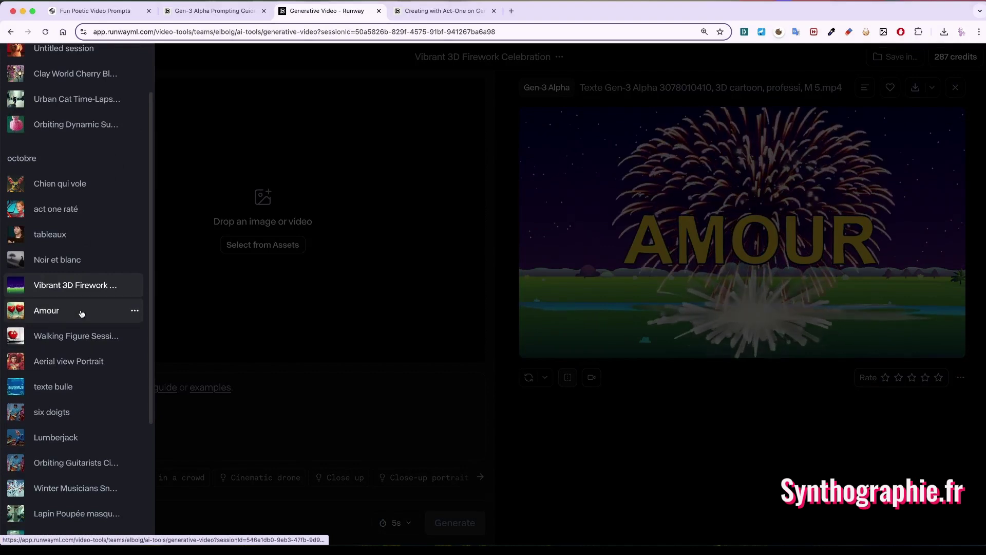
{"action": "scroll", "coordinate": [81, 314], "scroll_direction": "down", "scroll_amount": 2}
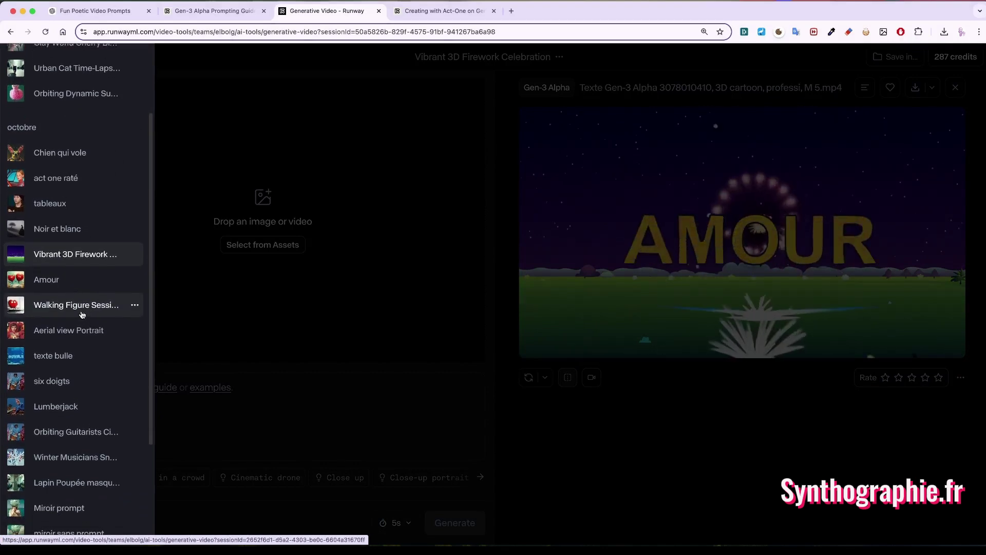
{"action": "left_click", "coordinate": [66, 330]}
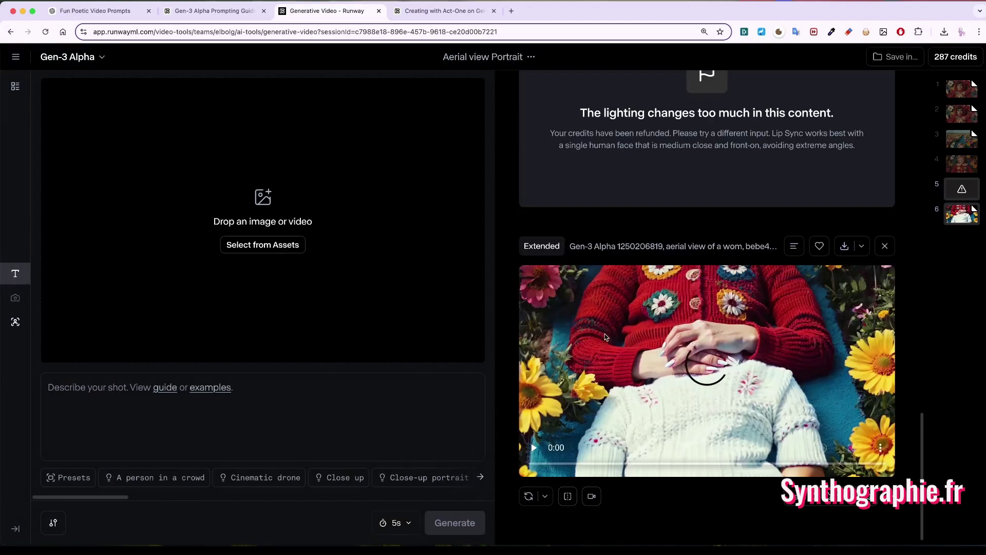
Browse the Aerial view Portrait results, including the Lip Sync clips, and play the last extended video of the woman lying among flowers
{"action": "scroll", "coordinate": [605, 334], "scroll_direction": "up", "scroll_amount": 10}
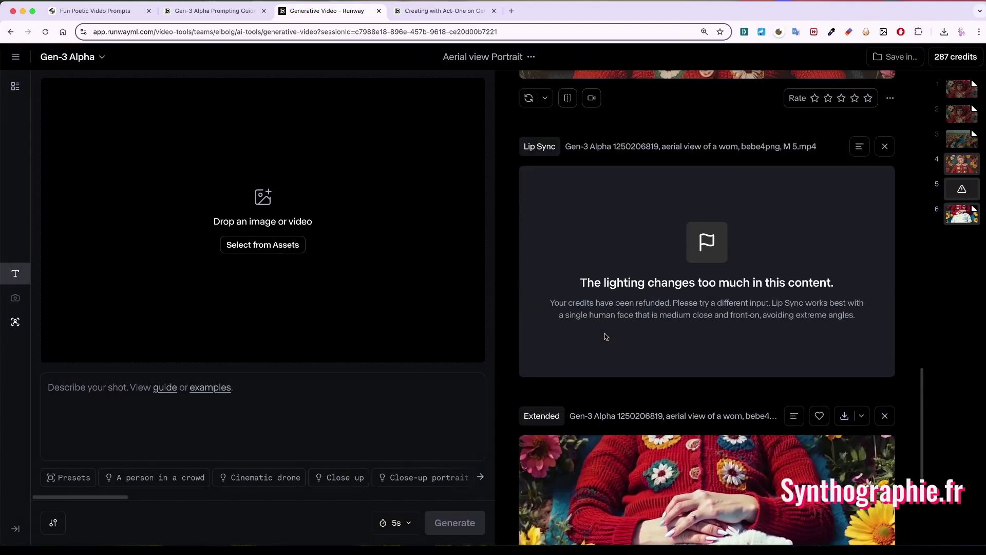
{"action": "scroll", "coordinate": [605, 335], "scroll_direction": "up", "scroll_amount": 10}
{"action": "scroll", "coordinate": [605, 337], "scroll_direction": "down", "scroll_amount": 10}
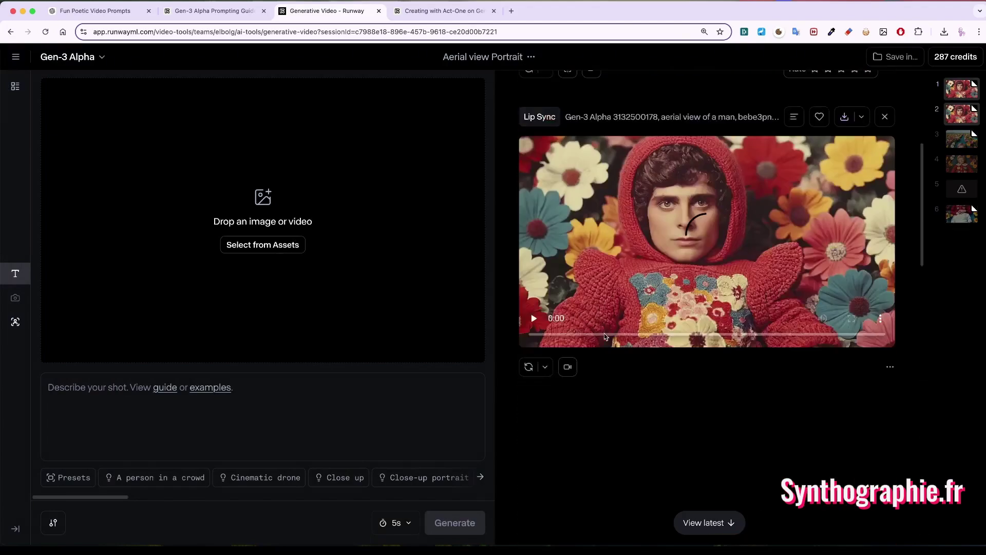
{"action": "scroll", "coordinate": [605, 336], "scroll_direction": "down", "scroll_amount": 5}
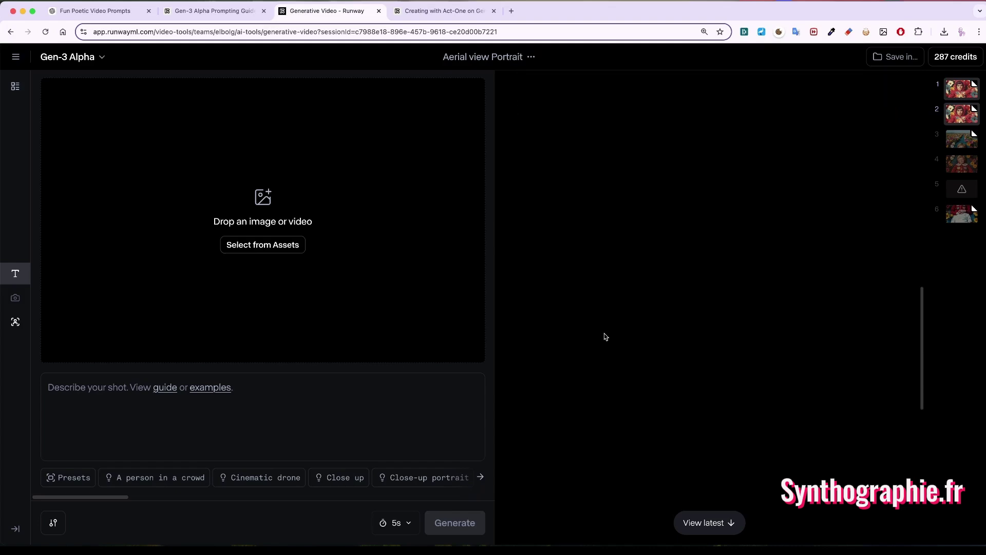
{"action": "scroll", "coordinate": [604, 335], "scroll_direction": "down", "scroll_amount": 10}
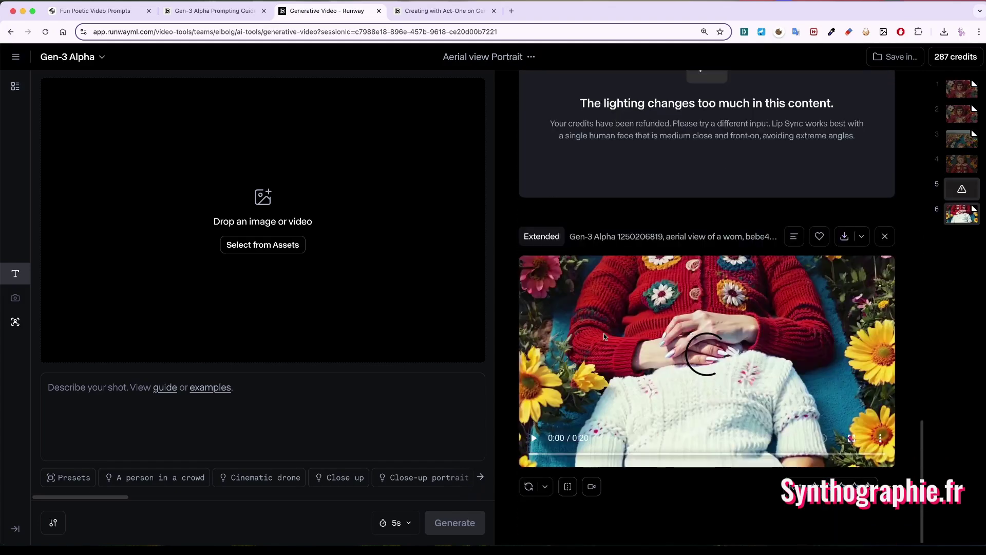
{"action": "left_click", "coordinate": [632, 339]}
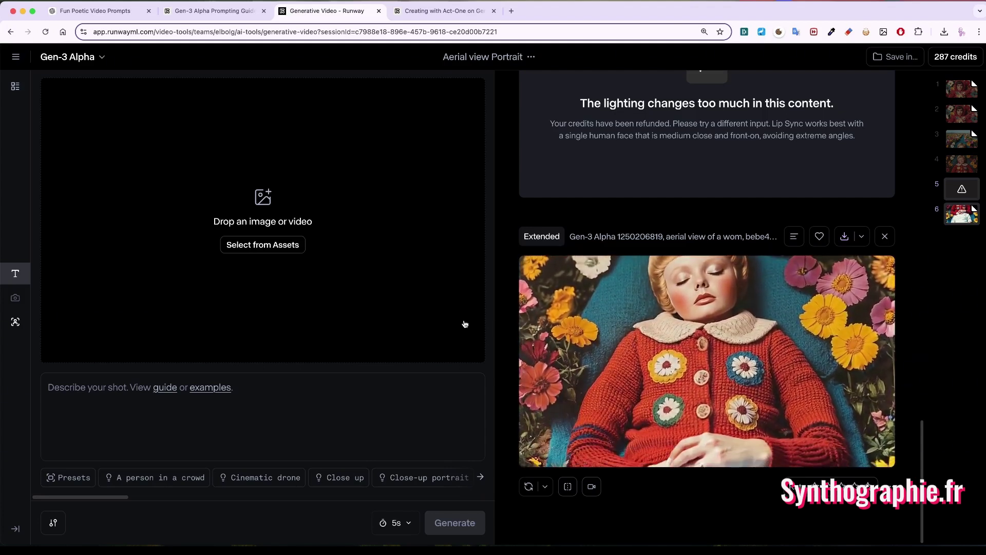
Load the texte bulle session to view its underwater bubble text video
{"action": "left_click", "coordinate": [15, 87]}
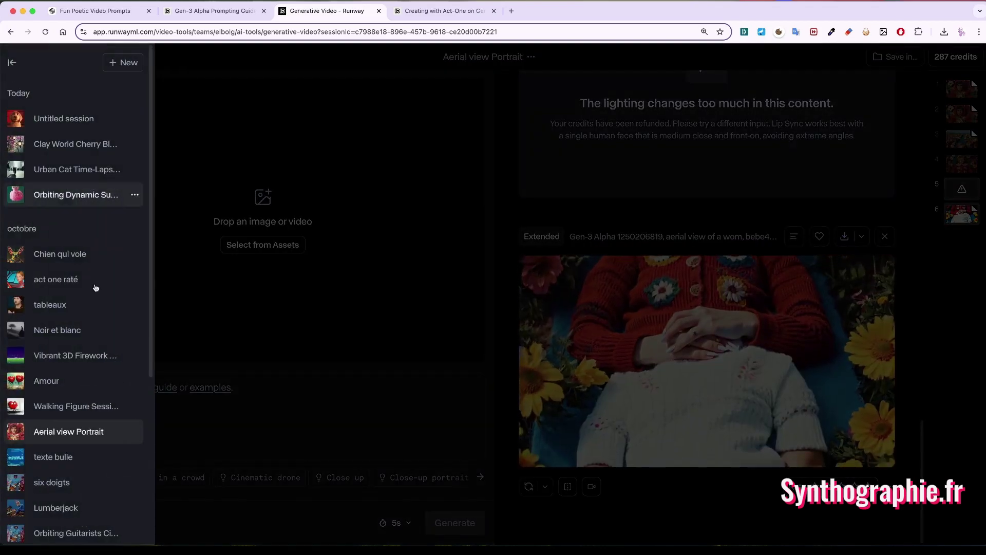
{"action": "scroll", "coordinate": [107, 395], "scroll_direction": "down", "scroll_amount": 1}
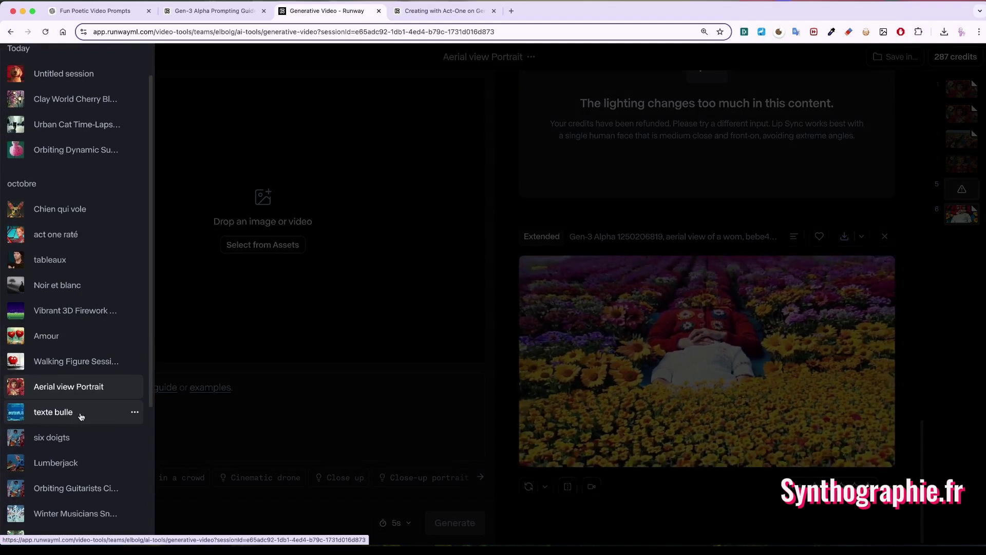
{"action": "left_click", "coordinate": [53, 412]}
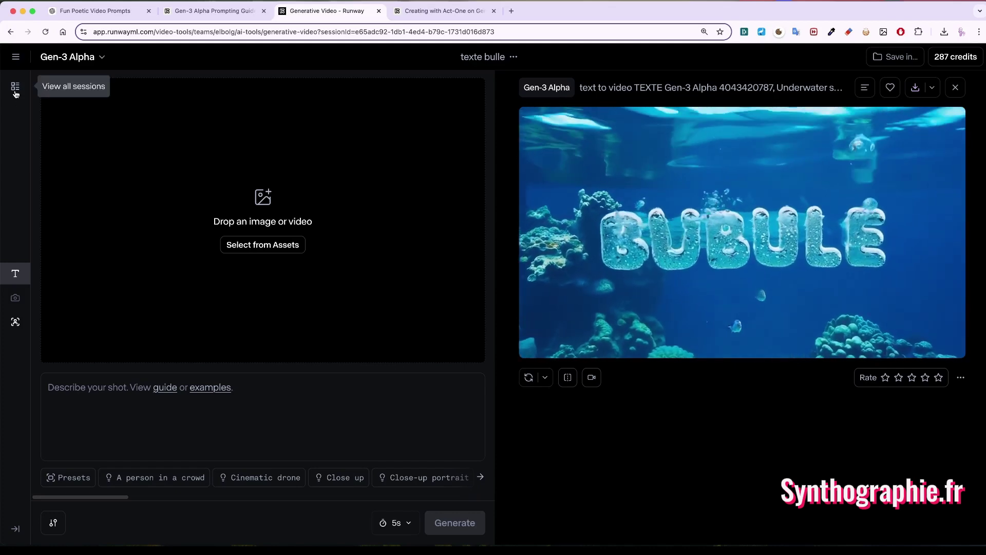
Load the six doigts session and play its extended video of the three guitarists in the snow
{"action": "left_click", "coordinate": [15, 86]}
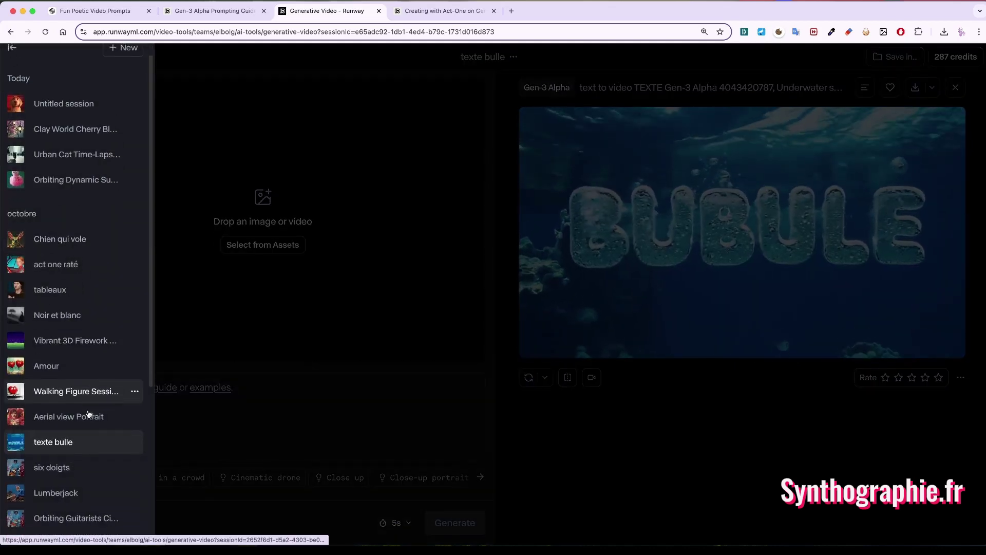
{"action": "scroll", "coordinate": [89, 413], "scroll_direction": "down", "scroll_amount": 3}
{"action": "scroll", "coordinate": [84, 400], "scroll_direction": "down", "scroll_amount": 2}
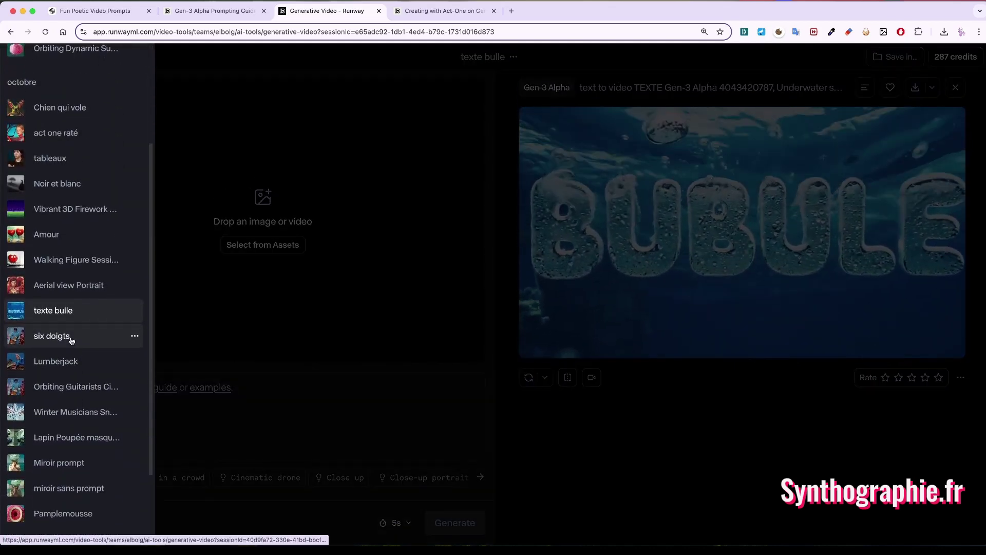
{"action": "left_click", "coordinate": [70, 340]}
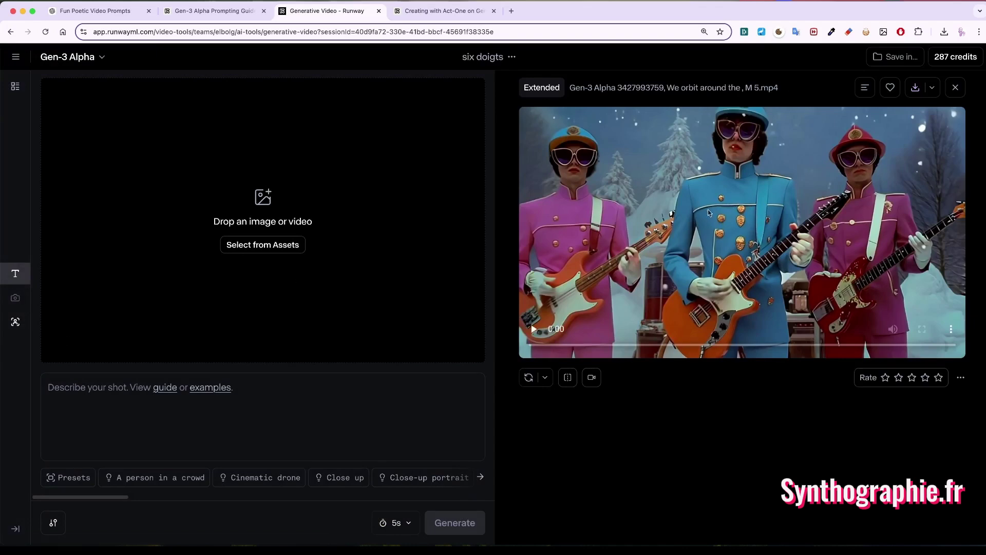
{"action": "left_click", "coordinate": [668, 213]}
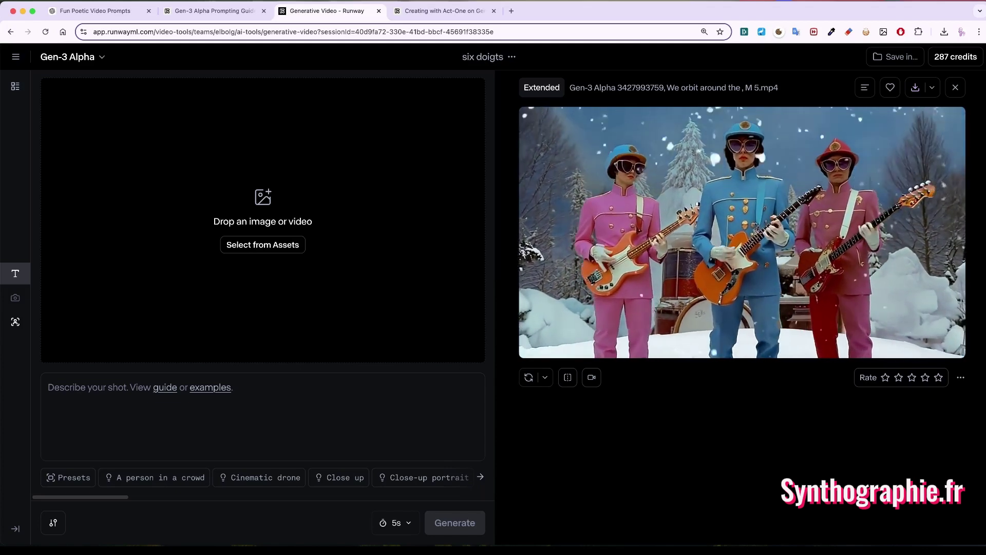
Load the Lumberjack session to view its crash zoom video of the character sawing a log
{"action": "left_click", "coordinate": [16, 86]}
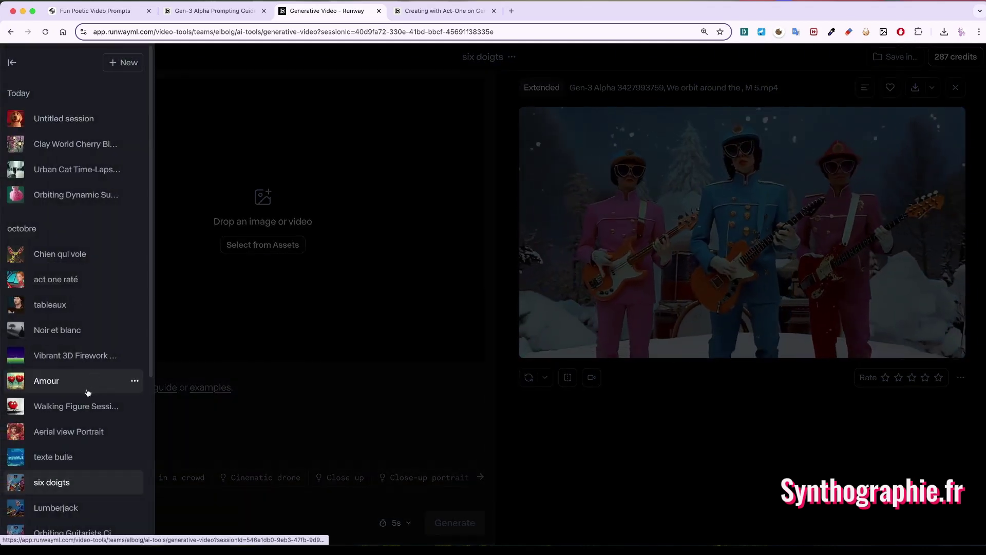
{"action": "scroll", "coordinate": [85, 393], "scroll_direction": "down", "scroll_amount": 1}
{"action": "scroll", "coordinate": [85, 394], "scroll_direction": "down", "scroll_amount": 3}
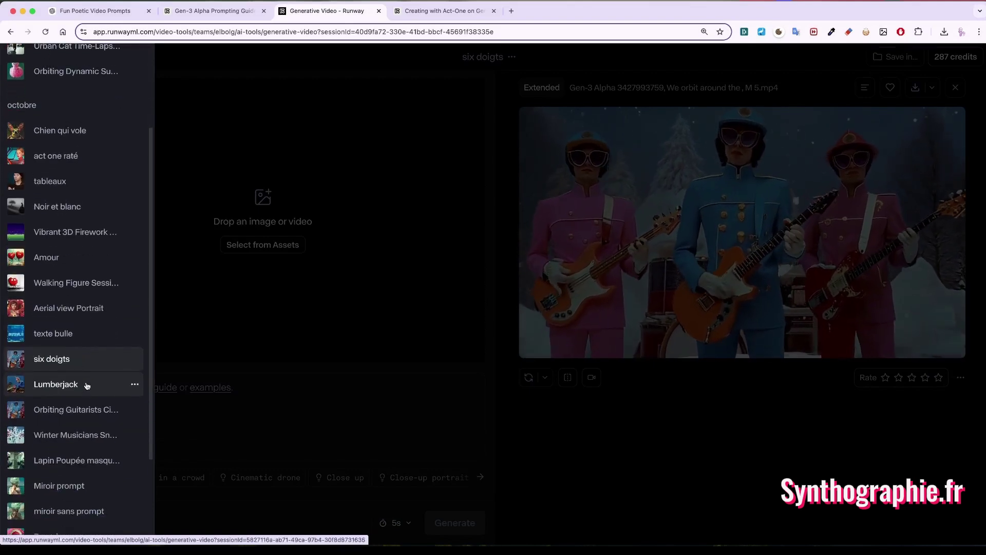
{"action": "left_click", "coordinate": [87, 385]}
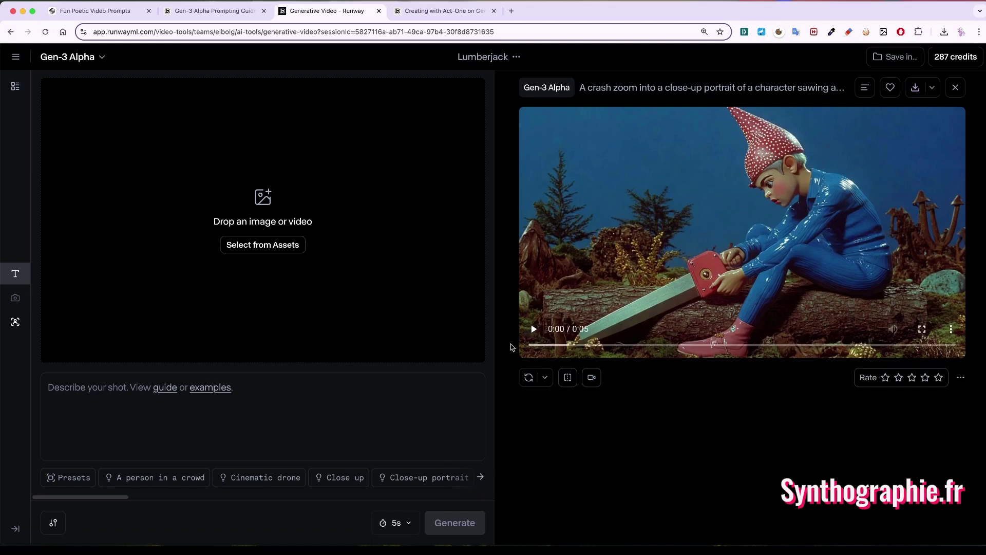
Load the Orbiting Guitarists Cinematic Session, play its extended video and review the full prompt in the detail view
{"action": "left_click", "coordinate": [14, 87]}
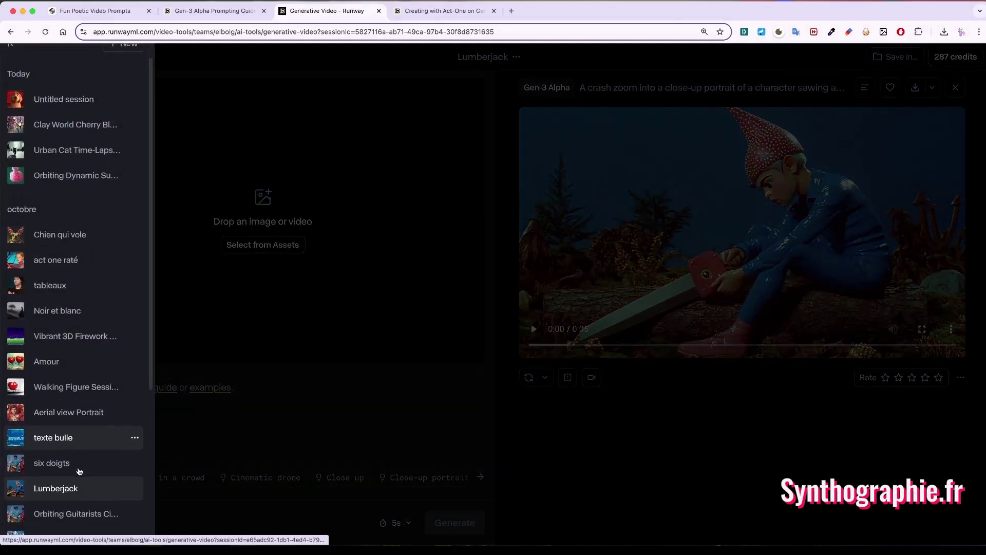
{"action": "scroll", "coordinate": [79, 471], "scroll_direction": "down", "scroll_amount": 2}
{"action": "left_click", "coordinate": [78, 473]}
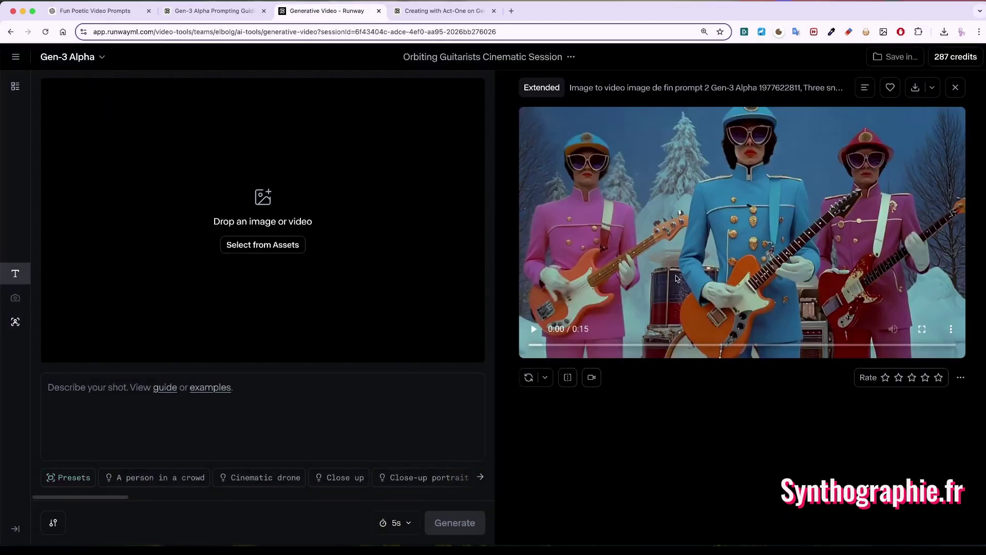
{"action": "left_click", "coordinate": [701, 224]}
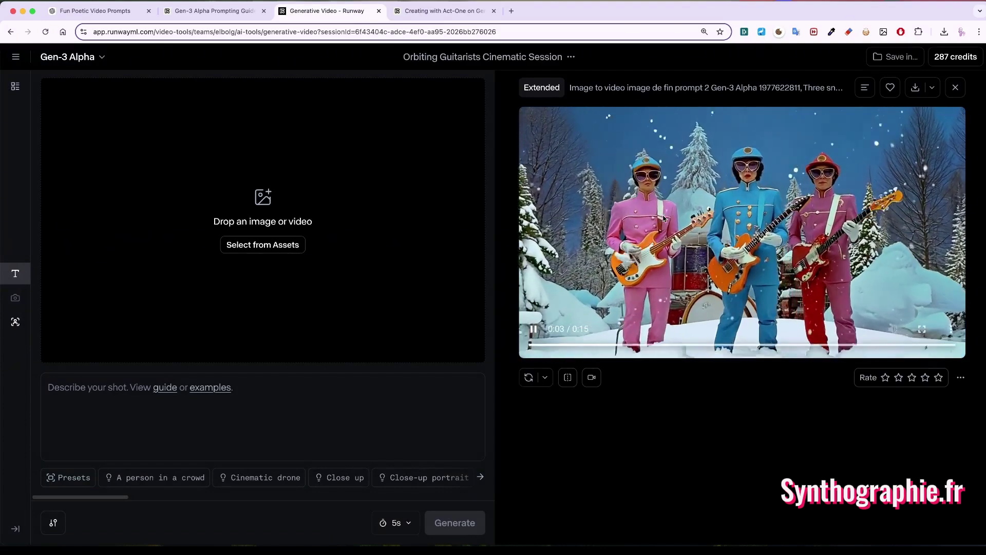
{"action": "left_click", "coordinate": [866, 88]}
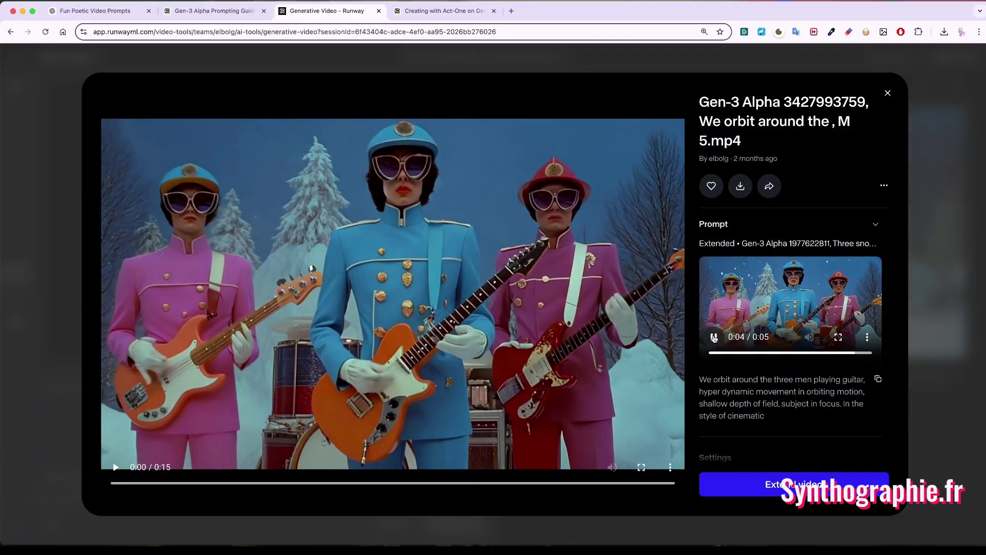
{"action": "left_click", "coordinate": [887, 96]}
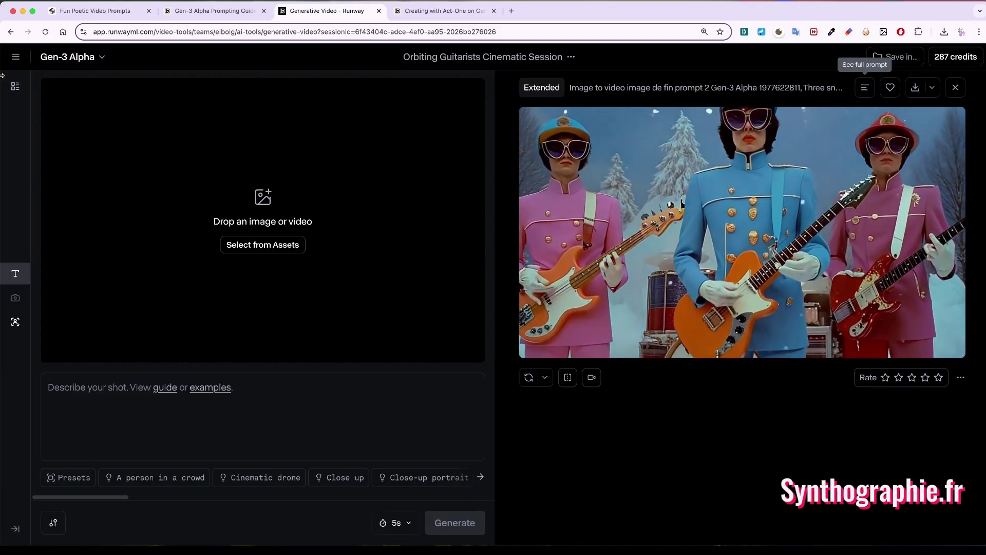
Load the Winter Musicians Snowflake Reveal session, review the first snowflake video with its end-frame prompt and browse to the following guitarist videos
{"action": "left_click", "coordinate": [16, 56]}
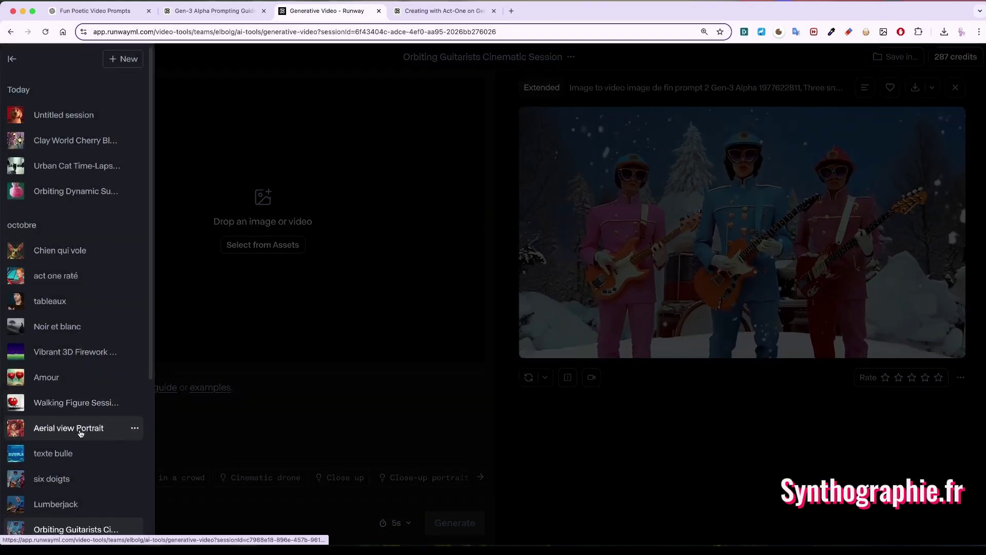
{"action": "scroll", "coordinate": [83, 429], "scroll_direction": "down", "scroll_amount": 4}
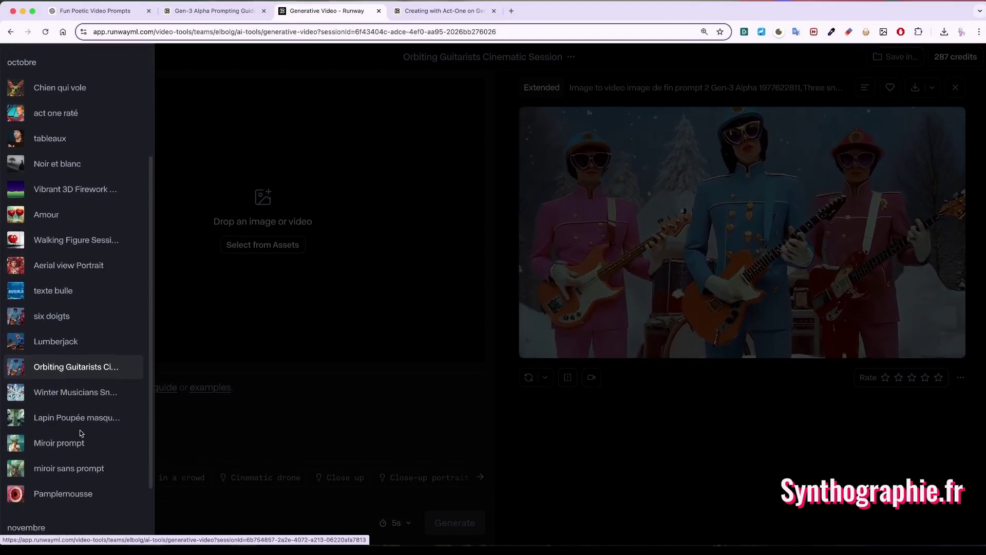
{"action": "left_click", "coordinate": [72, 403]}
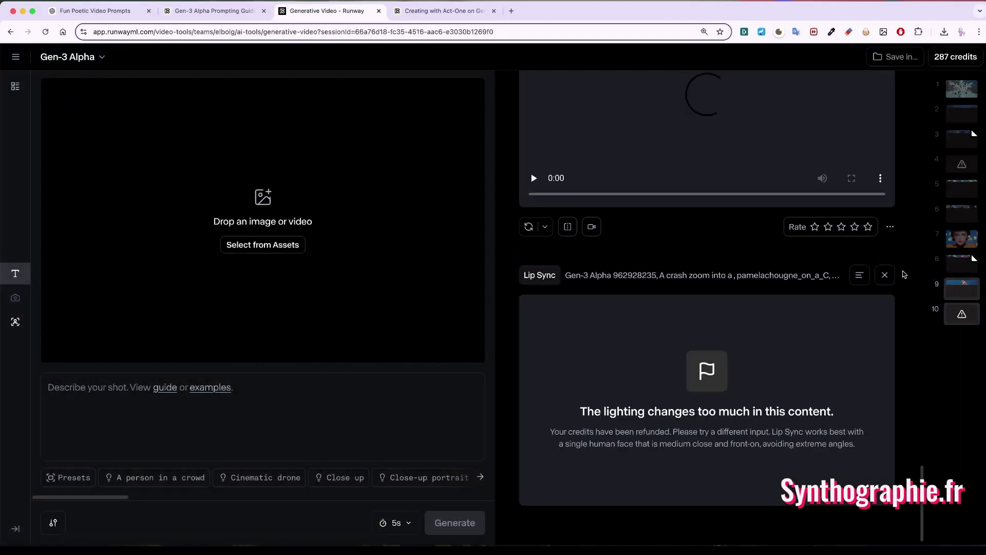
{"action": "scroll", "coordinate": [778, 280], "scroll_direction": "up", "scroll_amount": 15}
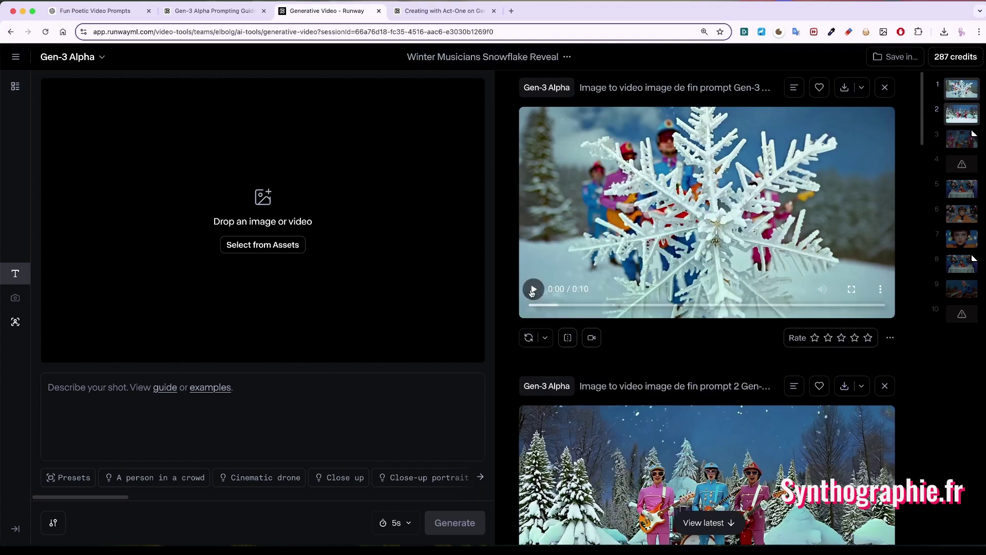
{"action": "left_click", "coordinate": [793, 88]}
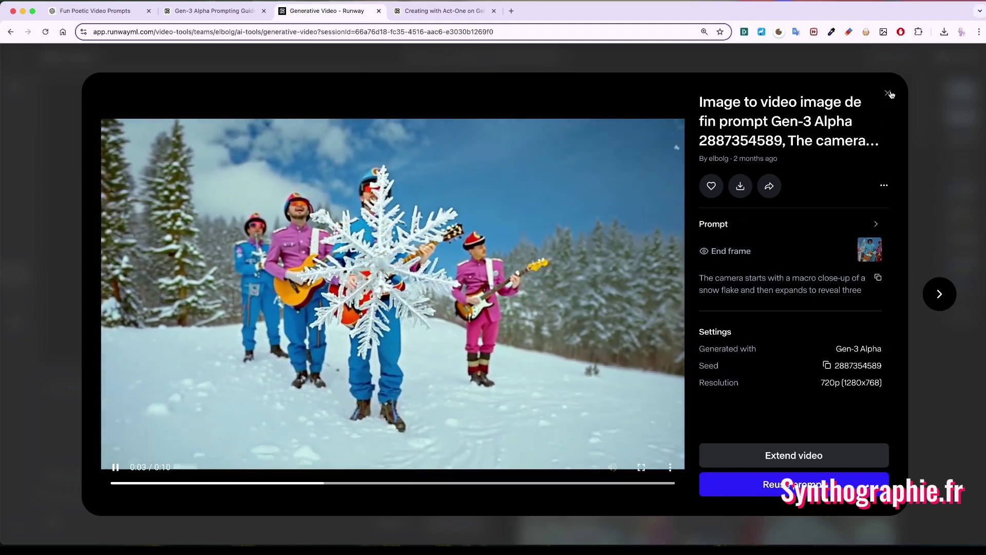
{"action": "left_click", "coordinate": [888, 93]}
{"action": "scroll", "coordinate": [679, 417], "scroll_direction": "down", "scroll_amount": 5}
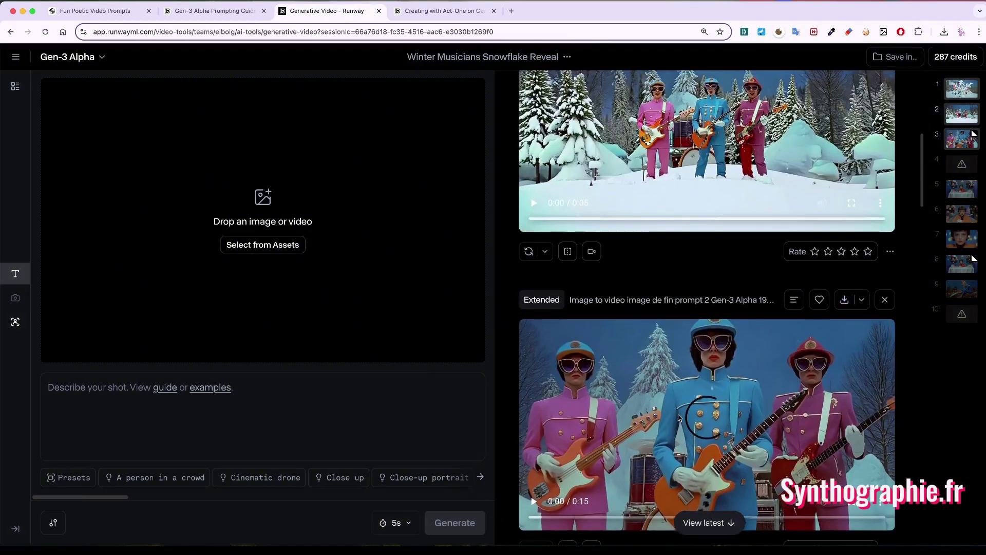
Browse on to the videos of the child at the balloon-decorated table and play the 14-second extended version
{"action": "scroll", "coordinate": [679, 418], "scroll_direction": "down", "scroll_amount": 10}
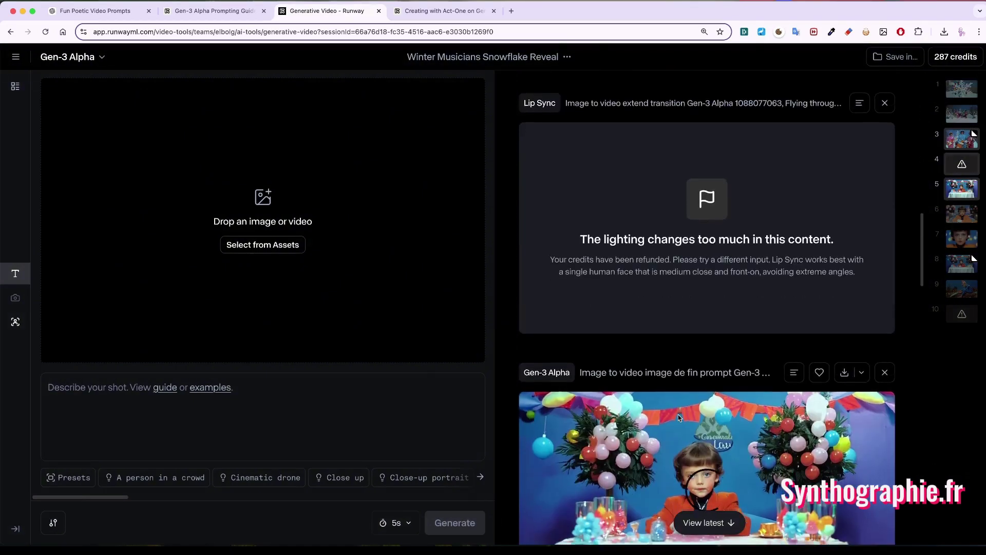
{"action": "scroll", "coordinate": [679, 418], "scroll_direction": "down", "scroll_amount": 5}
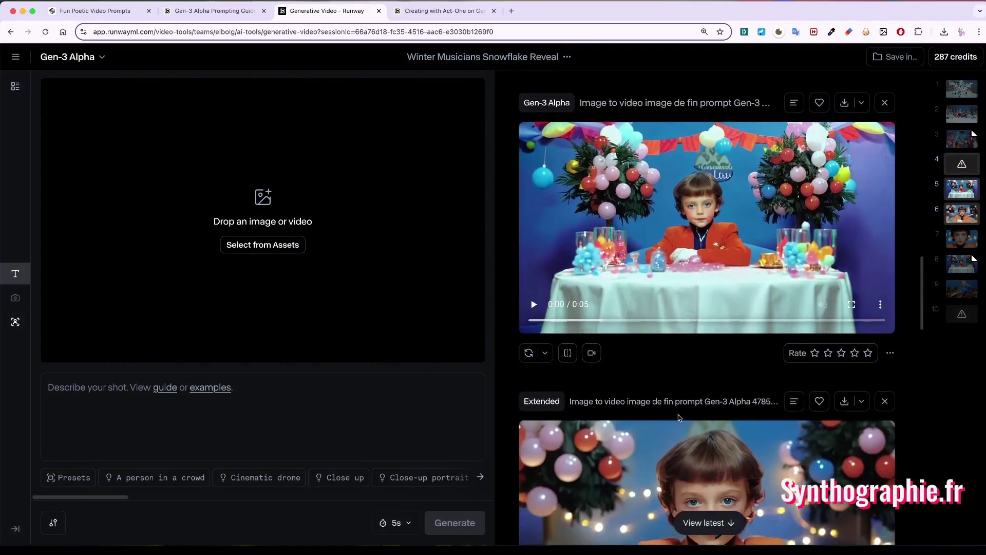
{"action": "scroll", "coordinate": [679, 417], "scroll_direction": "down", "scroll_amount": 1}
{"action": "scroll", "coordinate": [679, 417], "scroll_direction": "down", "scroll_amount": 4}
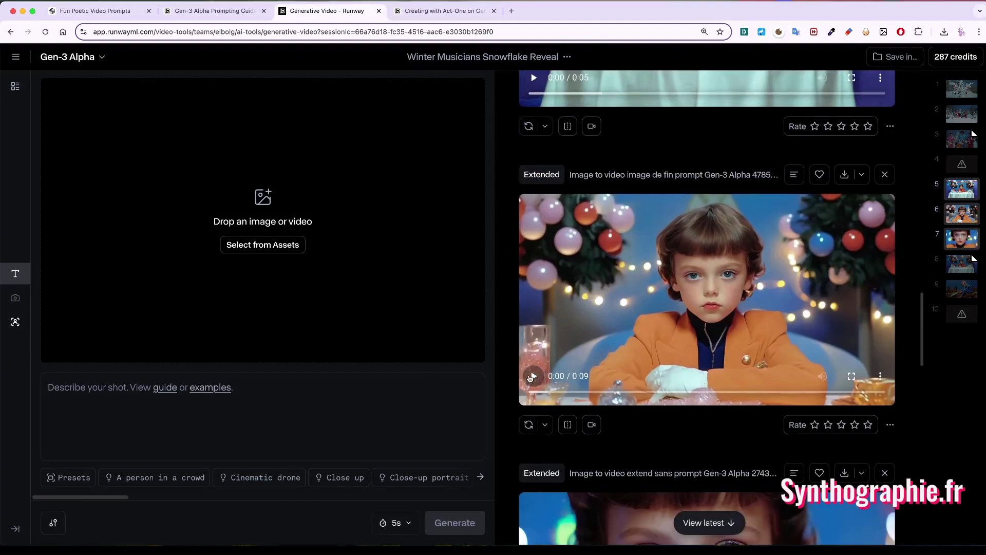
{"action": "scroll", "coordinate": [611, 371], "scroll_direction": "down", "scroll_amount": 5}
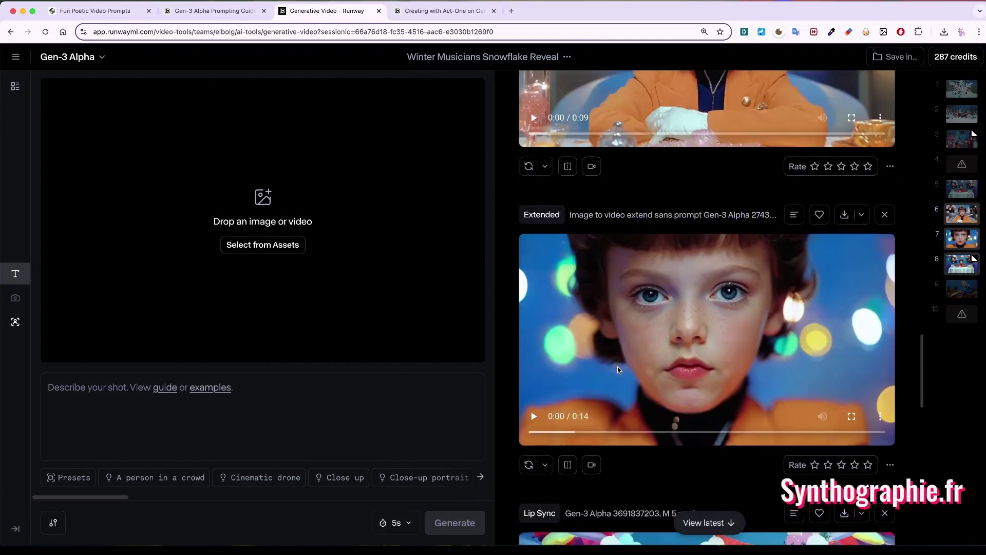
{"action": "scroll", "coordinate": [617, 366], "scroll_direction": "down", "scroll_amount": 1}
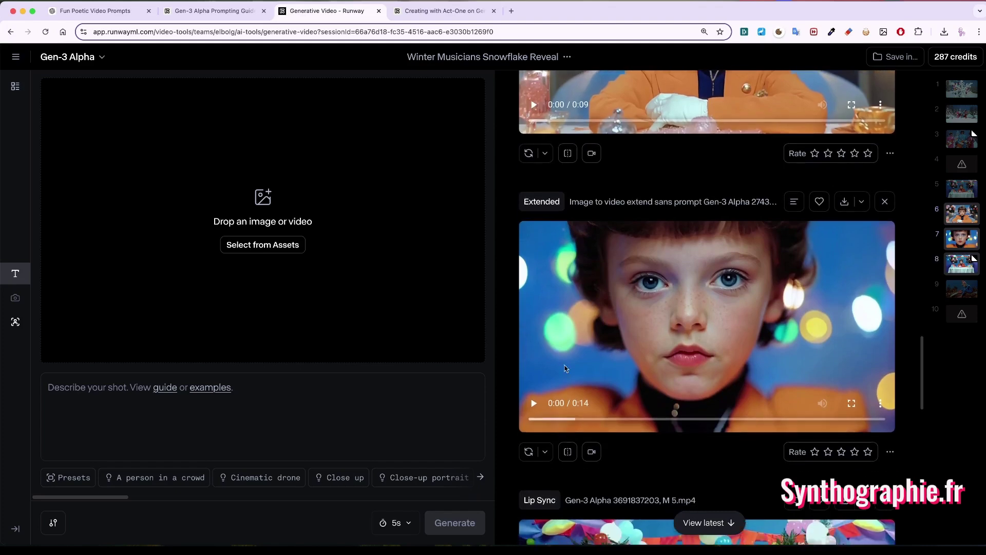
{"action": "left_click", "coordinate": [533, 404]}
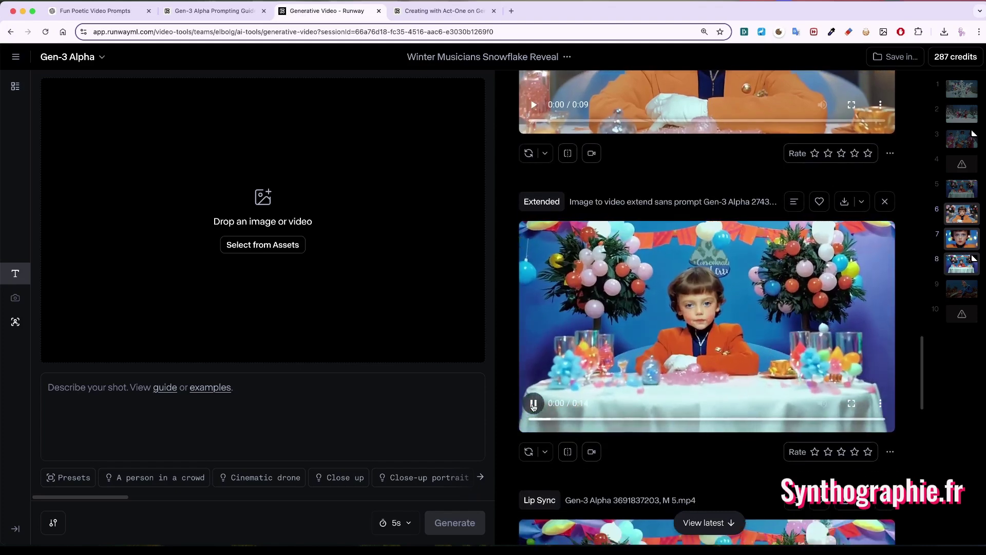
Review the Lip Sync video of the child, rewind it to the start and browse the remaining crash zoom video
{"action": "scroll", "coordinate": [639, 358], "scroll_direction": "down", "scroll_amount": 1}
{"action": "scroll", "coordinate": [639, 358], "scroll_direction": "down", "scroll_amount": 4}
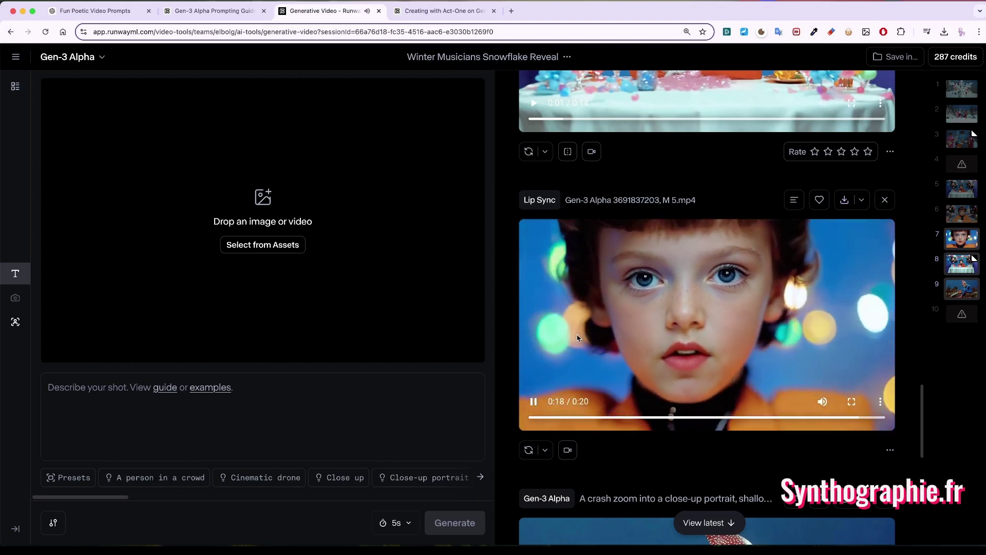
{"action": "left_click", "coordinate": [527, 416]}
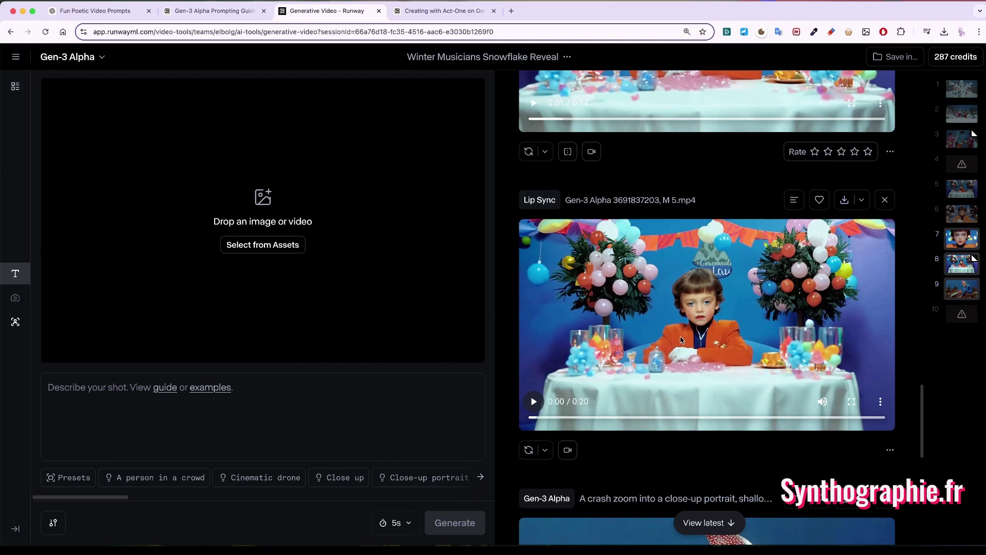
{"action": "scroll", "coordinate": [681, 340], "scroll_direction": "down", "scroll_amount": 6}
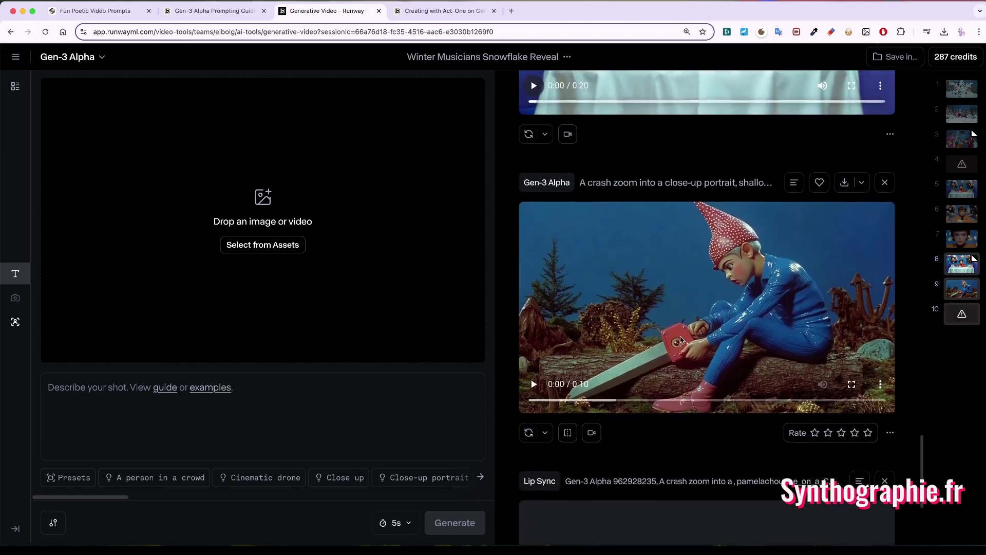
{"action": "scroll", "coordinate": [681, 339], "scroll_direction": "down", "scroll_amount": 4}
{"action": "scroll", "coordinate": [681, 340], "scroll_direction": "up", "scroll_amount": 5}
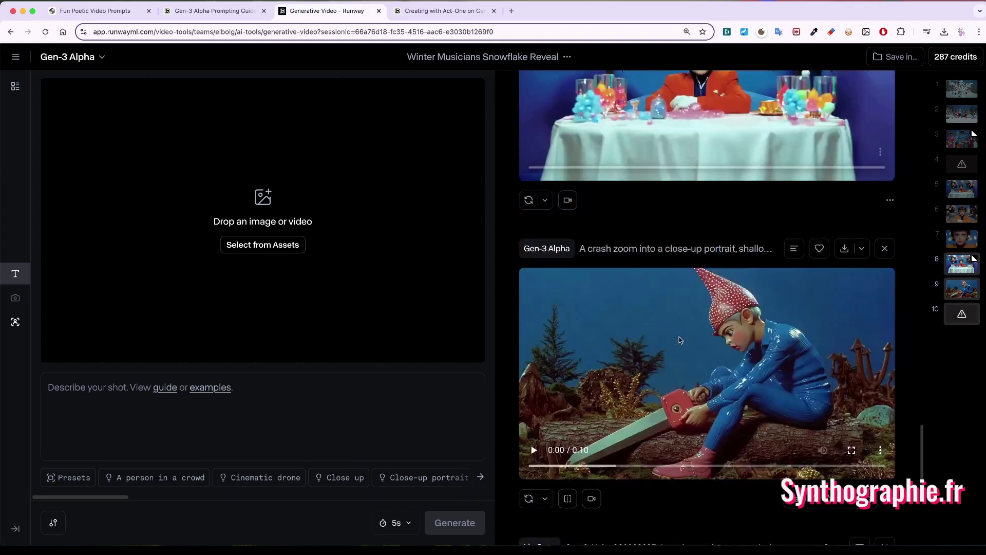
{"action": "scroll", "coordinate": [680, 340], "scroll_direction": "up", "scroll_amount": 6}
{"action": "scroll", "coordinate": [679, 339], "scroll_direction": "down", "scroll_amount": 2}
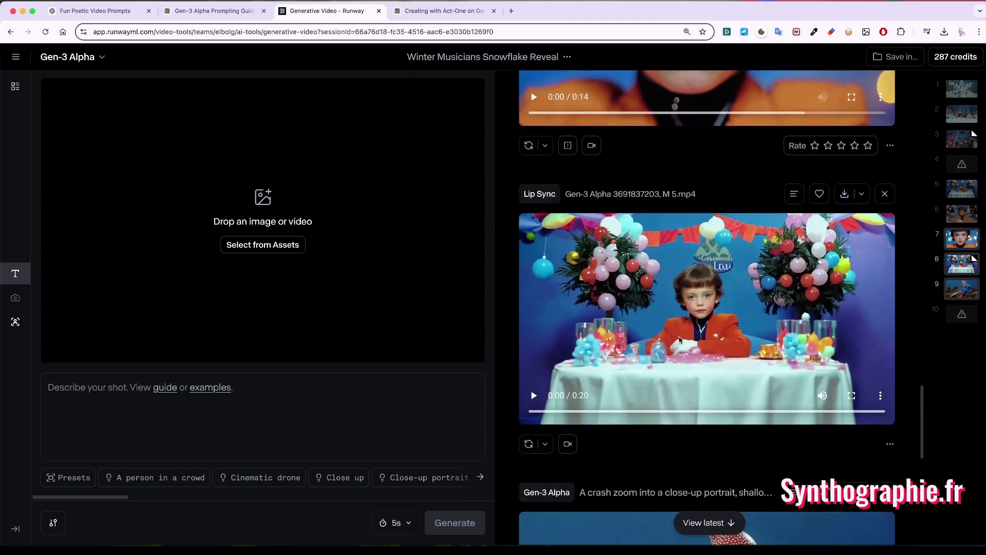
Load the Lapin Poupée masque rose session and play its first video of the girl and rabbit in the detail view
{"action": "left_click", "coordinate": [15, 88]}
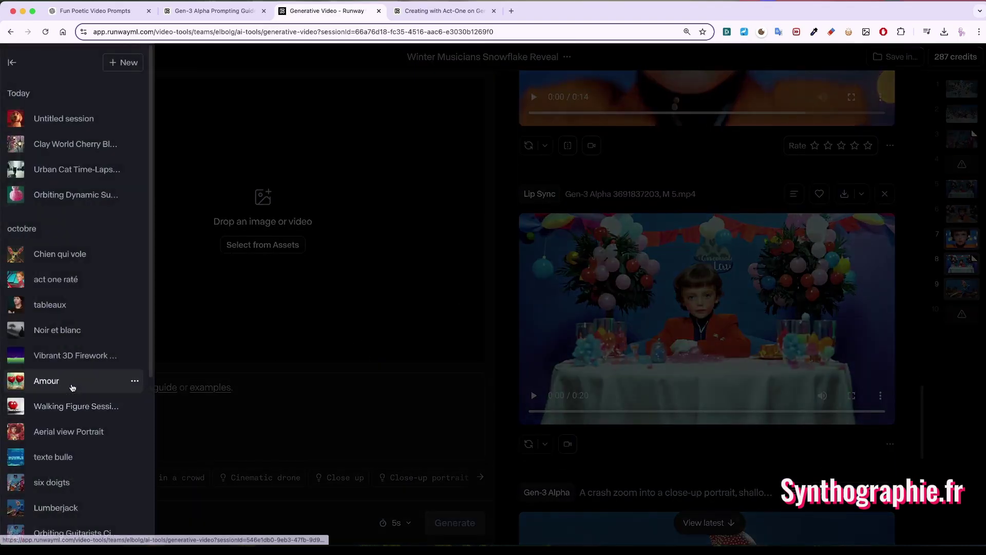
{"action": "scroll", "coordinate": [71, 385], "scroll_direction": "down", "scroll_amount": 1}
{"action": "scroll", "coordinate": [71, 386], "scroll_direction": "down", "scroll_amount": 7}
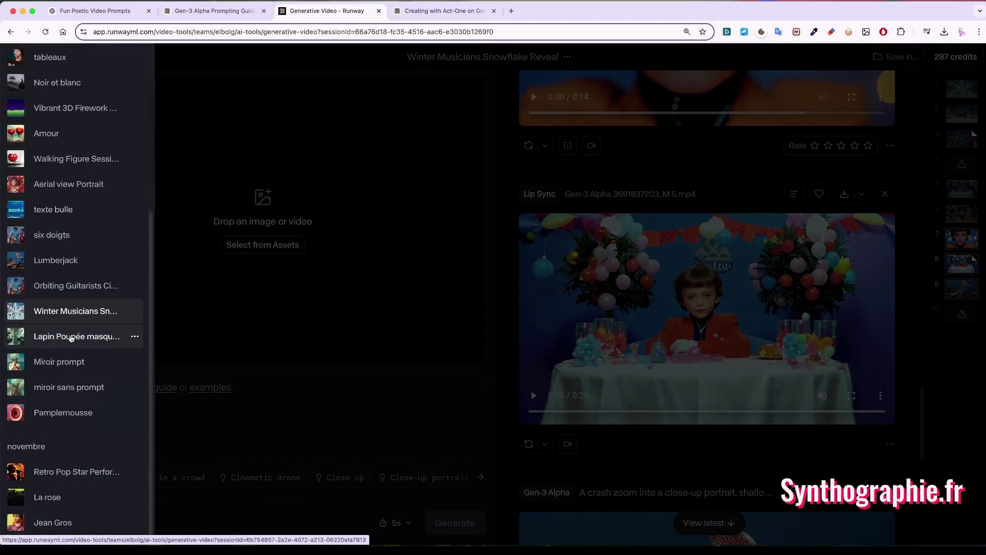
{"action": "left_click", "coordinate": [71, 337]}
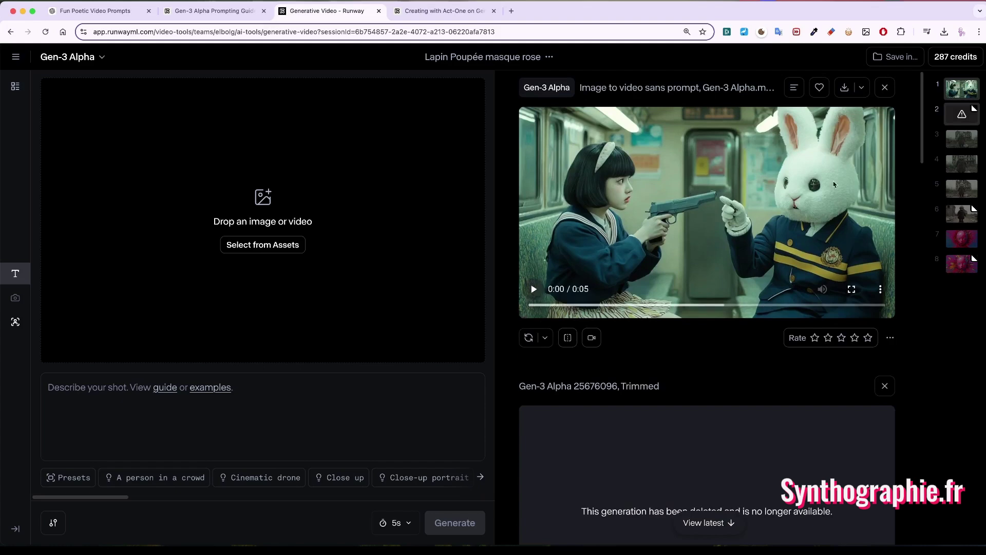
{"action": "left_click", "coordinate": [793, 90]}
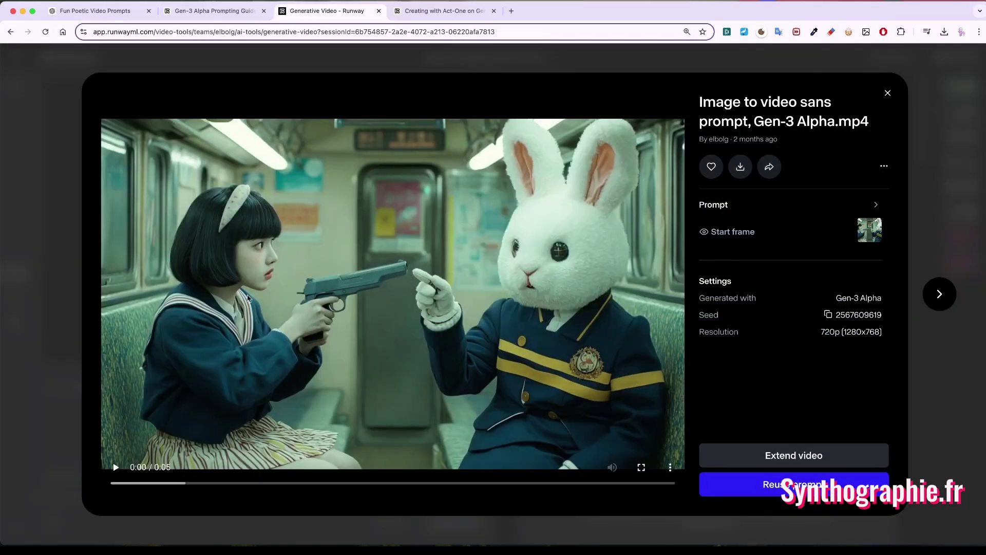
{"action": "left_click", "coordinate": [116, 468]}
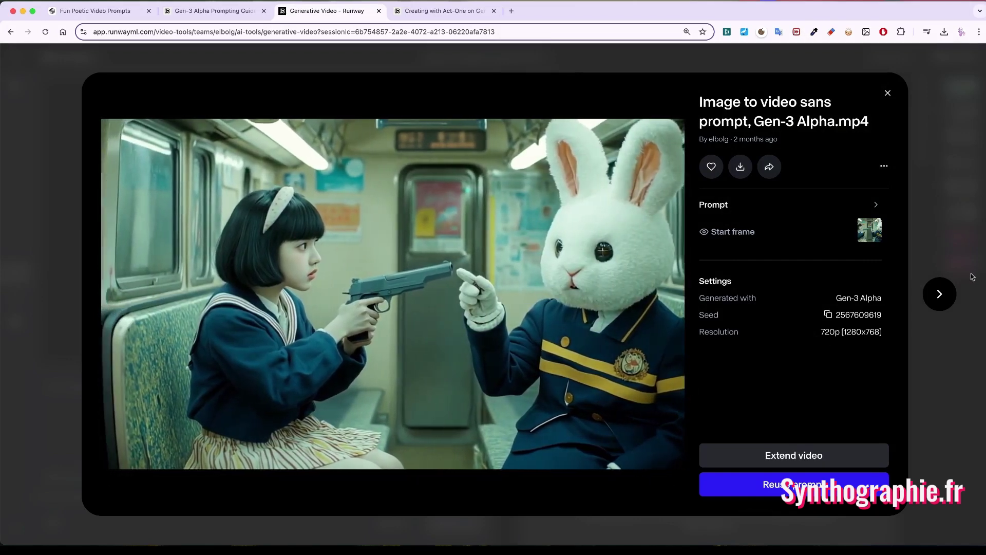
{"action": "left_click", "coordinate": [935, 292]}
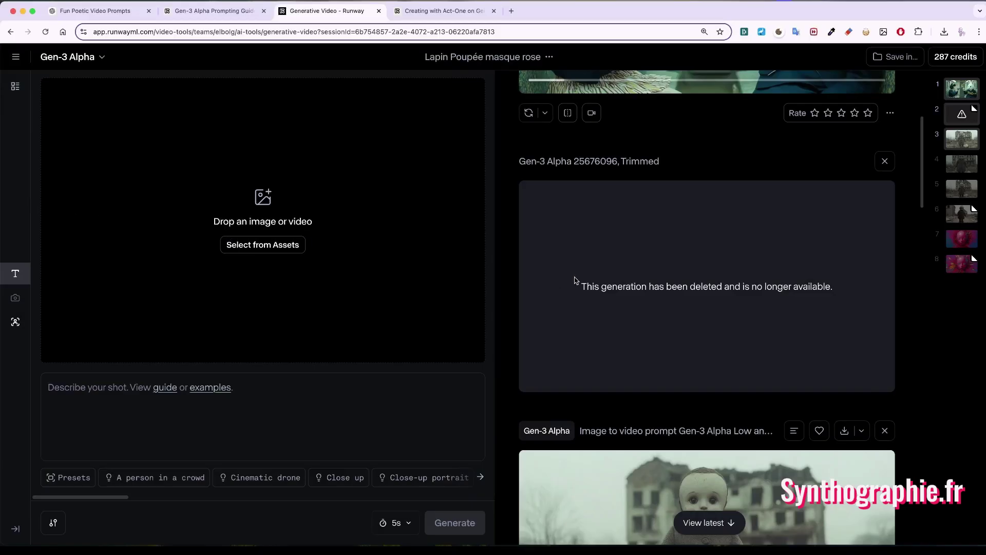
Play the first video of the doll before the ruined building, and its 14-second extended version
{"action": "scroll", "coordinate": [619, 300], "scroll_direction": "down", "scroll_amount": 1}
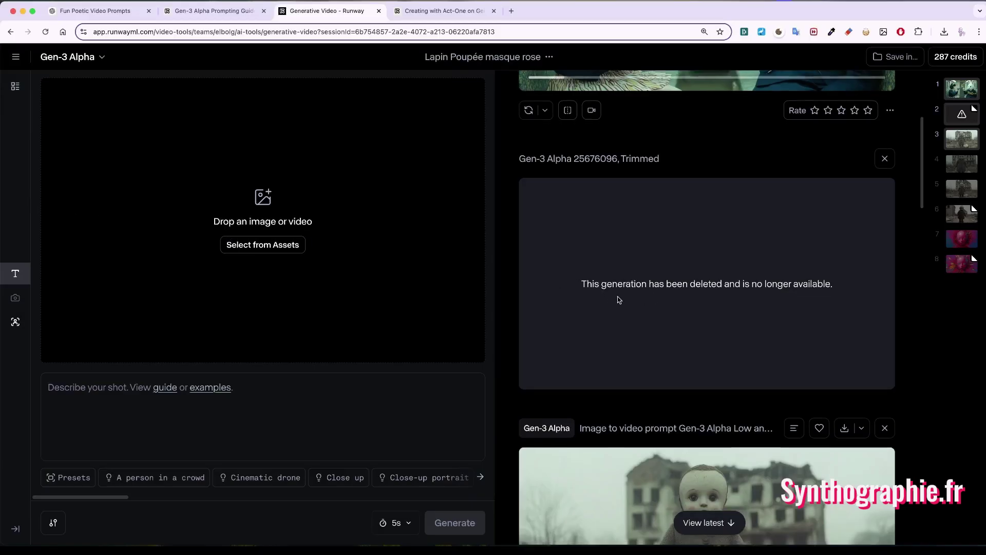
{"action": "scroll", "coordinate": [618, 299], "scroll_direction": "down", "scroll_amount": 5}
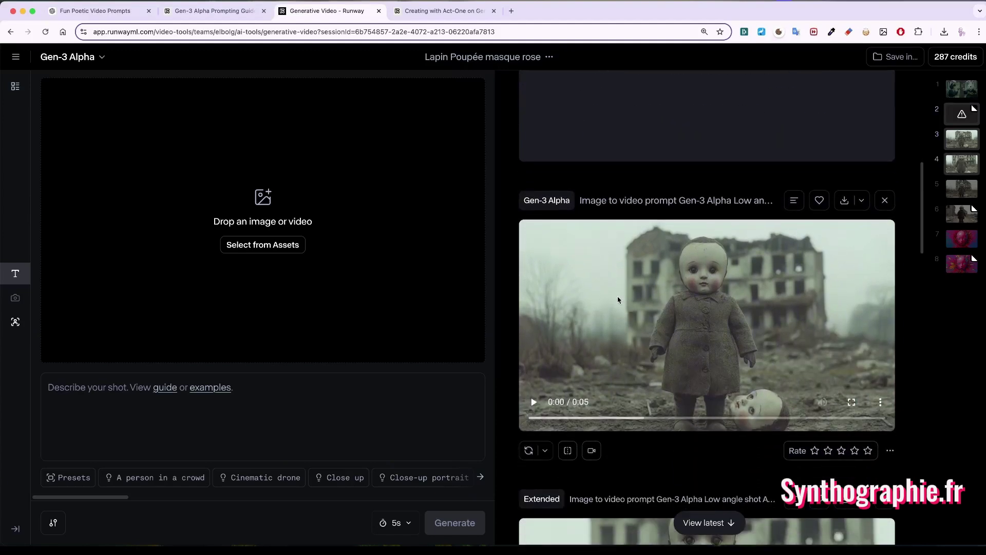
{"action": "scroll", "coordinate": [726, 298], "scroll_direction": "down", "scroll_amount": 2}
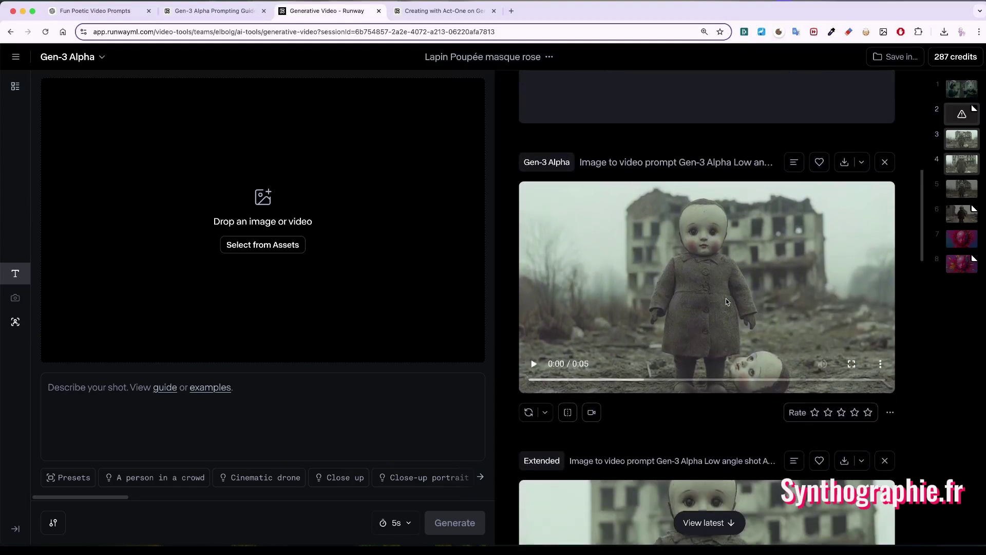
{"action": "left_click", "coordinate": [534, 350]}
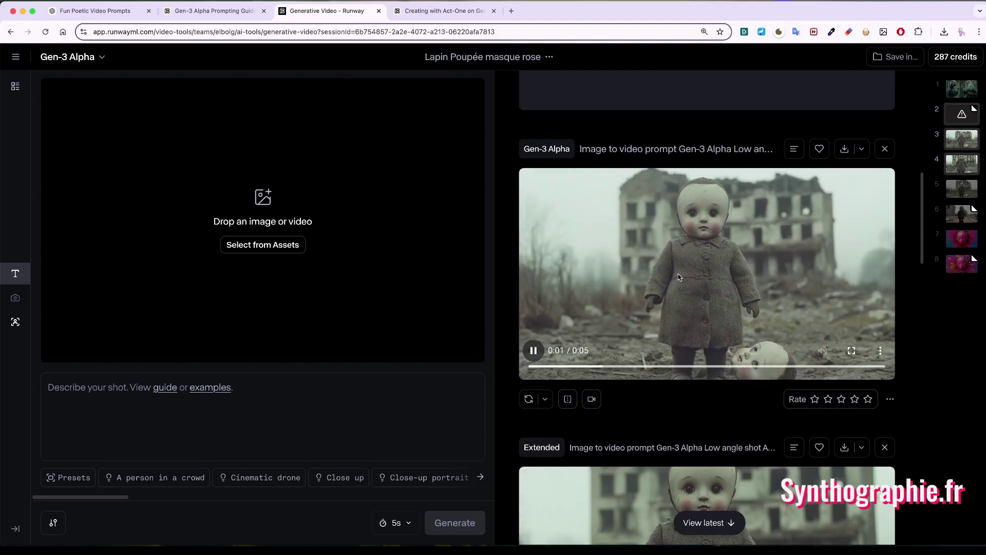
{"action": "scroll", "coordinate": [688, 286], "scroll_direction": "down", "scroll_amount": 5}
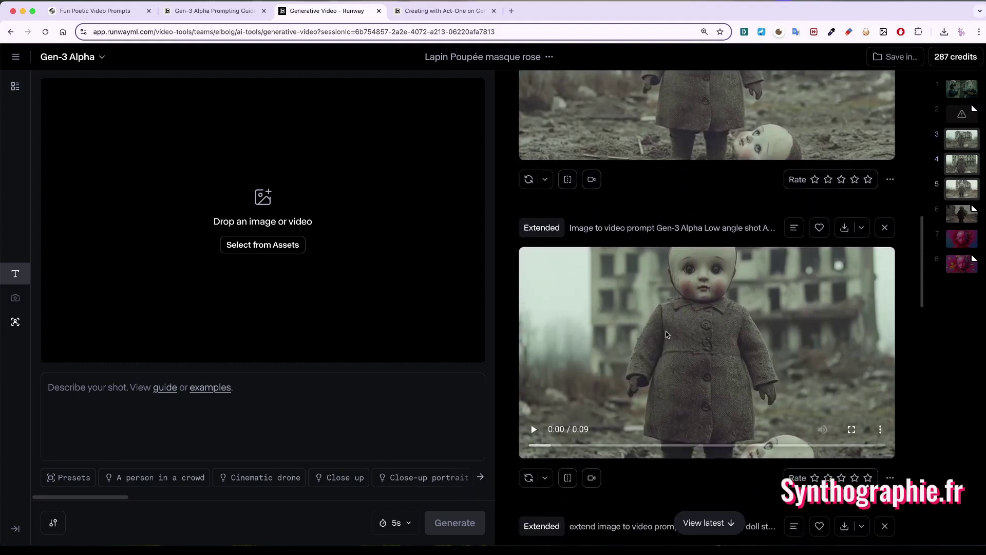
{"action": "scroll", "coordinate": [667, 334], "scroll_direction": "down", "scroll_amount": 1}
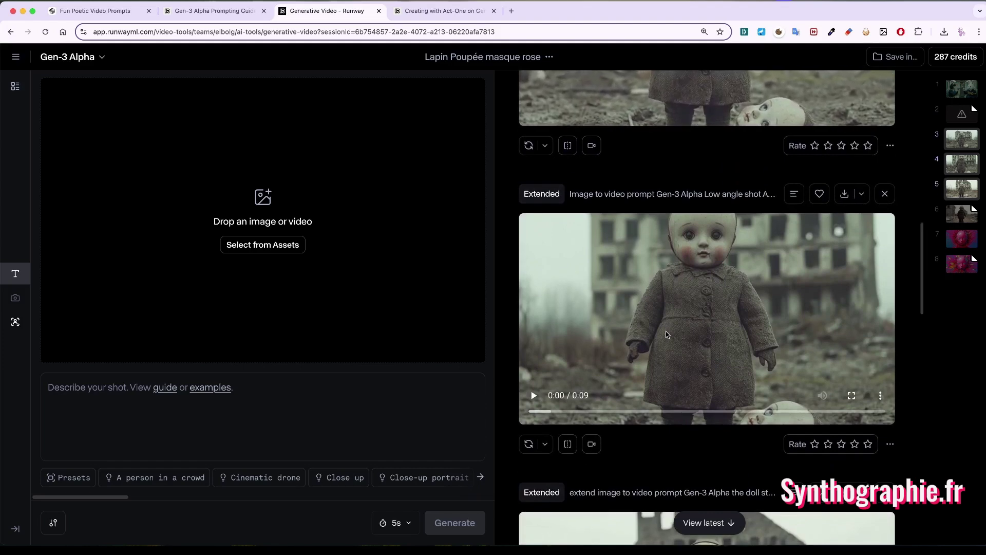
{"action": "scroll", "coordinate": [666, 334], "scroll_direction": "down", "scroll_amount": 6}
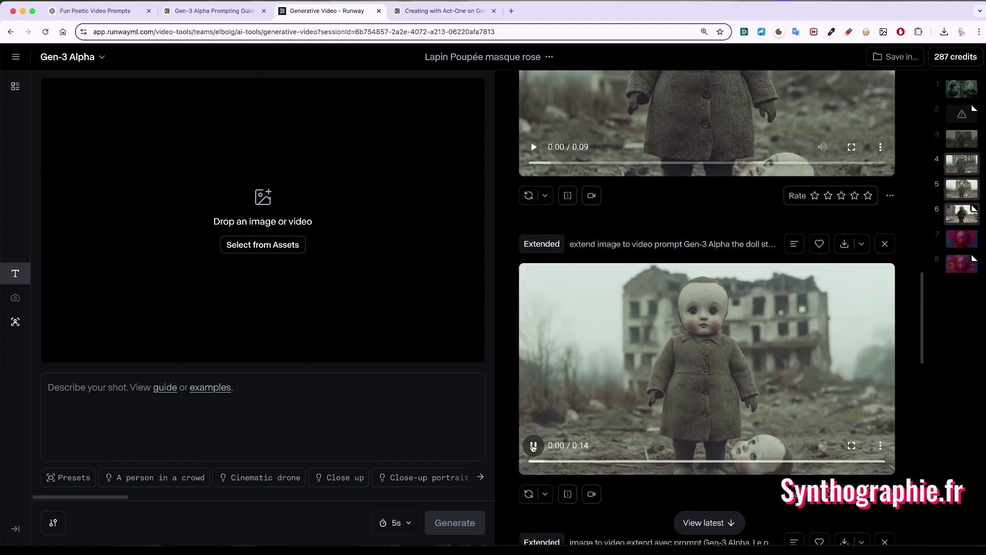
{"action": "left_click", "coordinate": [680, 462]}
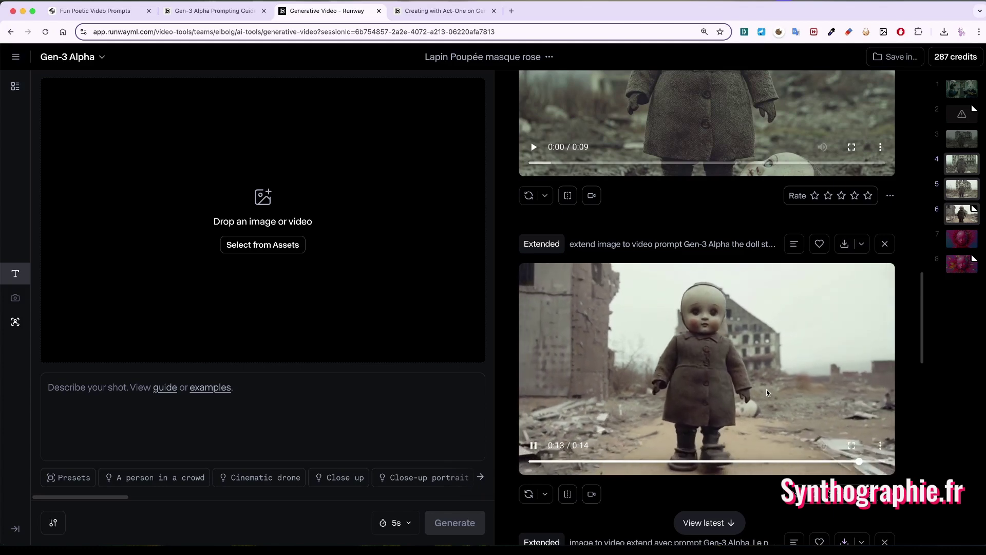
Browse past the 18-second doll video, play the 10-second video of the pink mask face and pause it
{"action": "scroll", "coordinate": [759, 380], "scroll_direction": "down", "scroll_amount": 6}
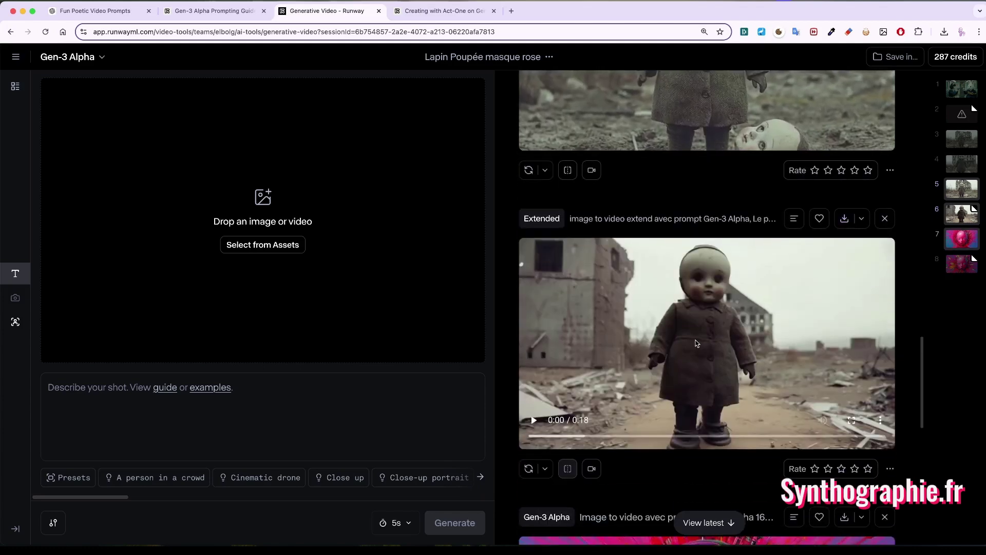
{"action": "scroll", "coordinate": [697, 343], "scroll_direction": "down", "scroll_amount": 6}
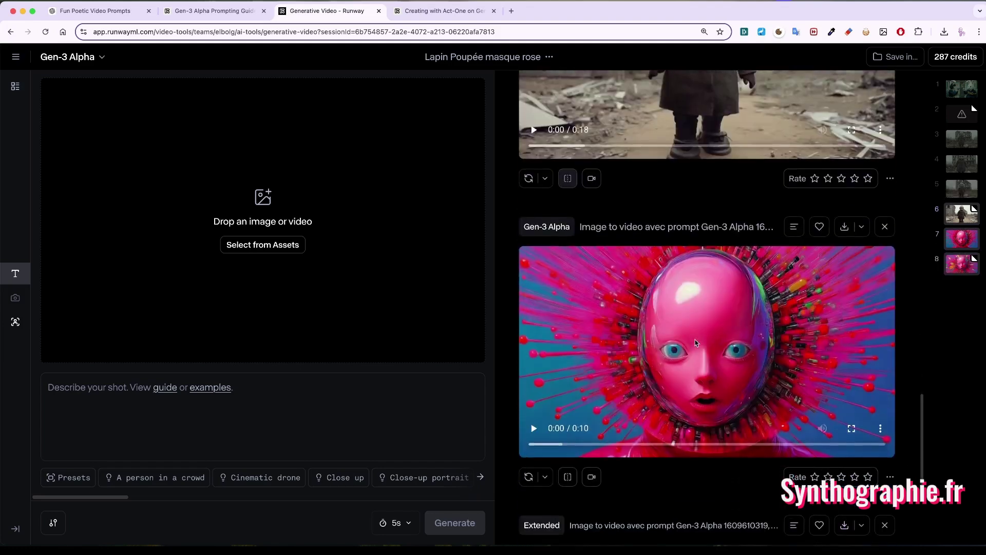
{"action": "left_click", "coordinate": [531, 392]}
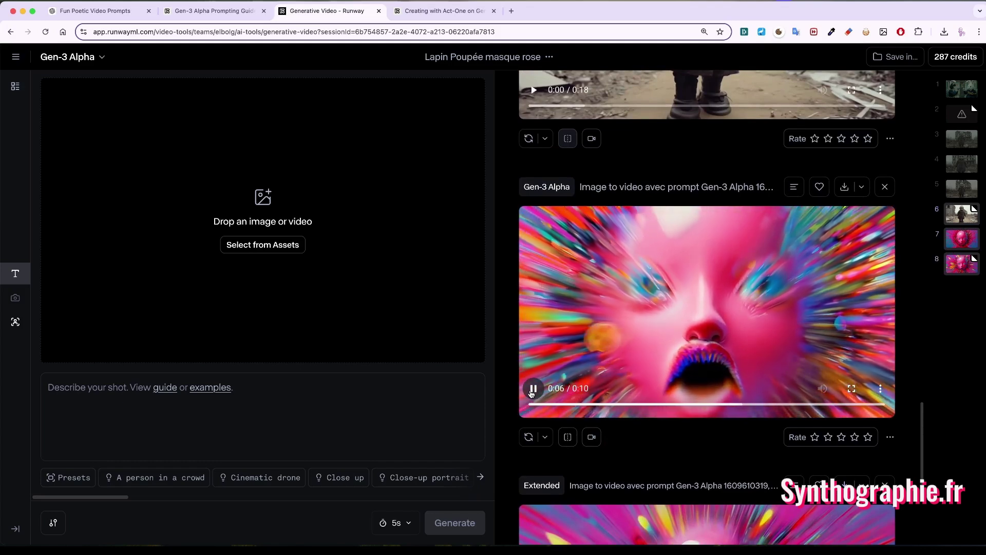
{"action": "left_click", "coordinate": [531, 392]}
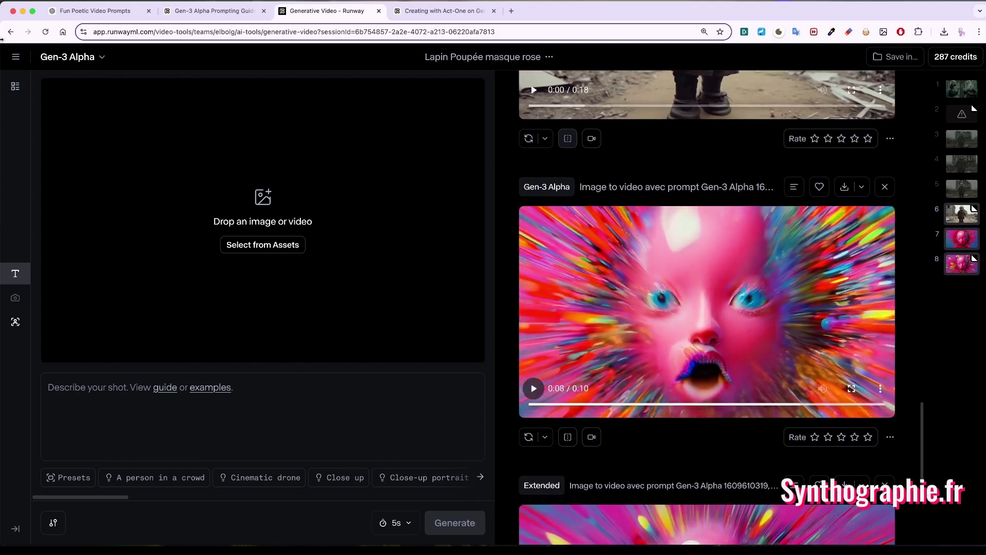
Load the miroir sans prompt session and play its Gen-3 Alpha Turbo video of the mirror-headed woman
{"action": "left_click", "coordinate": [16, 89]}
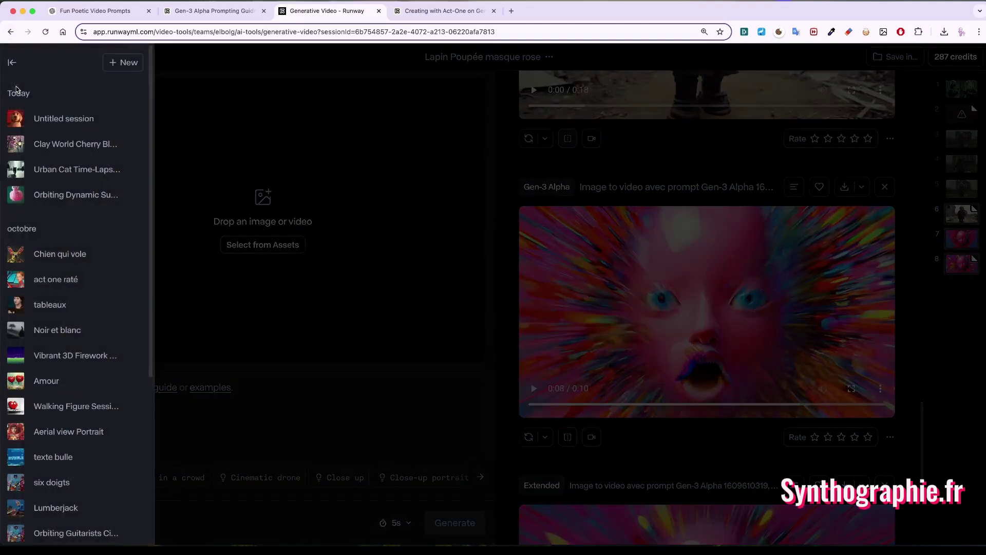
{"action": "scroll", "coordinate": [62, 363], "scroll_direction": "down", "scroll_amount": 8}
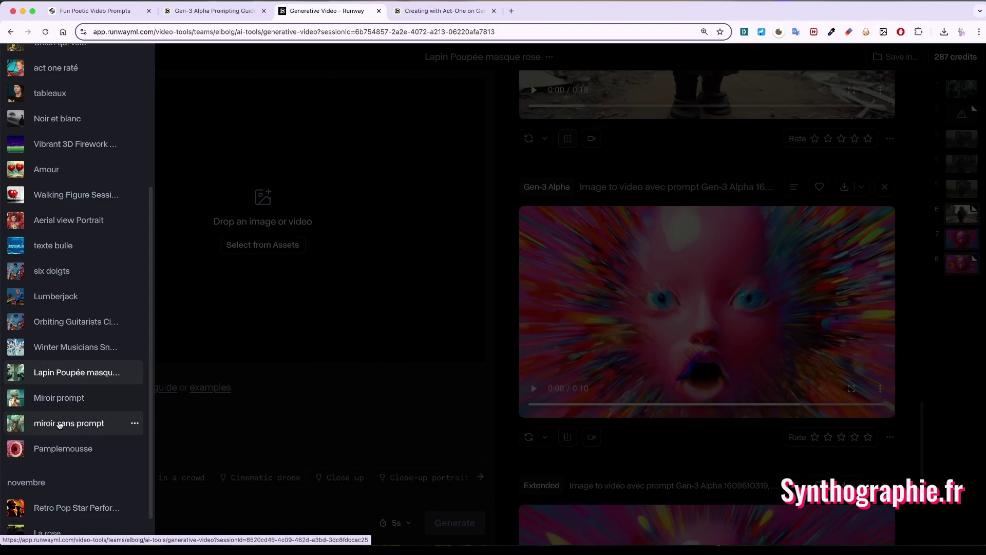
{"action": "left_click", "coordinate": [60, 423]}
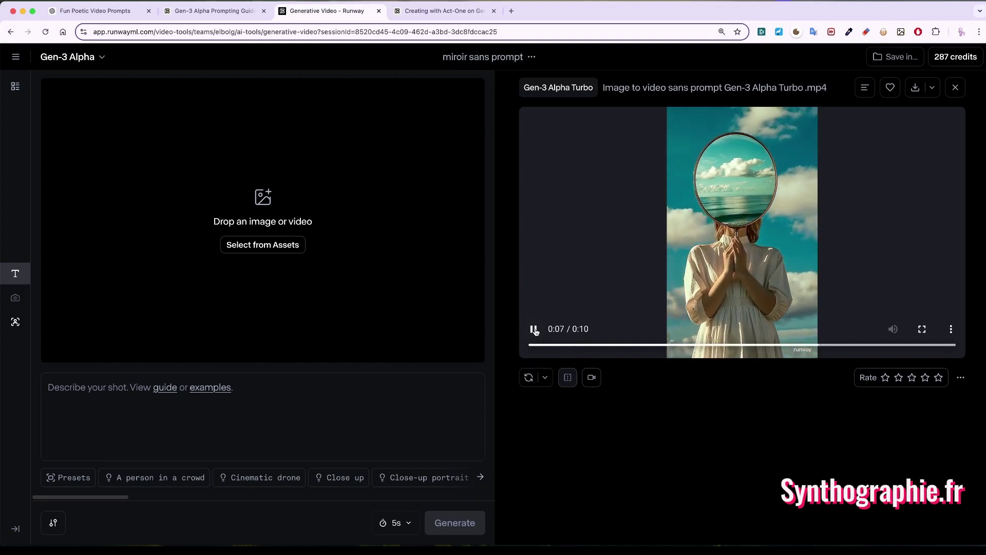
Load the Miroir prompt session and view its extended video of the mirror-headed woman
{"action": "left_click", "coordinate": [15, 85]}
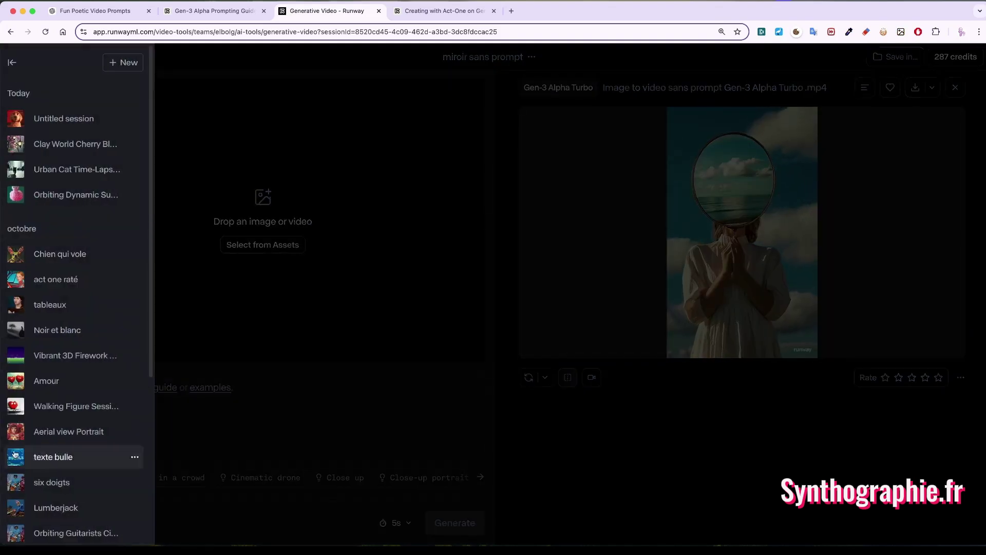
{"action": "scroll", "coordinate": [70, 476], "scroll_direction": "down", "scroll_amount": 4}
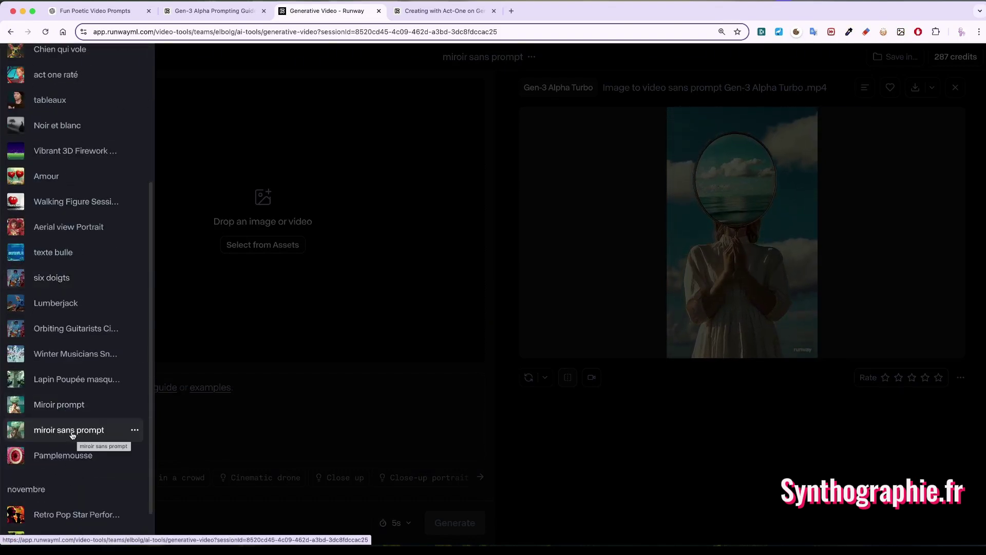
{"action": "left_click", "coordinate": [61, 407]}
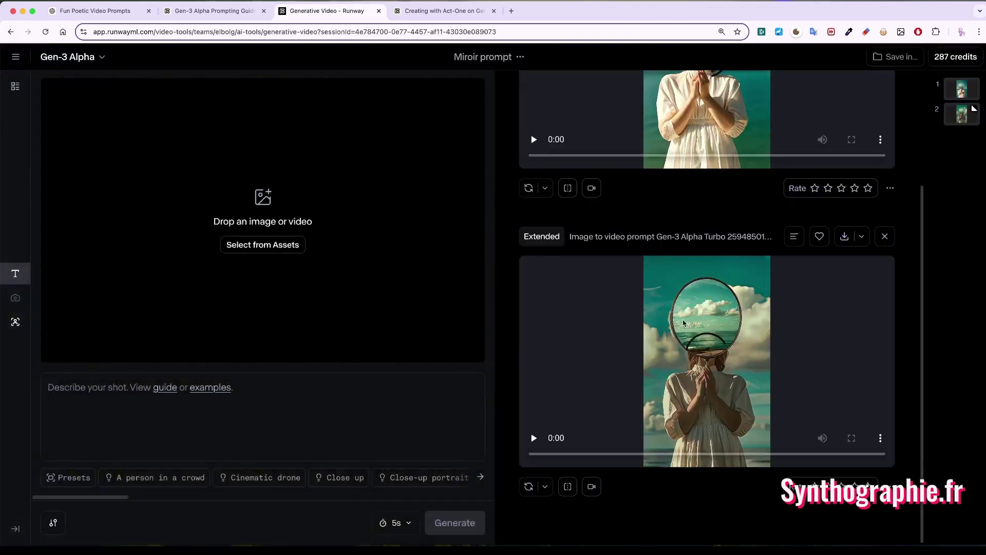
Play the 10-second Gen-3 Alpha Turbo video of the mirror-headed woman and its 18-second extended version
{"action": "scroll", "coordinate": [676, 303], "scroll_direction": "up", "scroll_amount": 3}
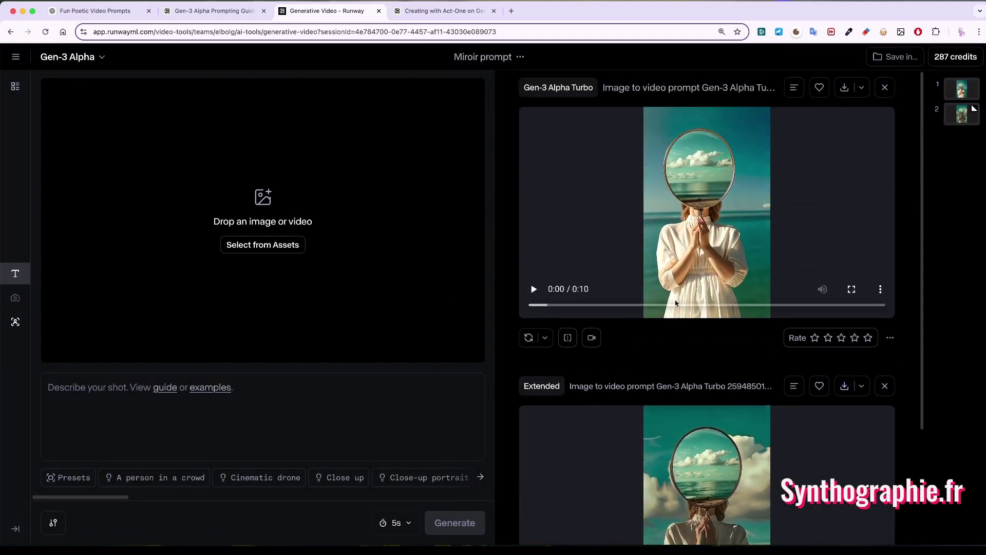
{"action": "left_click", "coordinate": [534, 290]}
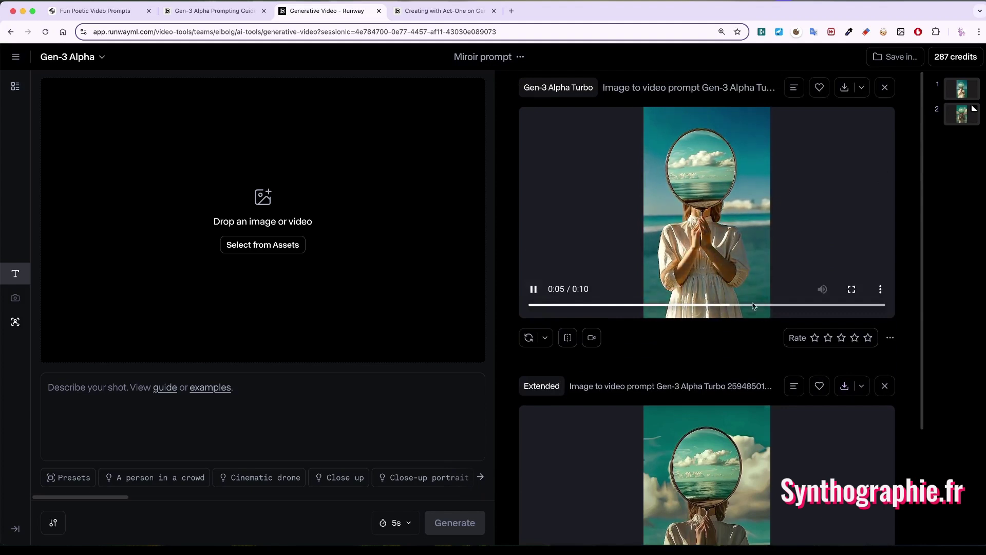
{"action": "scroll", "coordinate": [727, 414], "scroll_direction": "down", "scroll_amount": 3}
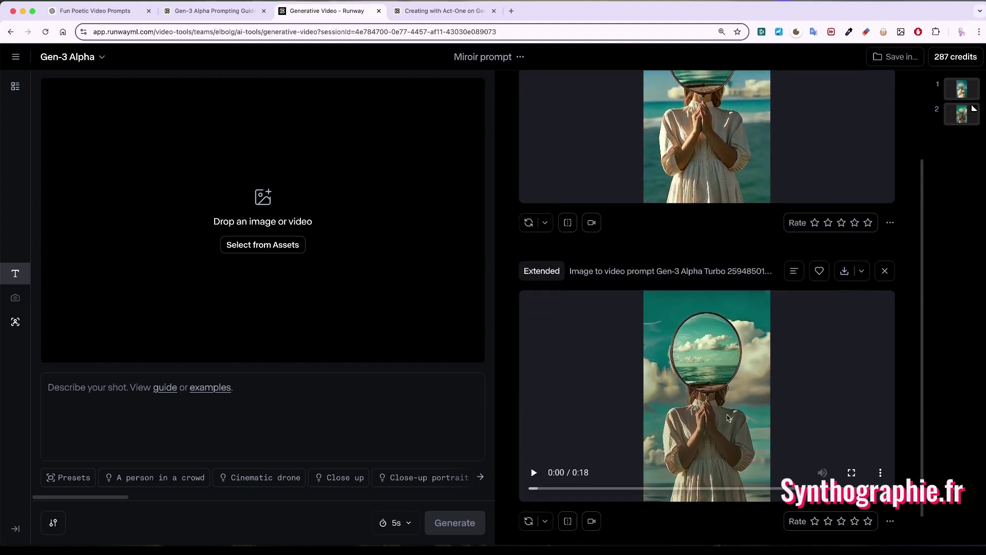
{"action": "left_click", "coordinate": [534, 471]}
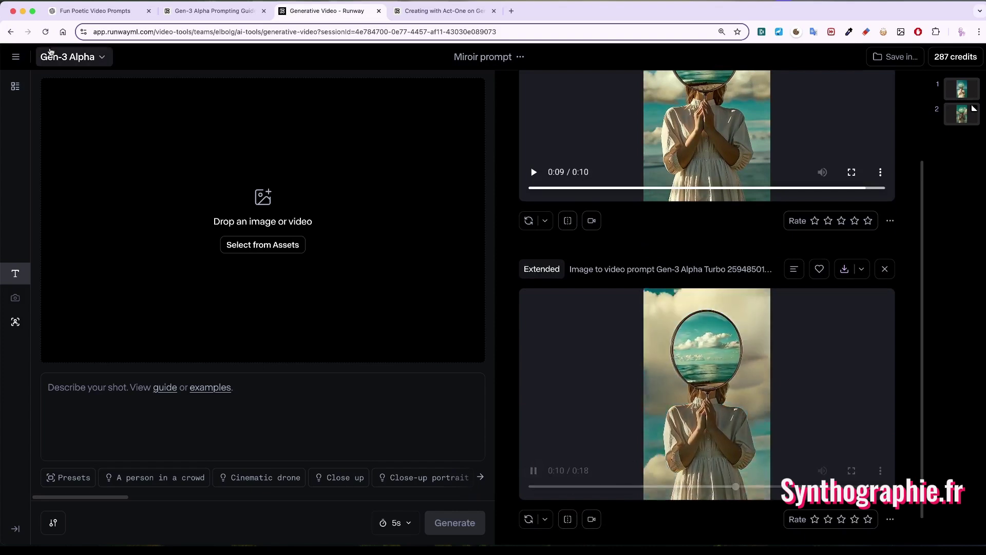
Load the Pamplemousse session and play its 10-second début video and 5-second FIN video of the grapefruit
{"action": "left_click", "coordinate": [15, 87]}
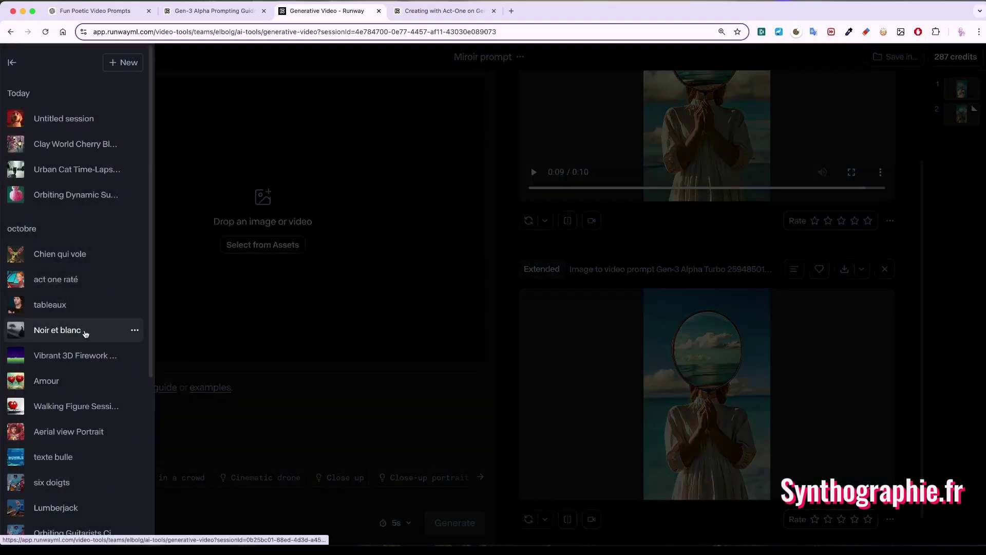
{"action": "scroll", "coordinate": [84, 333], "scroll_direction": "down", "scroll_amount": 5}
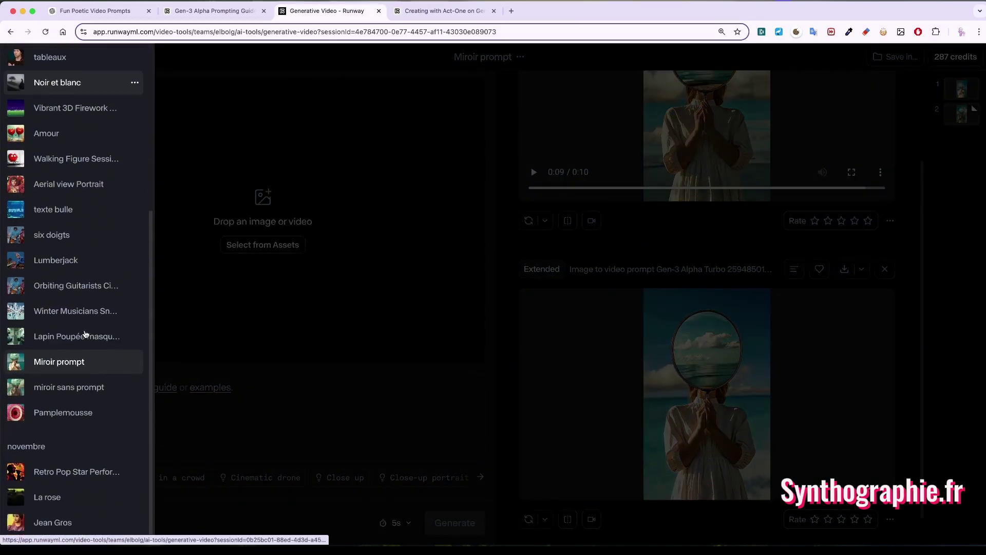
{"action": "left_click", "coordinate": [69, 412]}
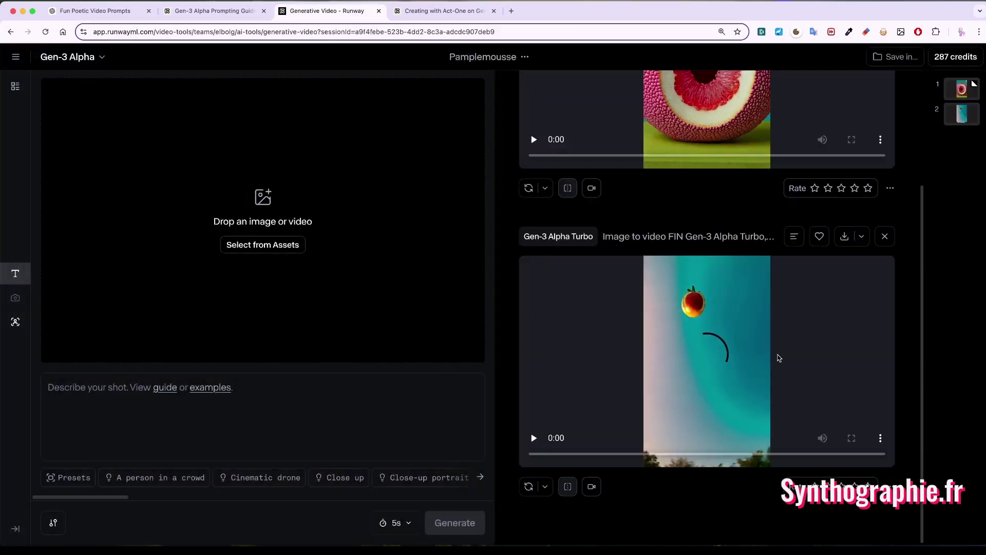
{"action": "scroll", "coordinate": [702, 280], "scroll_direction": "up", "scroll_amount": 3}
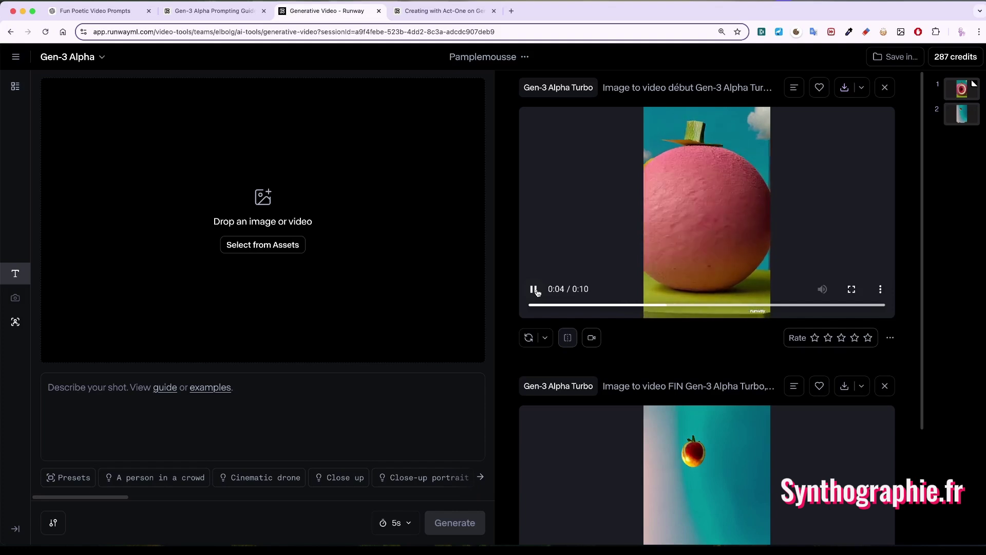
{"action": "scroll", "coordinate": [682, 246], "scroll_direction": "down", "scroll_amount": 3}
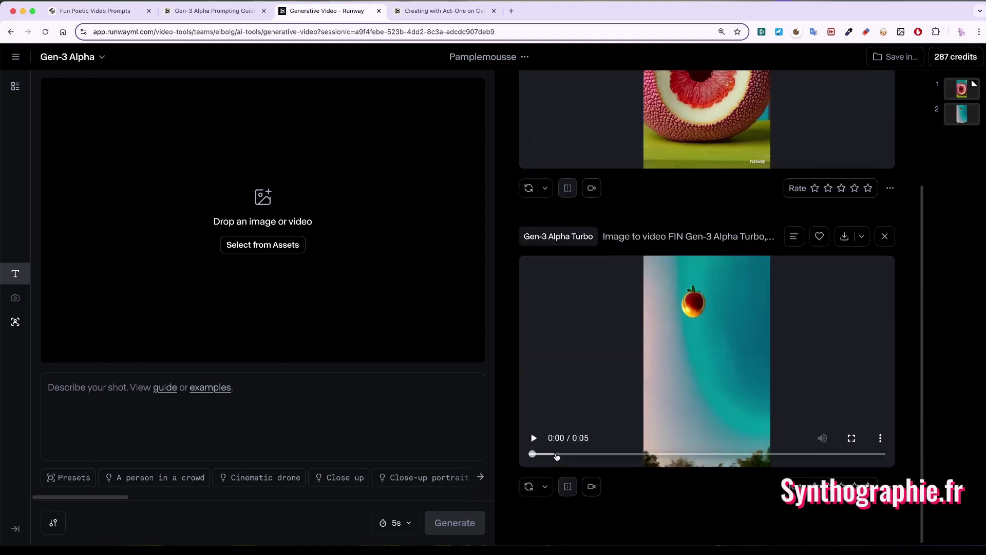
{"action": "left_click", "coordinate": [534, 437]}
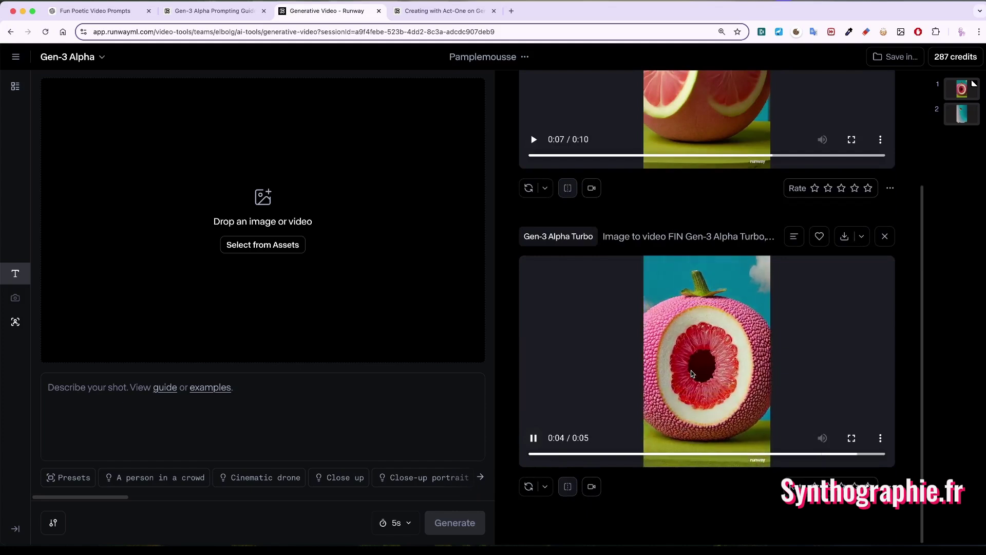
Load the La rose session and play its 5-second underground-to-surface timelapse and the 14-second extended plant video
{"action": "left_click", "coordinate": [14, 91]}
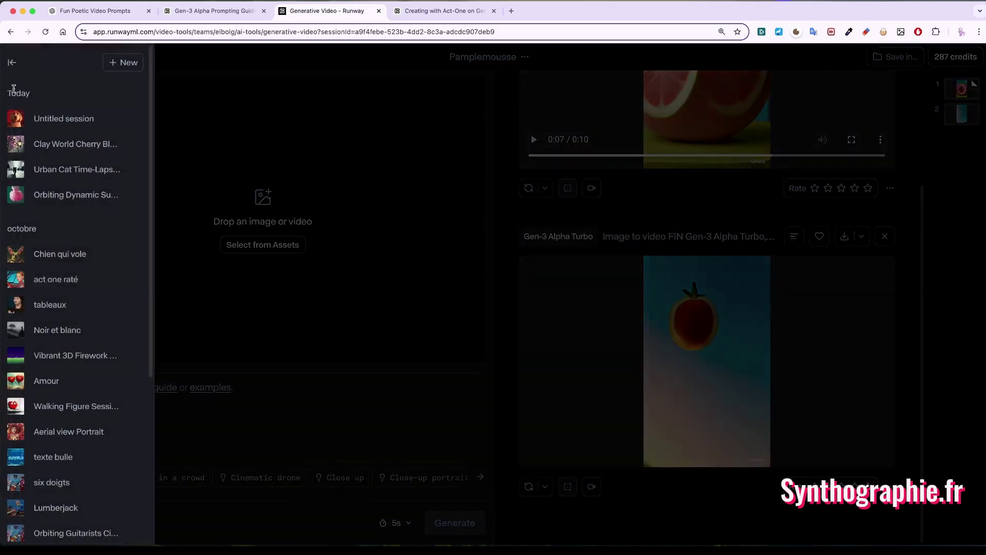
{"action": "scroll", "coordinate": [85, 405], "scroll_direction": "down", "scroll_amount": 5}
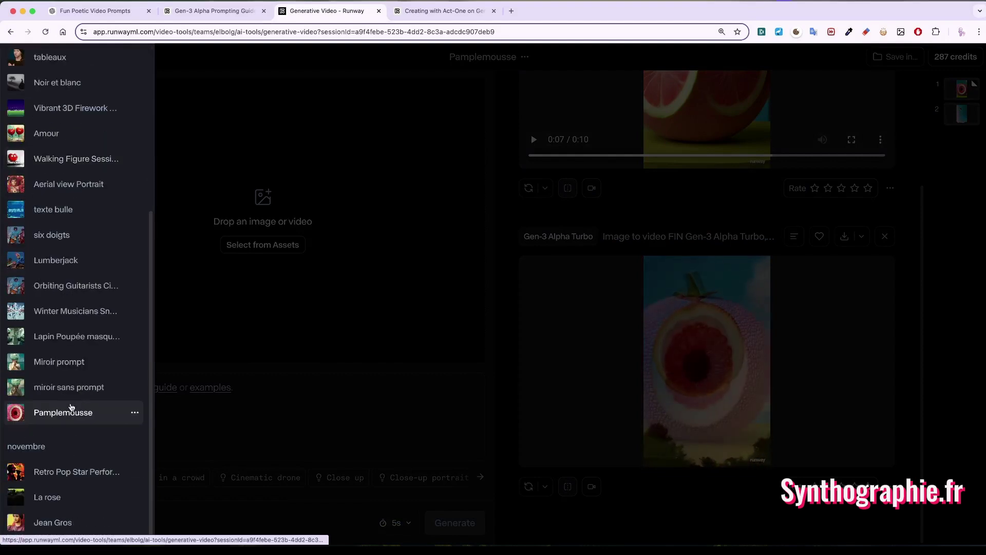
{"action": "left_click", "coordinate": [74, 505]}
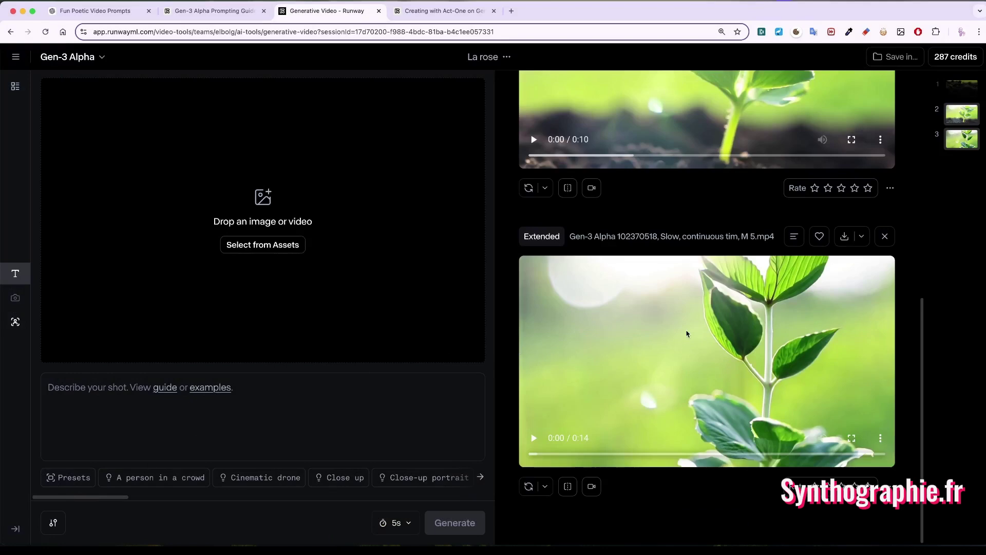
{"action": "scroll", "coordinate": [686, 333], "scroll_direction": "up", "scroll_amount": 5}
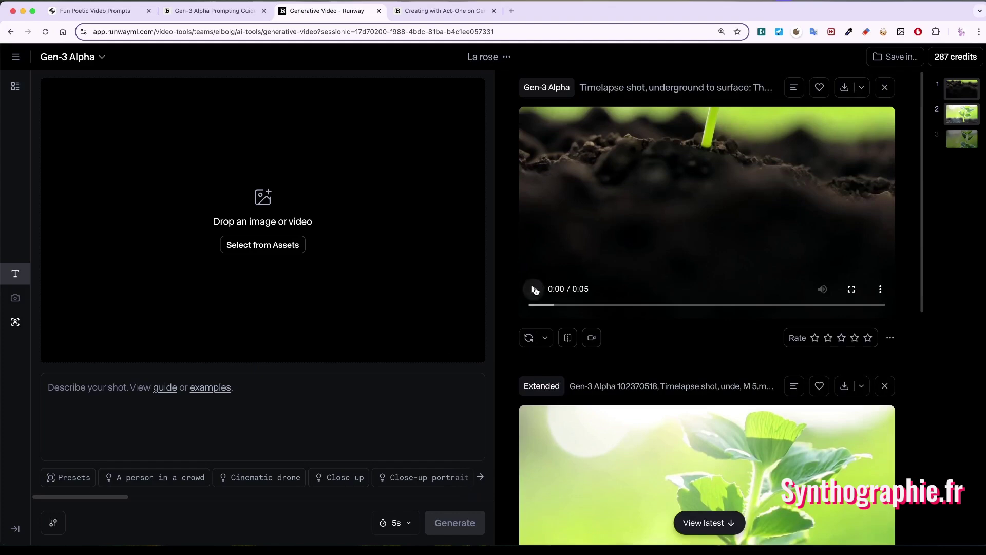
{"action": "left_click", "coordinate": [534, 290]}
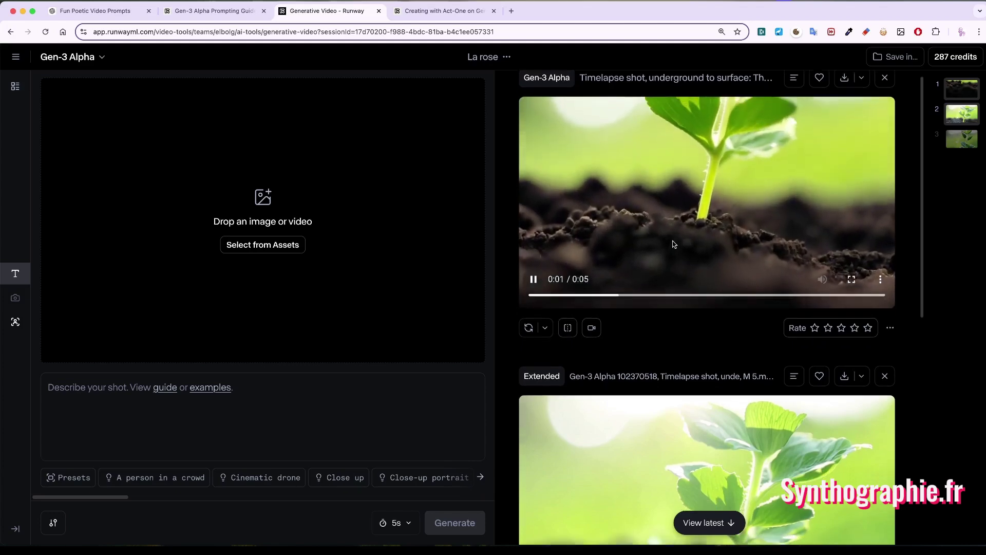
{"action": "scroll", "coordinate": [616, 349], "scroll_direction": "down", "scroll_amount": 3}
{"action": "scroll", "coordinate": [612, 368], "scroll_direction": "down", "scroll_amount": 10}
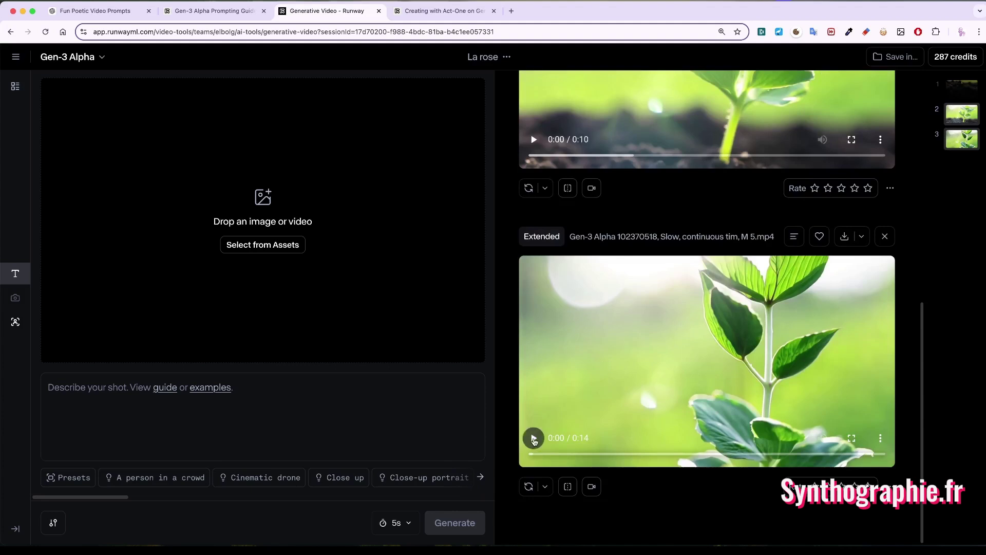
{"action": "left_click", "coordinate": [534, 440]}
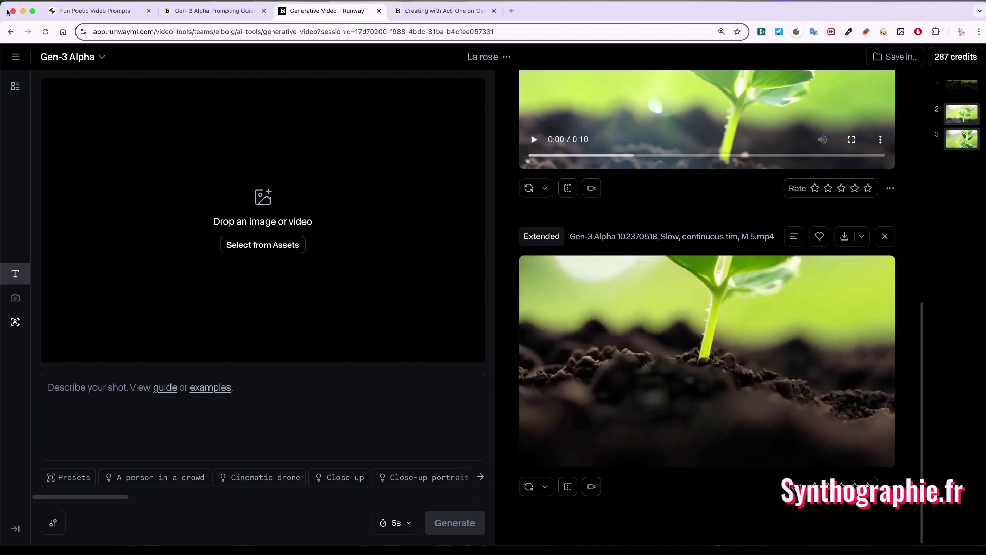
Load the last session of the novembre group and play its "Everything made of clay" video of the man
{"action": "left_click", "coordinate": [14, 89]}
{"action": "scroll", "coordinate": [82, 314], "scroll_direction": "down", "scroll_amount": 5}
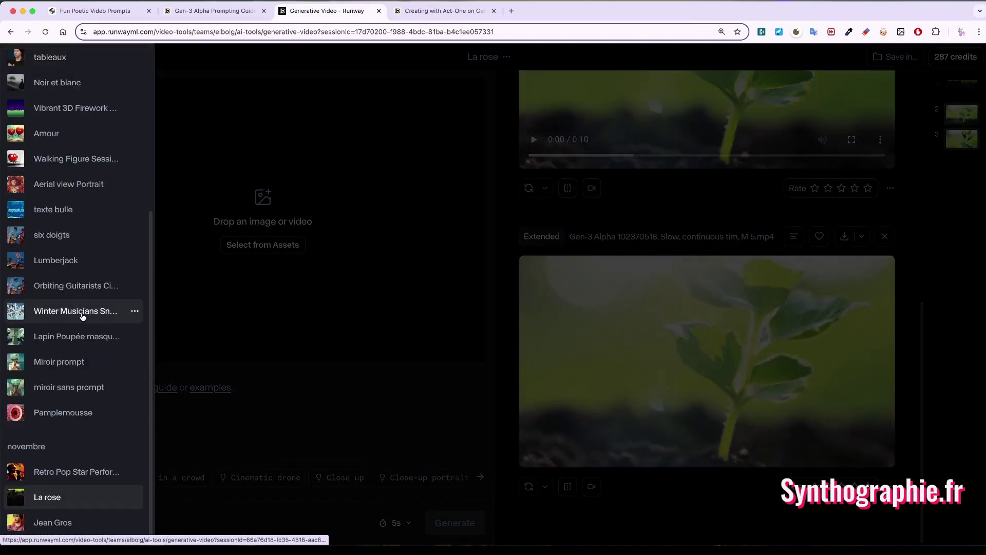
{"action": "left_click", "coordinate": [82, 524]}
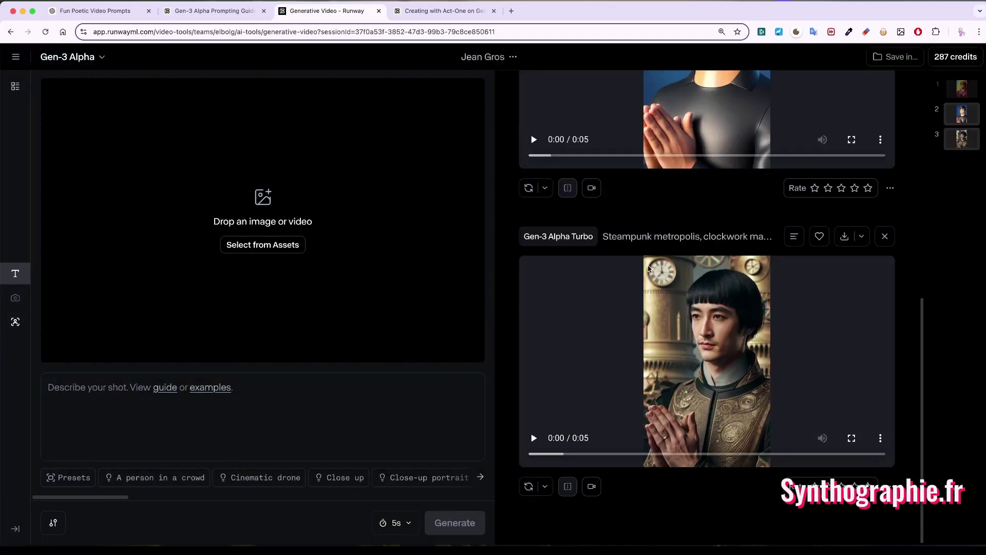
{"action": "scroll", "coordinate": [648, 263], "scroll_direction": "up", "scroll_amount": 10}
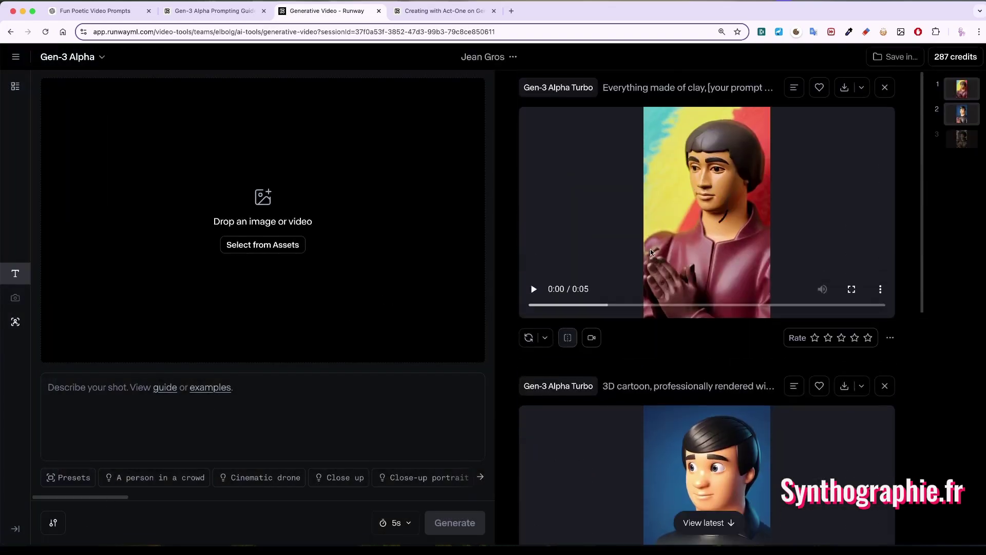
{"action": "left_click", "coordinate": [534, 290]}
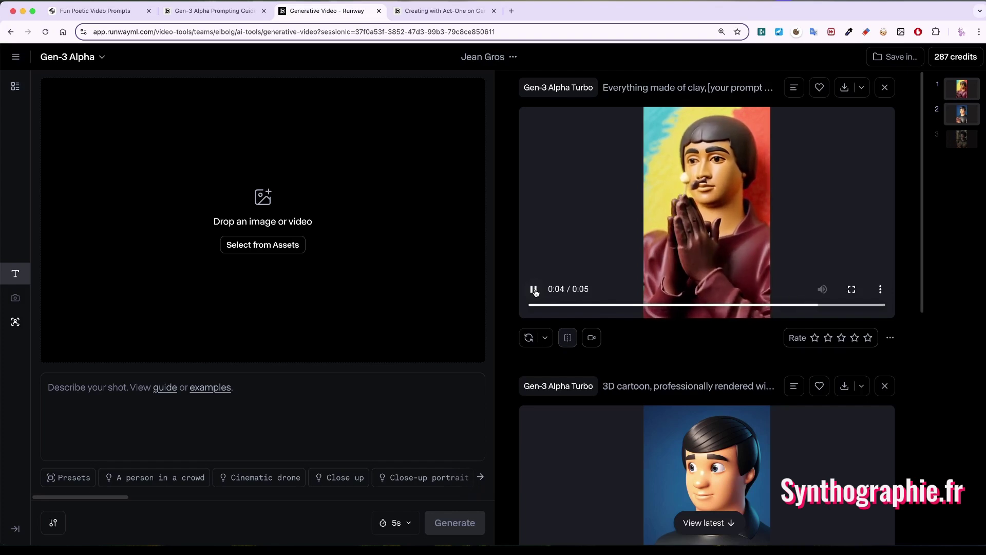
Play the 3D cartoon and Steampunk metropolis videos of the man clapping, and return to the earlier results
{"action": "scroll", "coordinate": [734, 284], "scroll_direction": "down", "scroll_amount": 2}
{"action": "scroll", "coordinate": [734, 286], "scroll_direction": "down", "scroll_amount": 2}
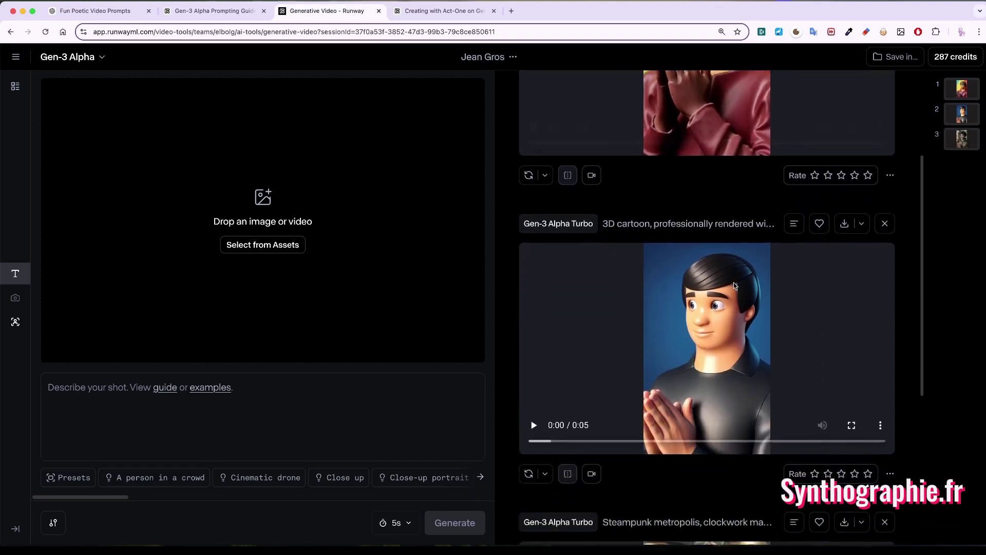
{"action": "left_click", "coordinate": [533, 414]}
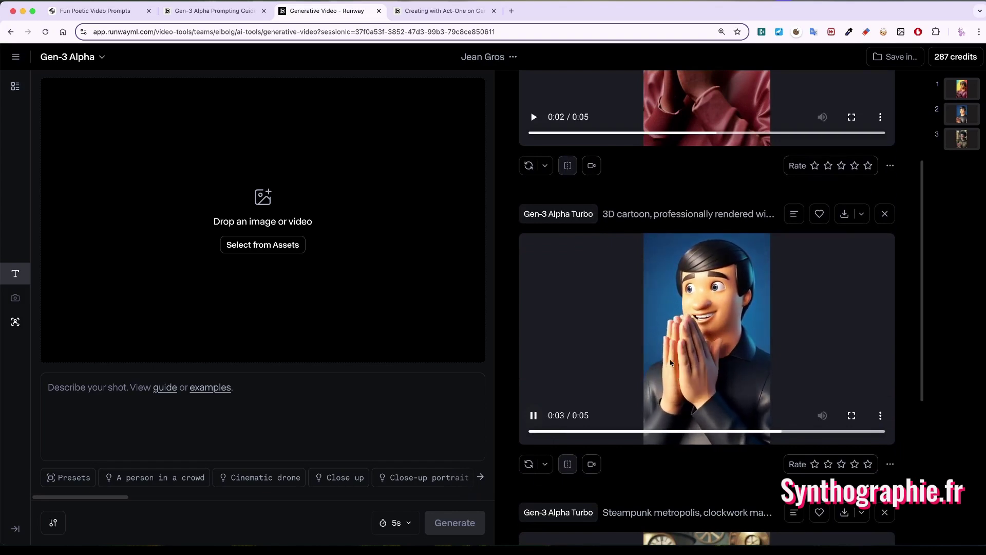
{"action": "scroll", "coordinate": [686, 350], "scroll_direction": "down", "scroll_amount": 3}
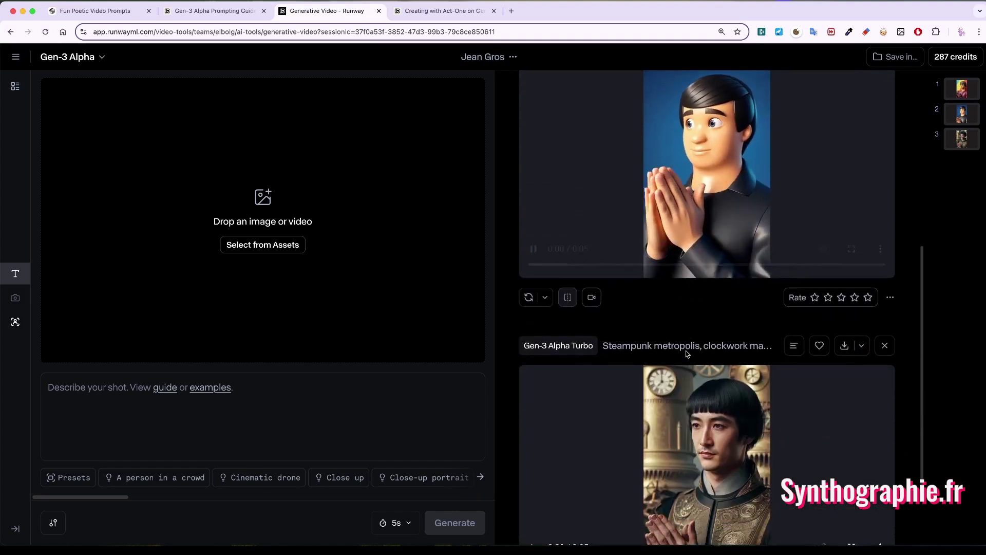
{"action": "scroll", "coordinate": [685, 354], "scroll_direction": "down", "scroll_amount": 2}
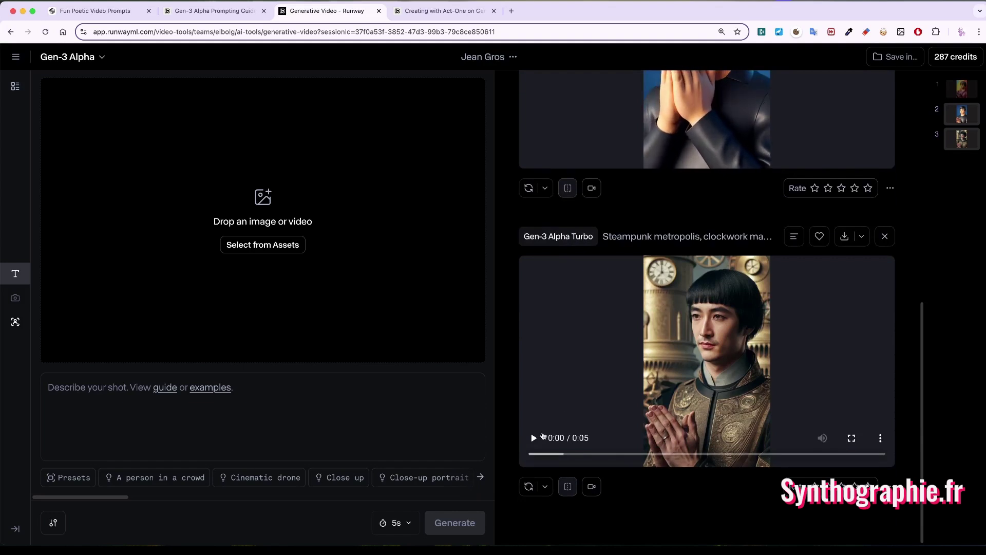
{"action": "left_click", "coordinate": [533, 438]}
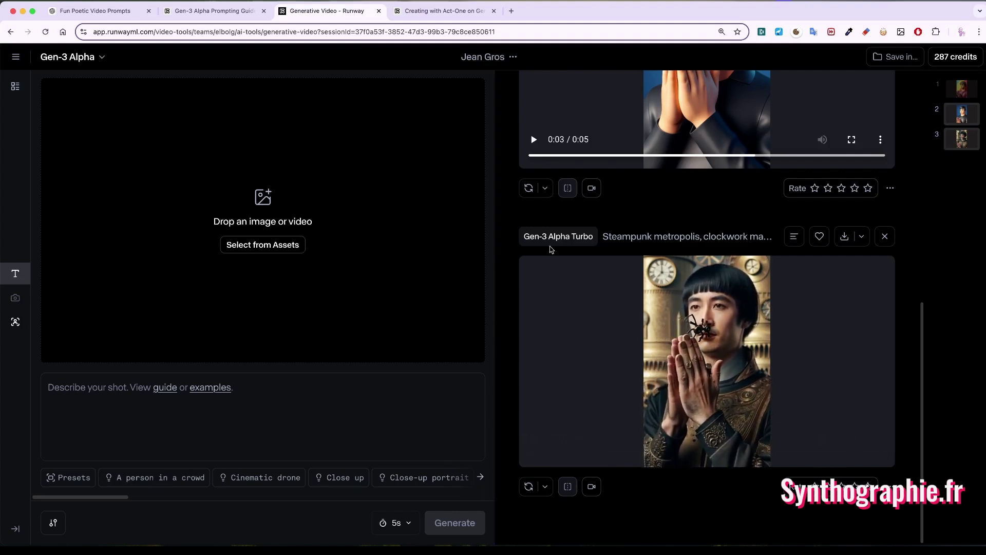
{"action": "scroll", "coordinate": [622, 244], "scroll_direction": "up", "scroll_amount": 1}
{"action": "scroll", "coordinate": [623, 245], "scroll_direction": "up", "scroll_amount": 8}
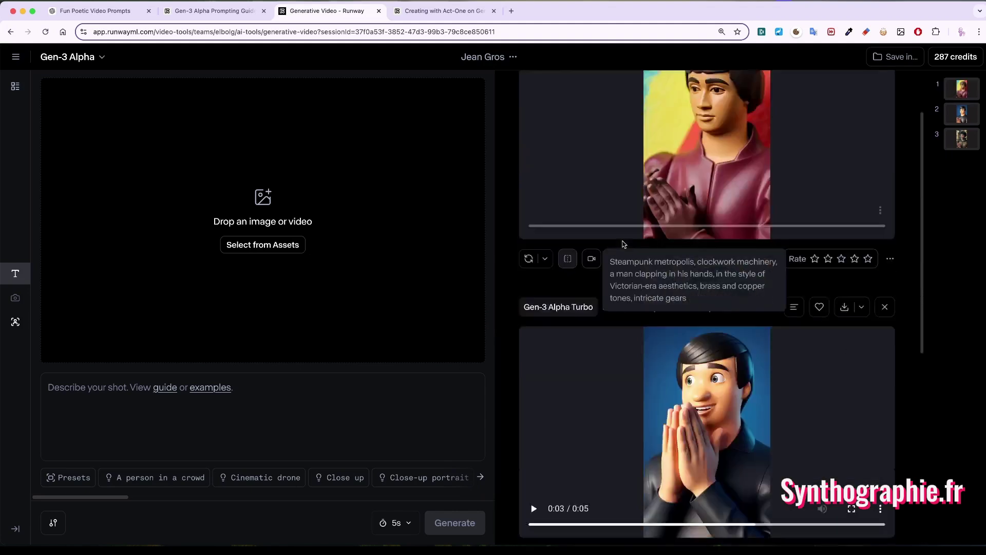